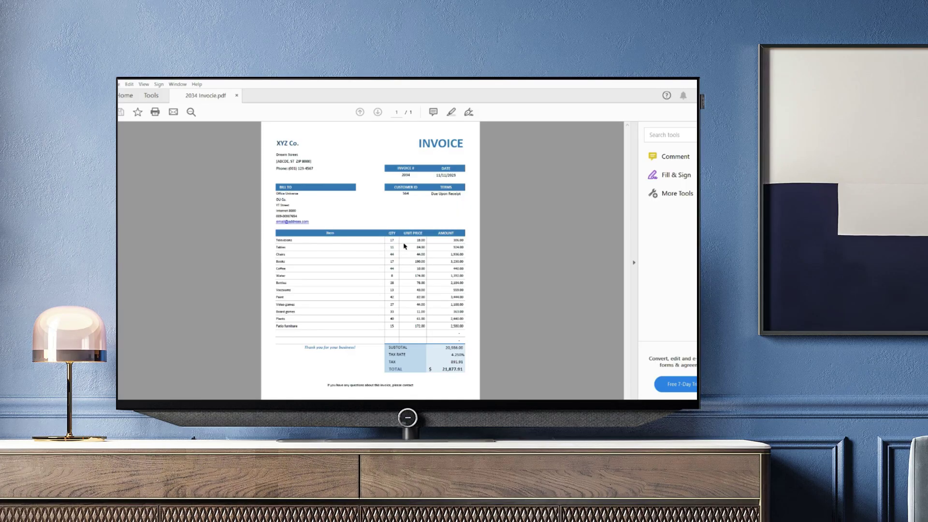
# Look over the 2034 sample invoice PDF, including its header, billing details, item table and totals.
pyautogui.scroll(1, 404, 244)
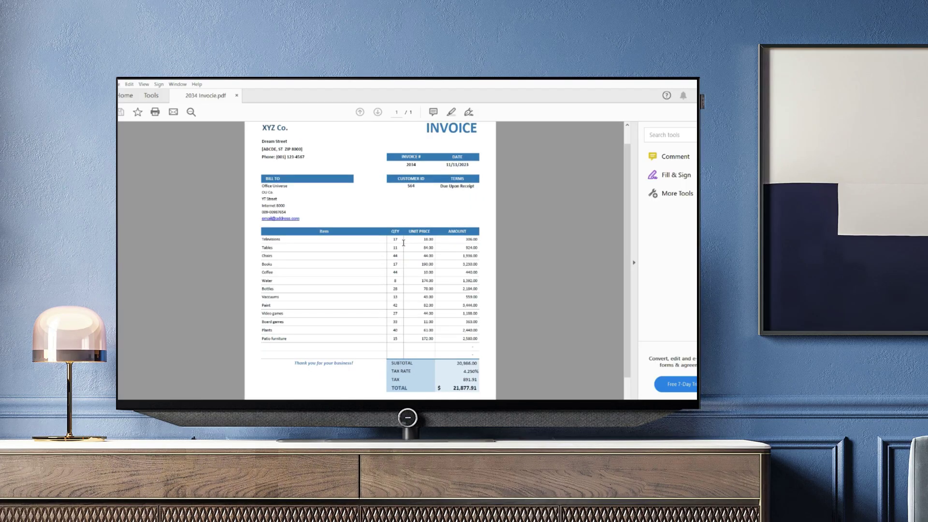
pyautogui.scroll(1, 403, 242)
pyautogui.scroll(-1, 403, 242)
pyautogui.scroll(2, 403, 243)
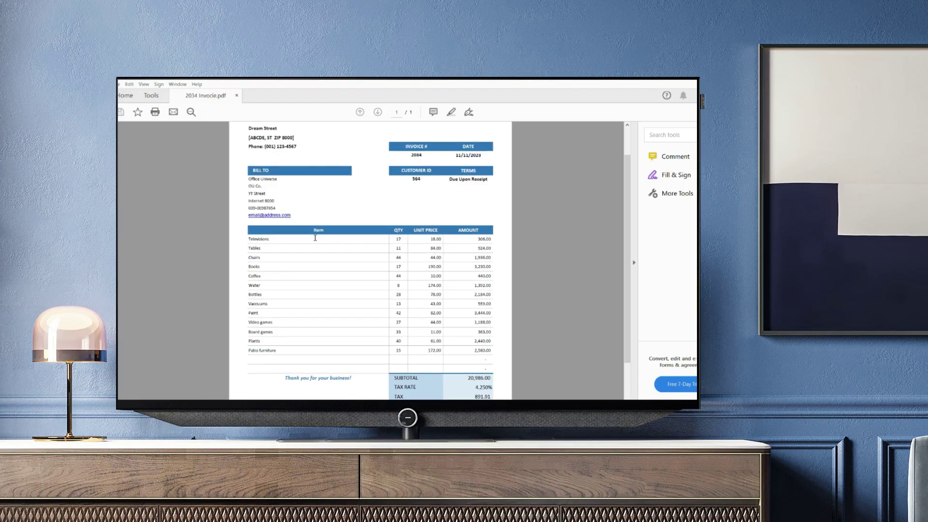
pyautogui.scroll(-2, 362, 250)
pyautogui.scroll(3, 362, 249)
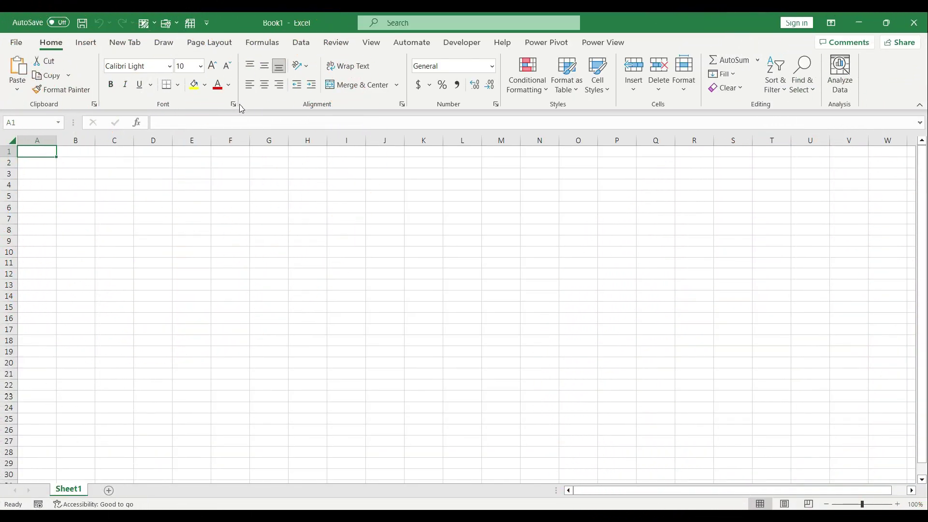
# In the blank Excel workbook, connect to the PDF Invoice Samples folder as a data source and open its file list for transformation.
pyautogui.click(301, 42)
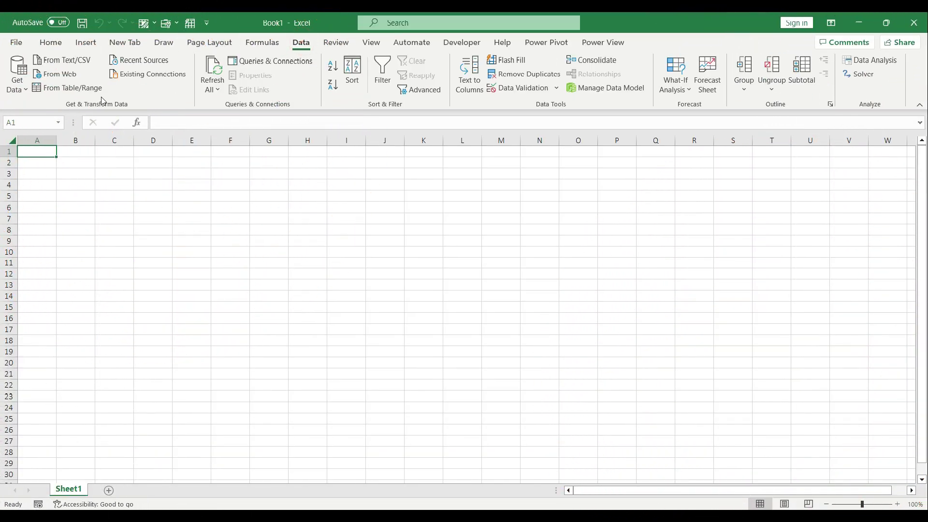
pyautogui.click(17, 79)
pyautogui.moveTo(40, 111)
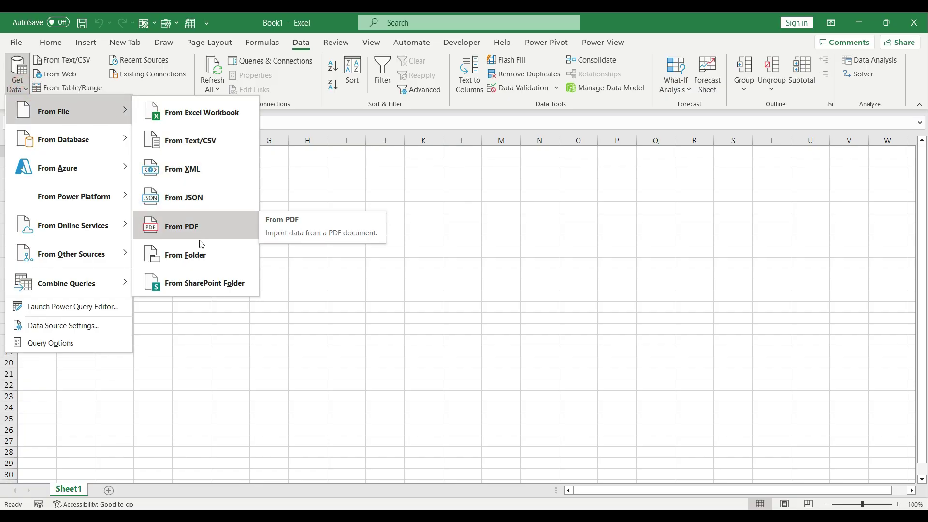
pyautogui.click(199, 254)
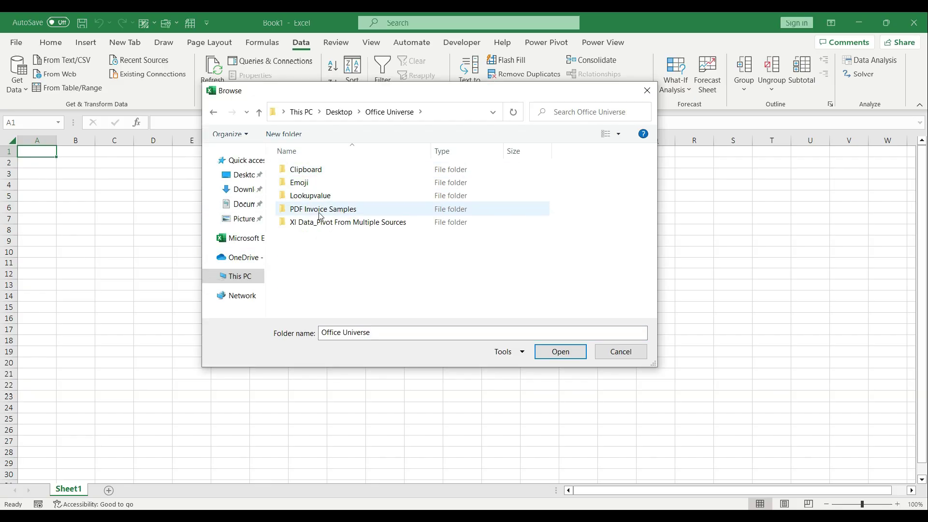
pyautogui.doubleClick(308, 209)
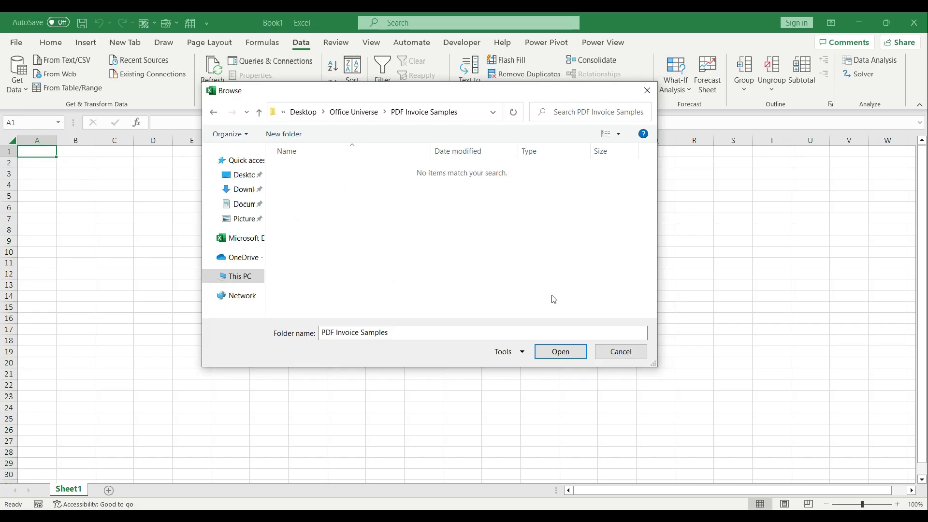
pyautogui.click(559, 352)
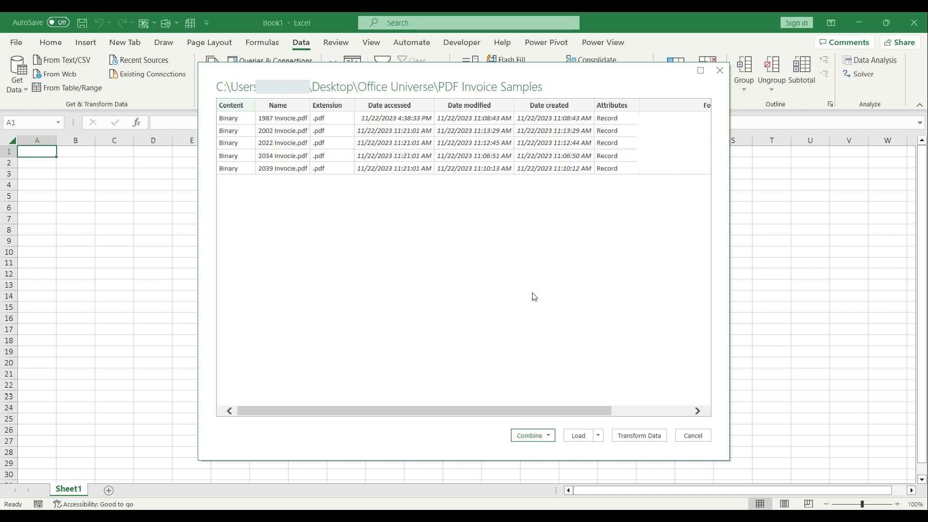
pyautogui.click(638, 437)
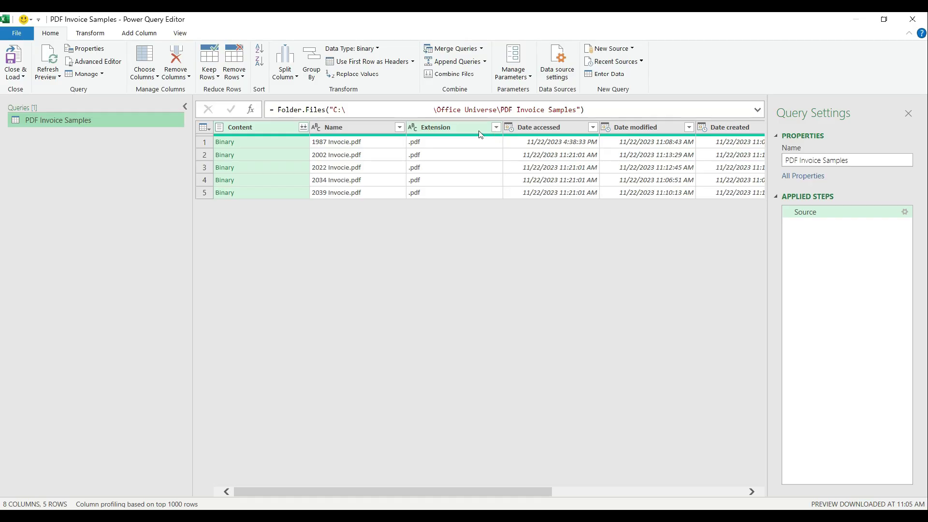
# Check the Extension column's filter values, and remove all columns except Content and Name.
pyautogui.click(496, 127)
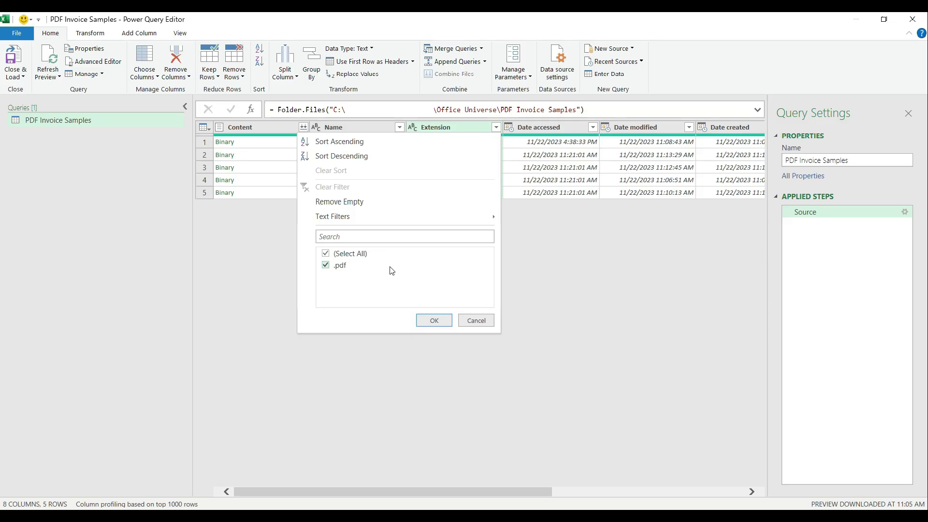
pyautogui.click(469, 321)
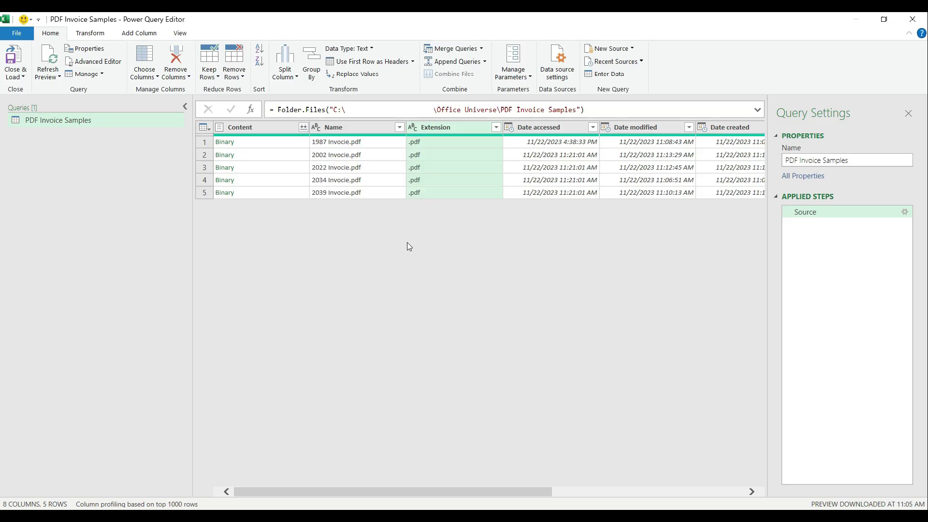
pyautogui.click(279, 128)
pyautogui.keyDown('ctrl'); pyautogui.click(340, 128); pyautogui.keyUp('ctrl')
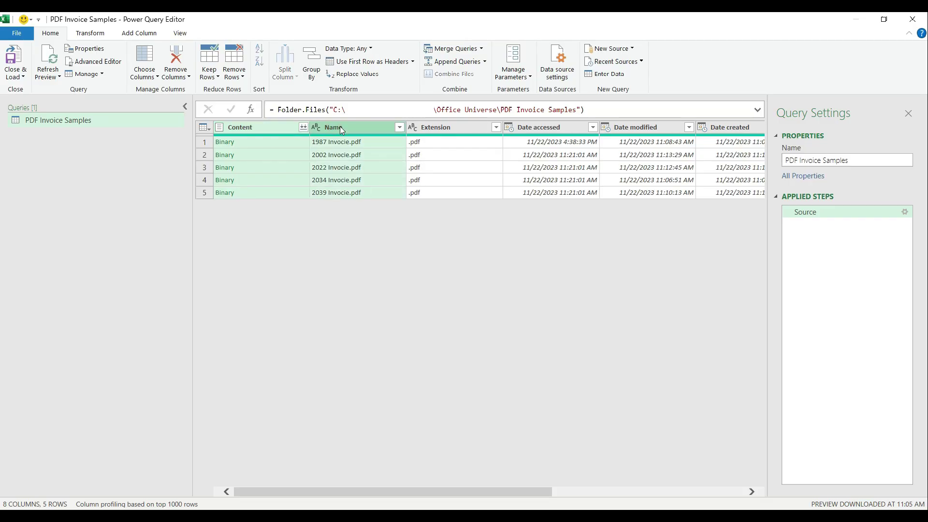
pyautogui.rightClick(340, 126)
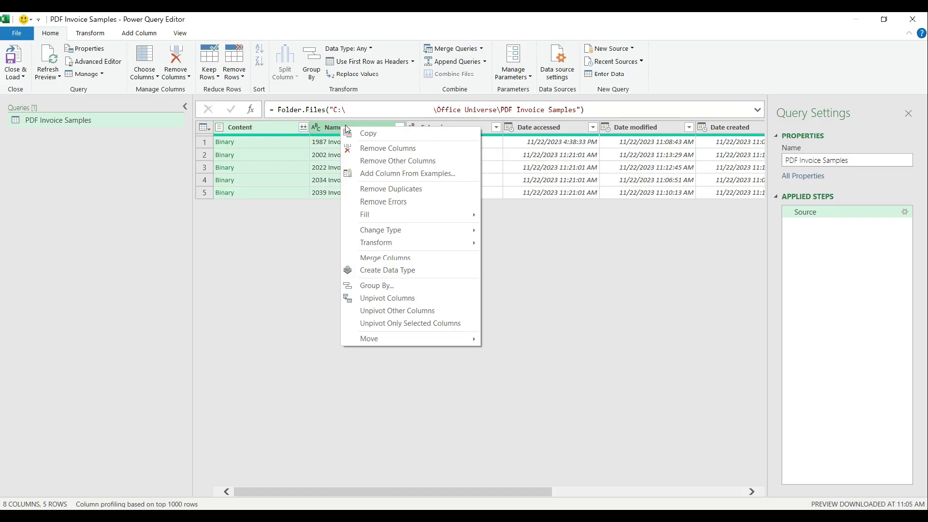
pyautogui.click(386, 164)
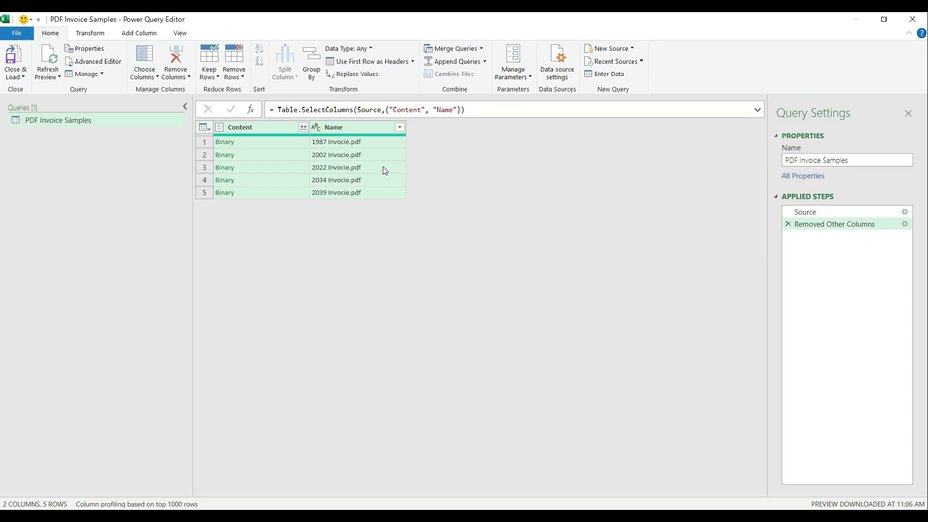
# Rename the PDF Invoice Samples query as Datat Source PDF.
pyautogui.doubleClick(114, 124)
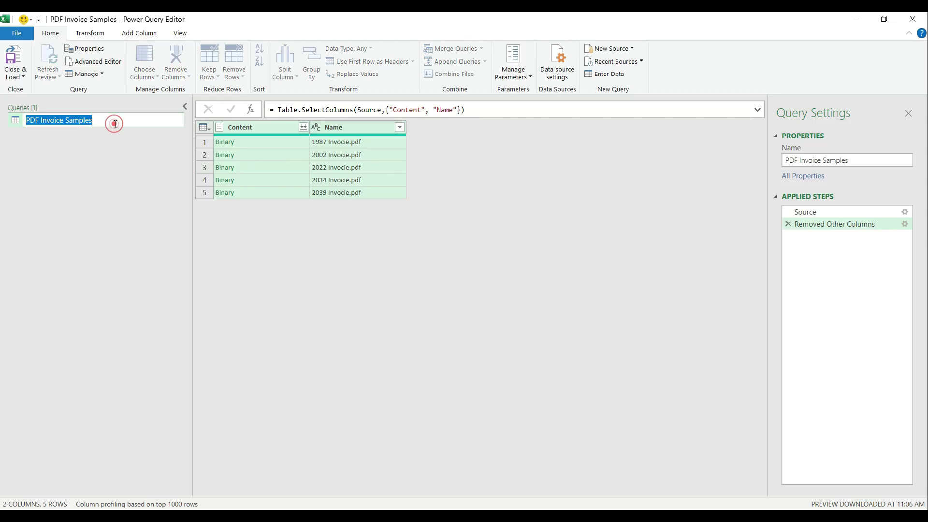
pyautogui.write('Datat Source PDF')
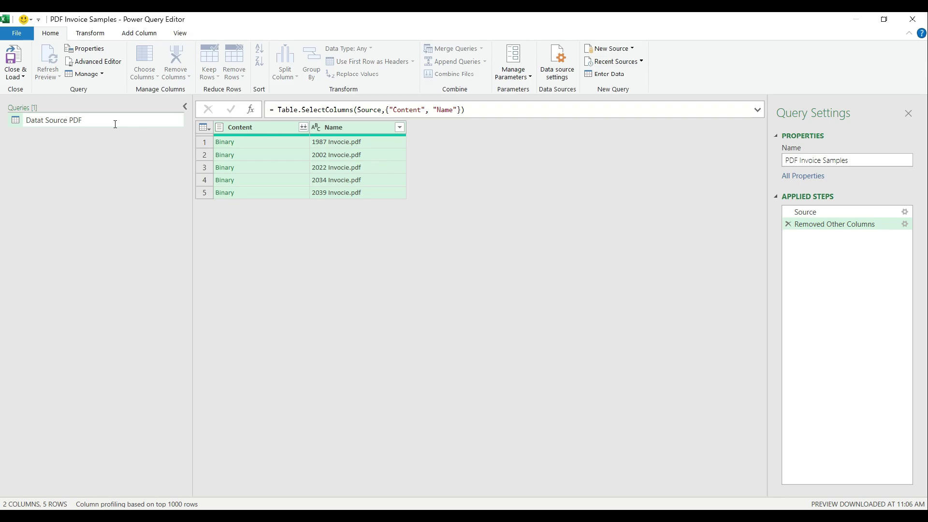
pyautogui.press('Return')
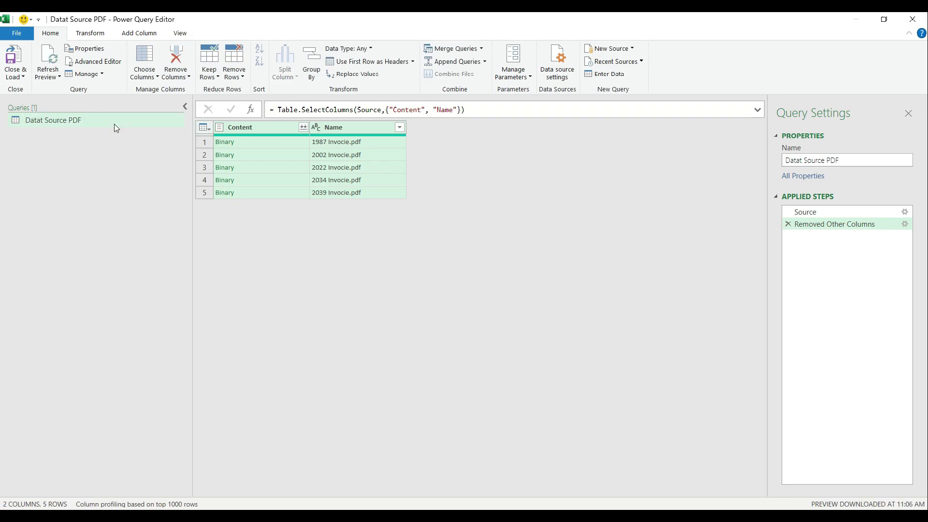
# Preview the binary files in the first three rows of the Content column.
pyautogui.click(271, 143)
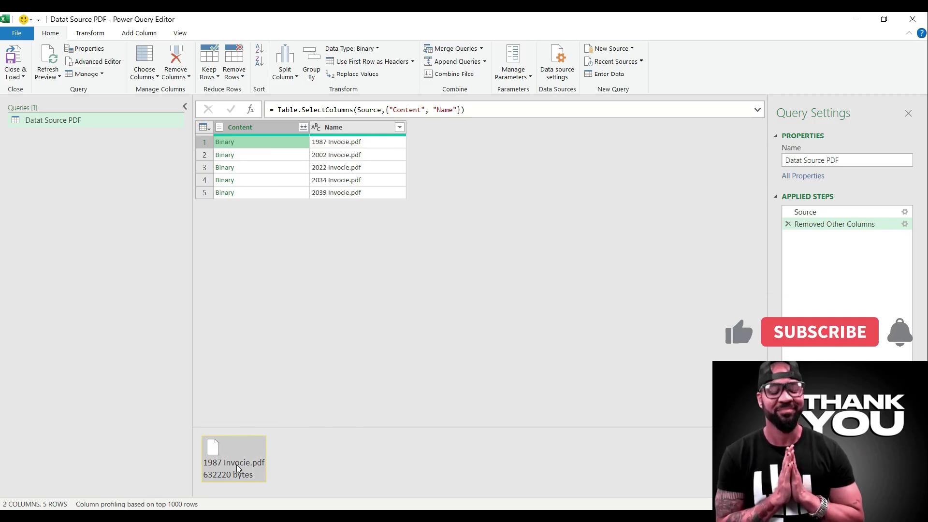
pyautogui.click(283, 168)
pyautogui.click(285, 155)
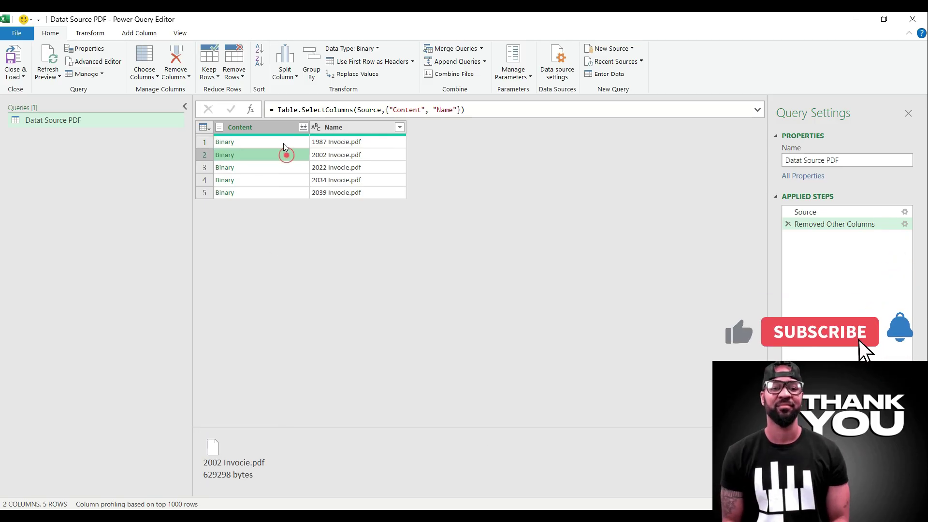
pyautogui.click(280, 141)
pyautogui.click(278, 157)
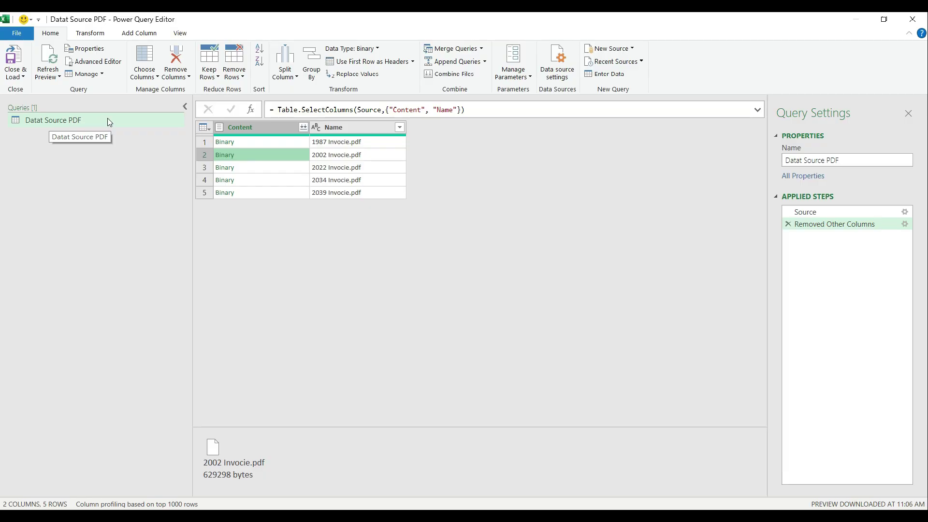
# Create a reference query from Datat Source PDF and name it Invoice Number.
pyautogui.click(82, 119)
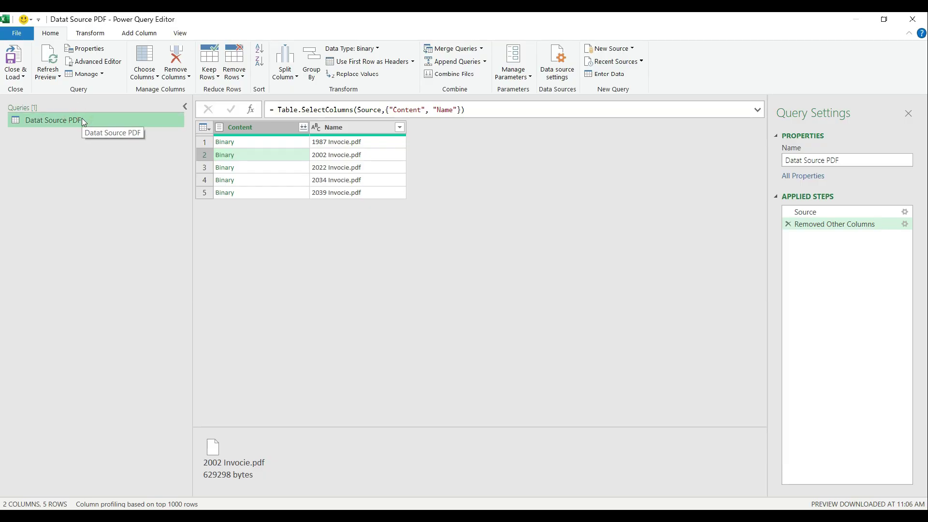
pyautogui.rightClick(82, 118)
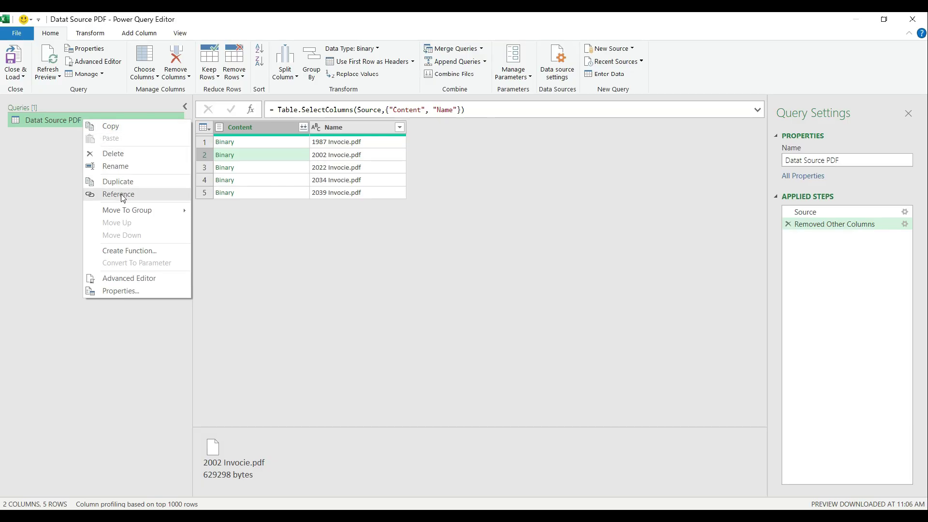
pyautogui.click(118, 195)
pyautogui.doubleClick(100, 136)
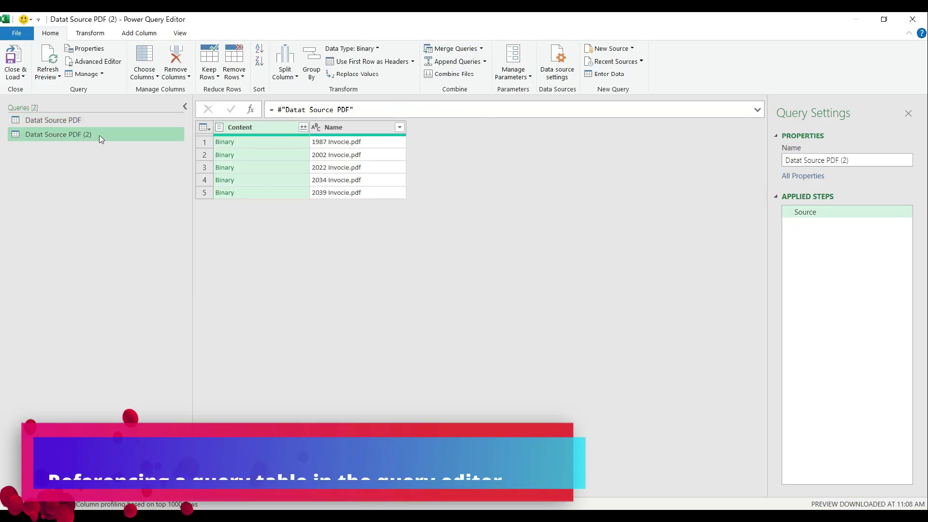
pyautogui.write('Inv')
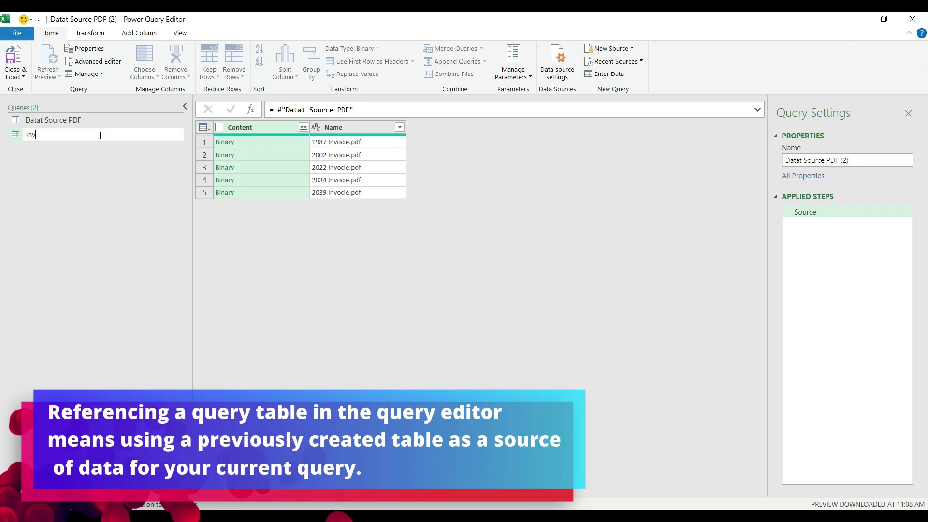
pyautogui.write('oice Number')
pyautogui.press('Return')
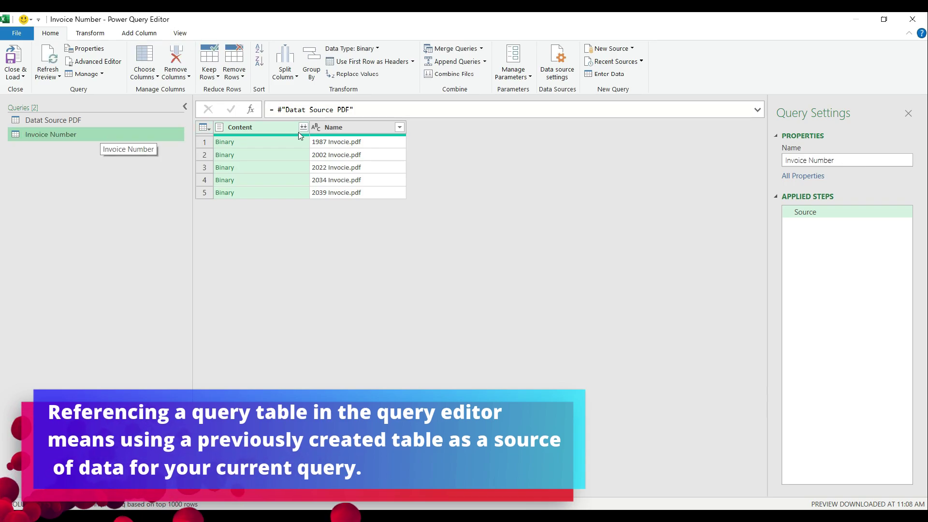
# Add a custom column named PDF to the Invoice Number query with the formula Pdf.Tables([Content]).
pyautogui.click(356, 126)
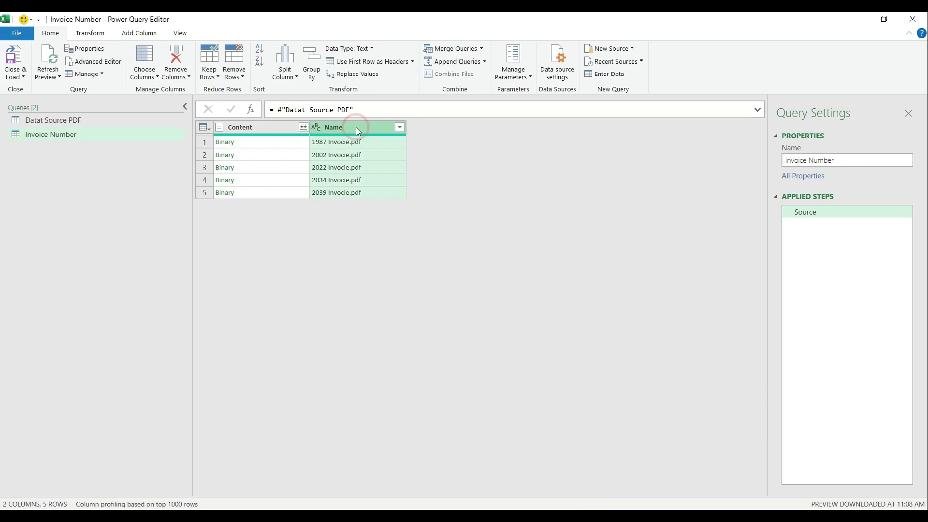
pyautogui.click(273, 127)
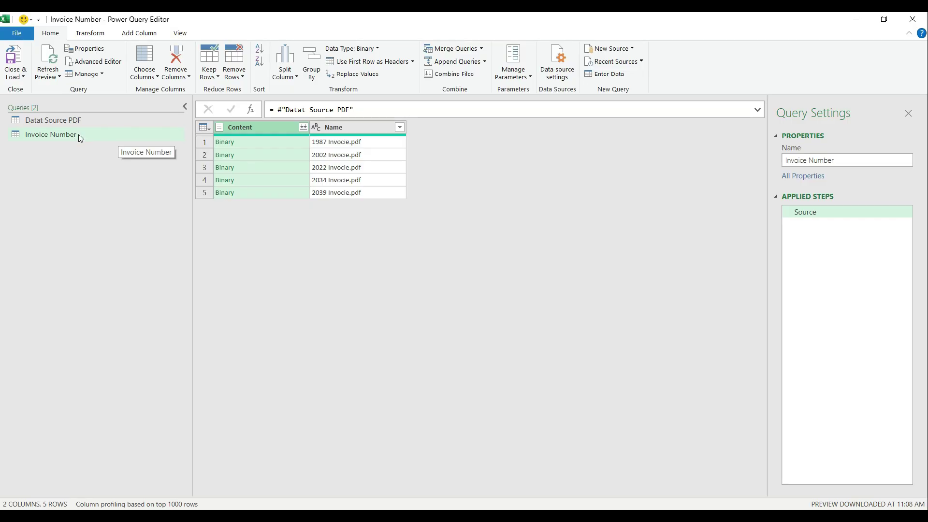
pyautogui.click(139, 33)
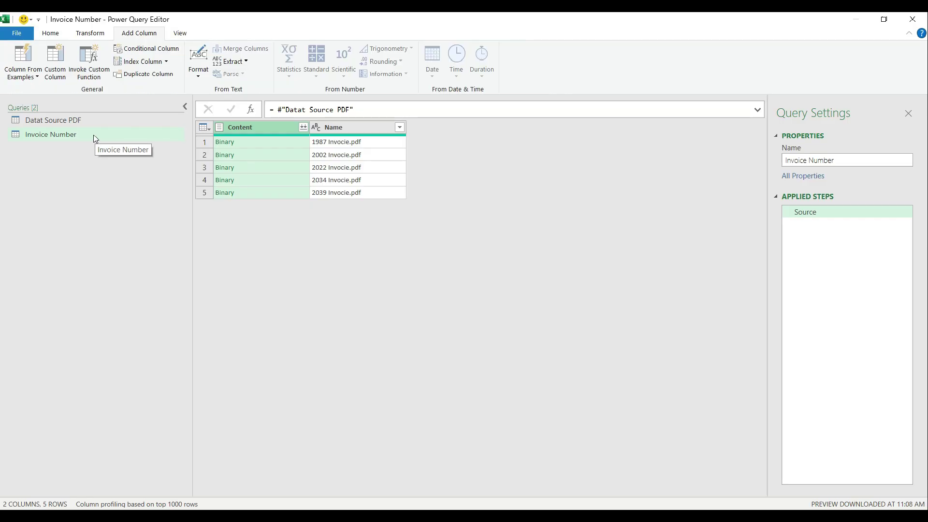
pyautogui.click(62, 82)
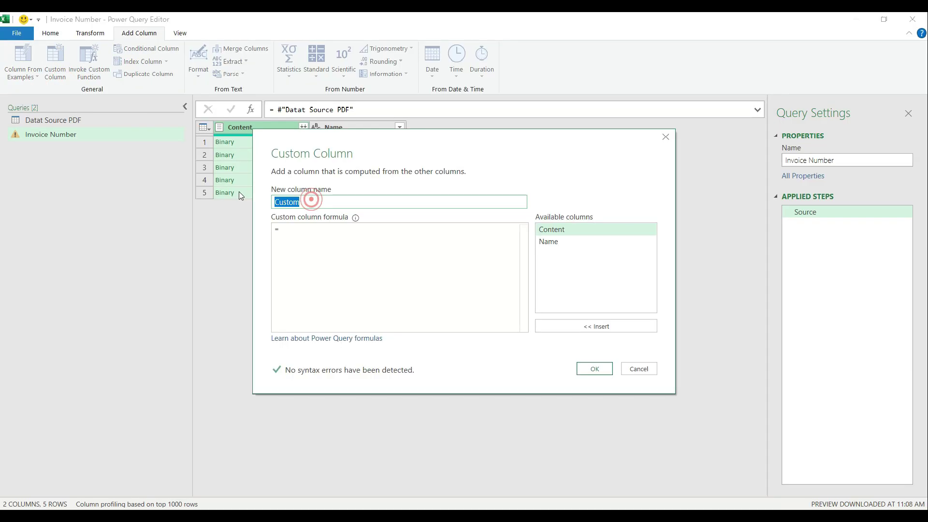
pyautogui.write('PDF')
pyautogui.click(300, 229)
pyautogui.write('pdf')
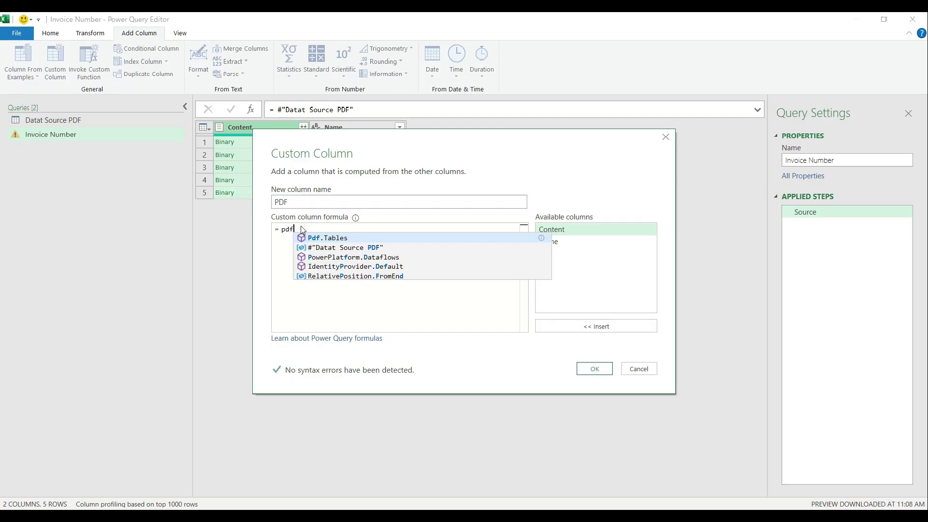
pyautogui.click(323, 238)
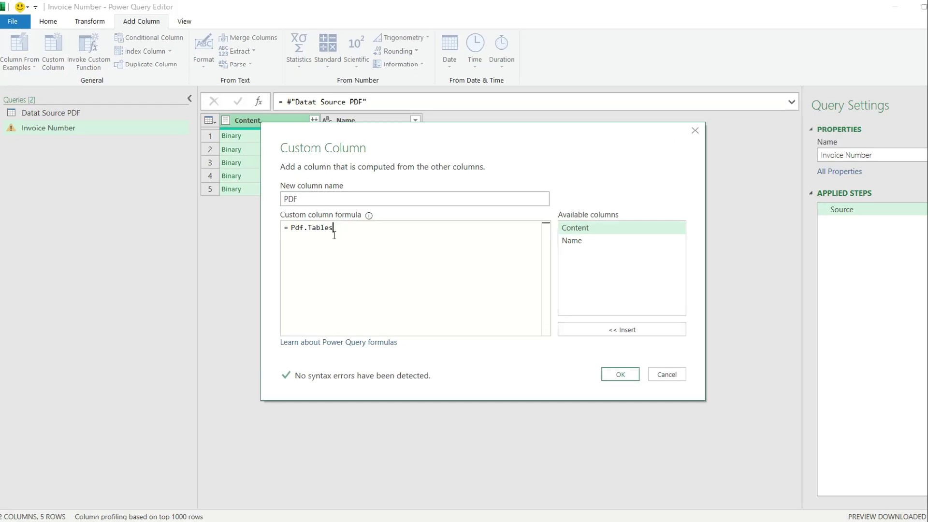
pyautogui.write('(')
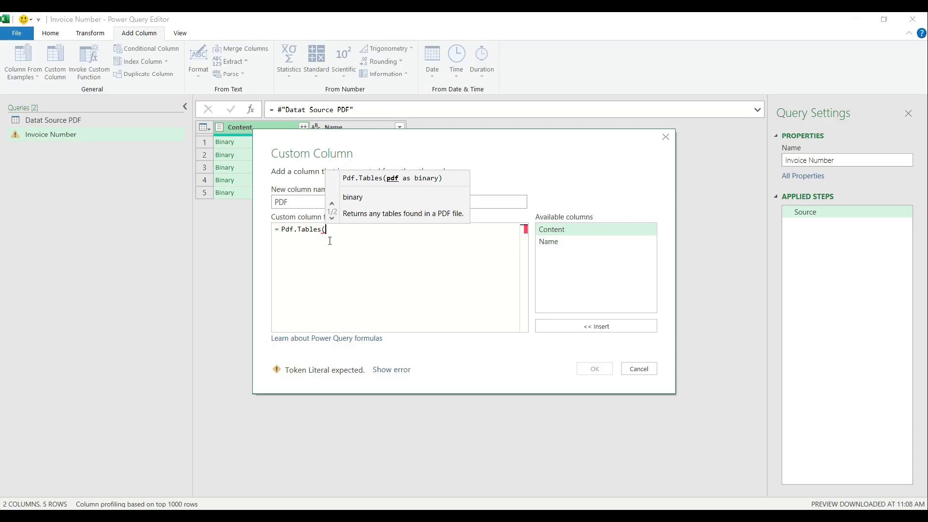
pyautogui.write('content')
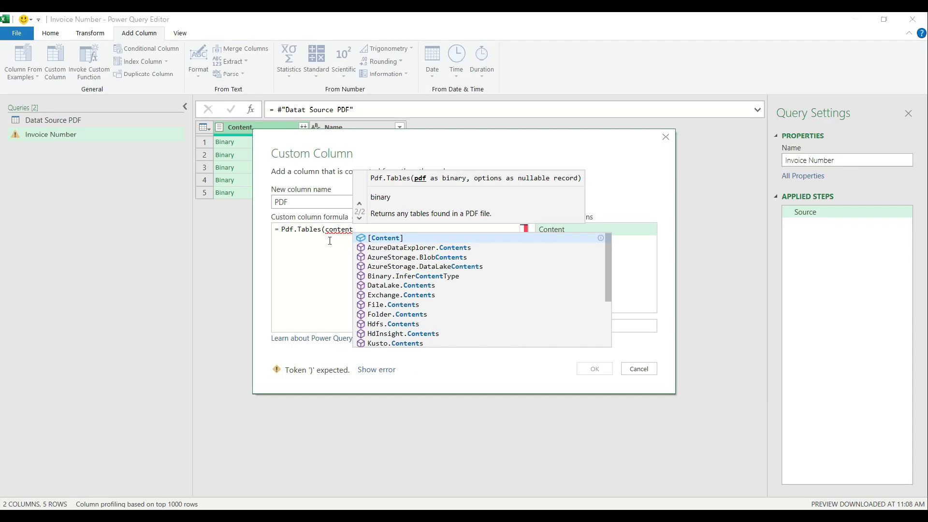
pyautogui.click(378, 239)
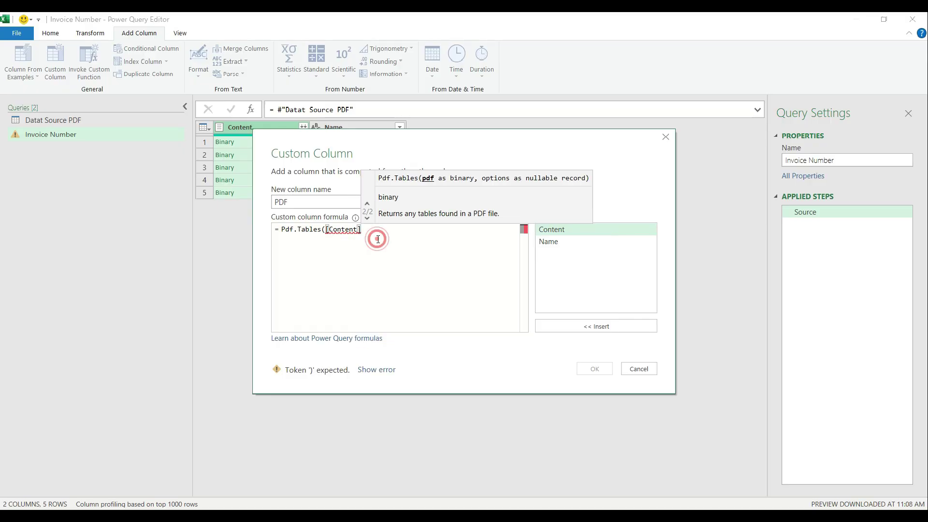
pyautogui.write(')')
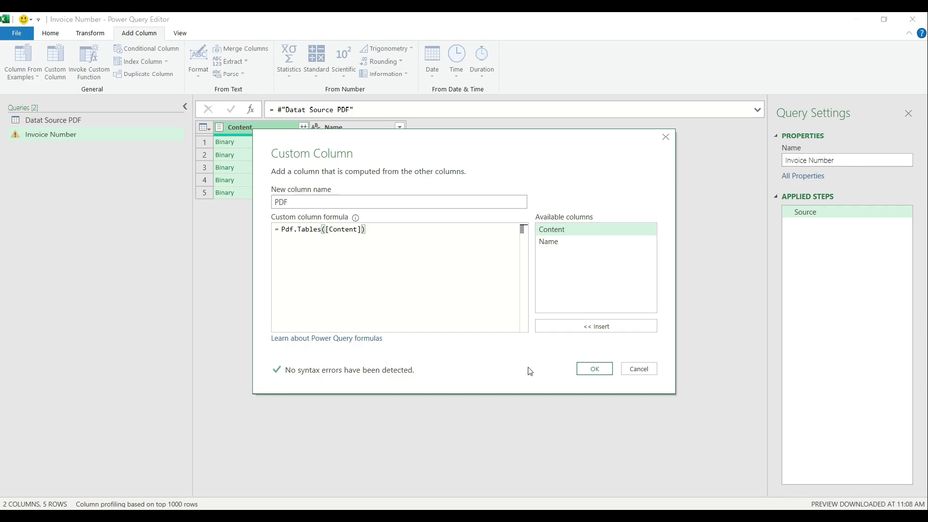
pyautogui.click(582, 369)
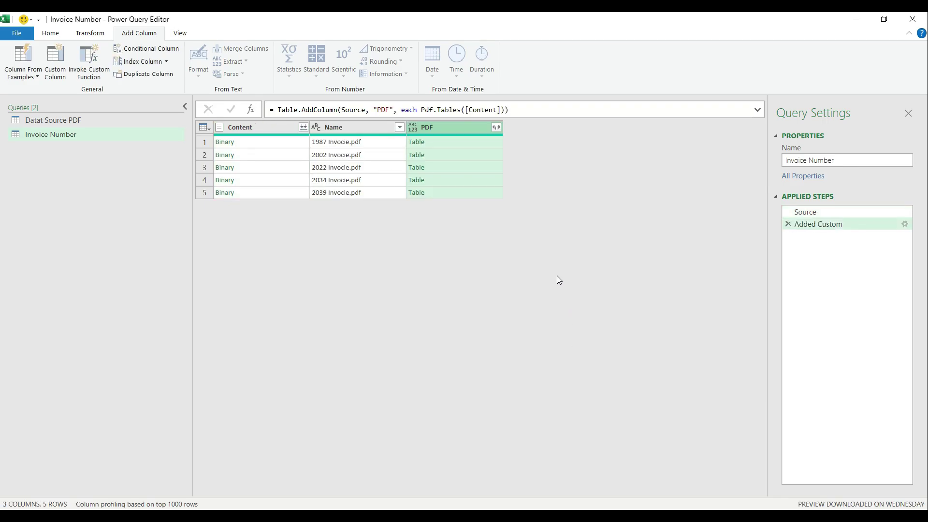
# Preview the first row's PDF table, and expand the PDF column into Id, Name, Kind and Data without the original column name as prefix.
pyautogui.click(469, 145)
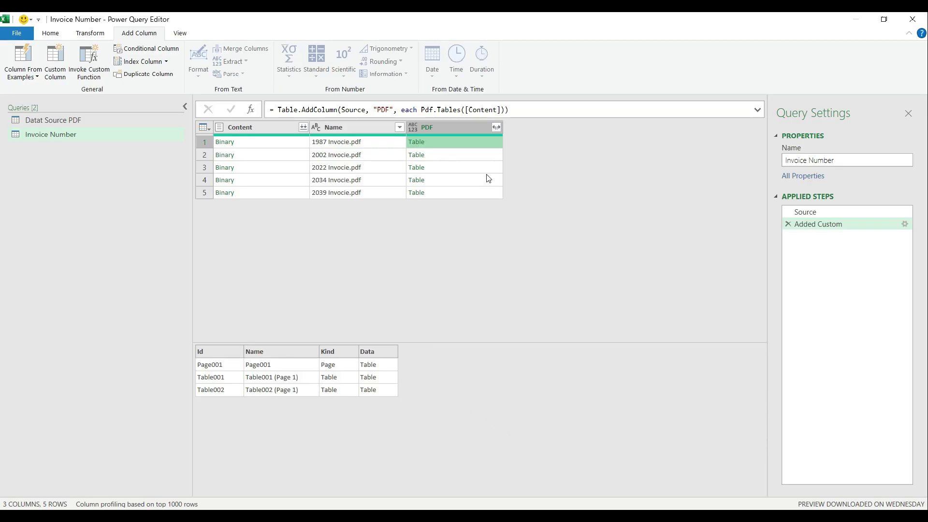
pyautogui.click(497, 127)
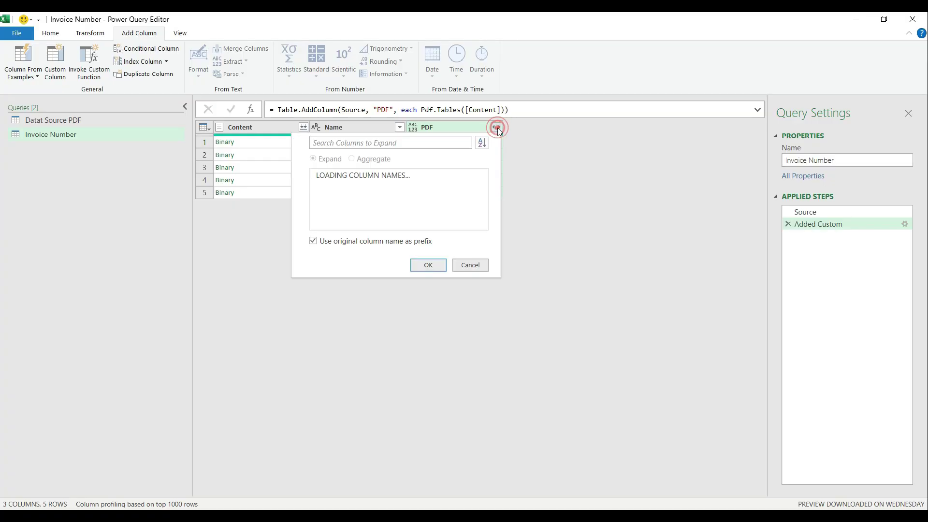
pyautogui.click(372, 244)
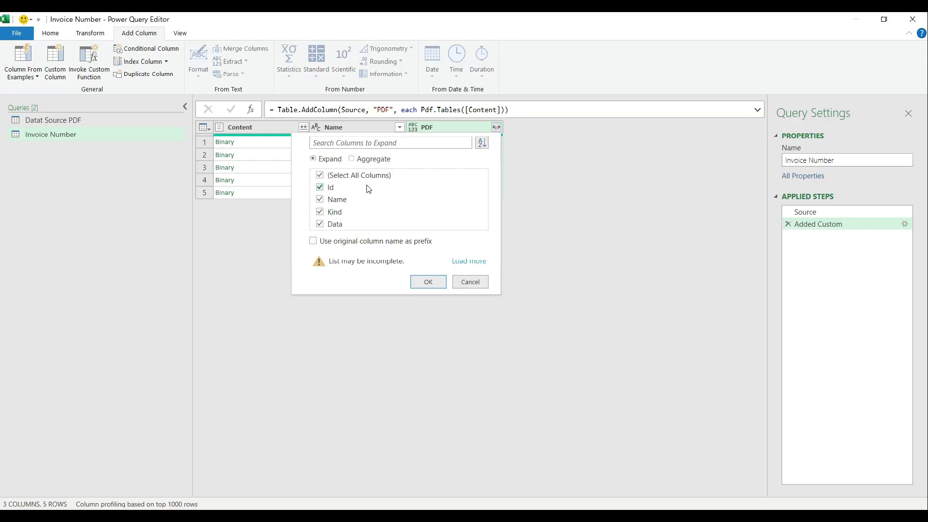
pyautogui.click(428, 282)
pyautogui.moveTo(286, 492); pyautogui.dragTo(373, 497)
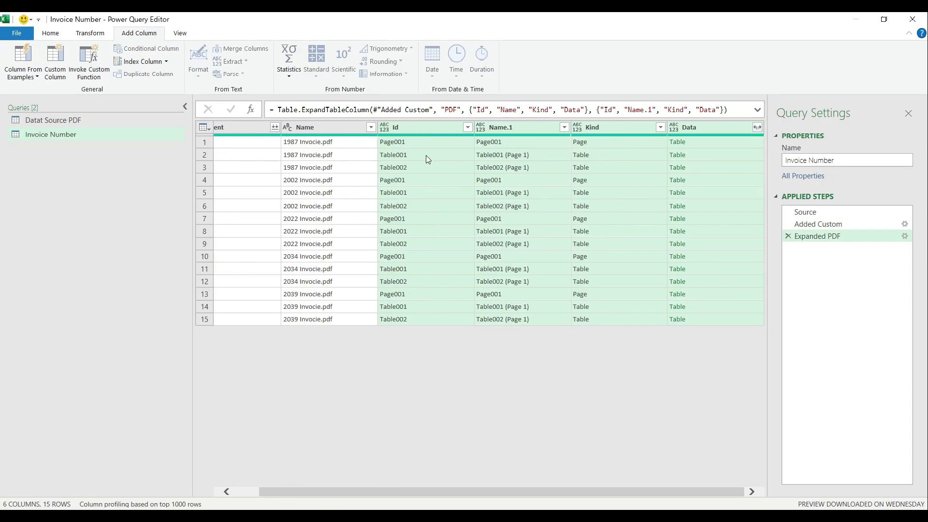
# Review the Id, Name.1 and Kind columns, and filter Kind to keep only the Table rows.
pyautogui.click(430, 127)
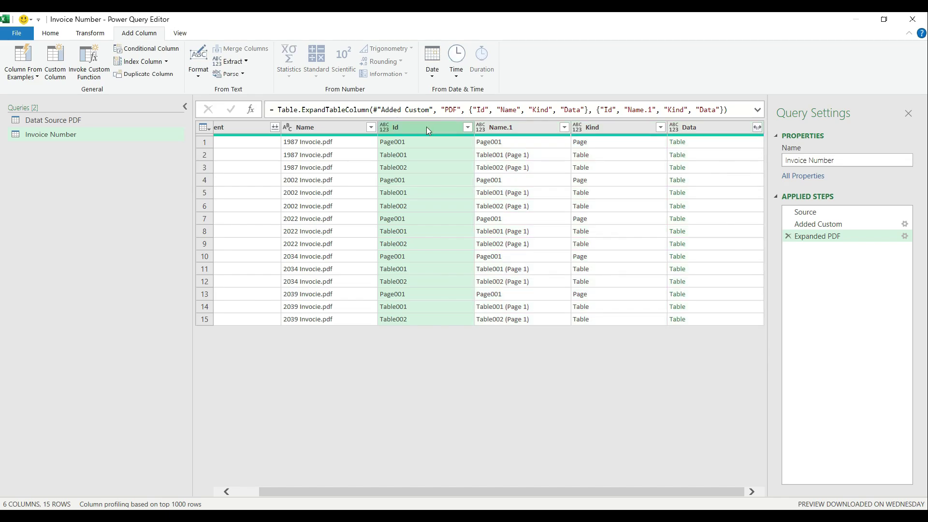
pyautogui.click(532, 128)
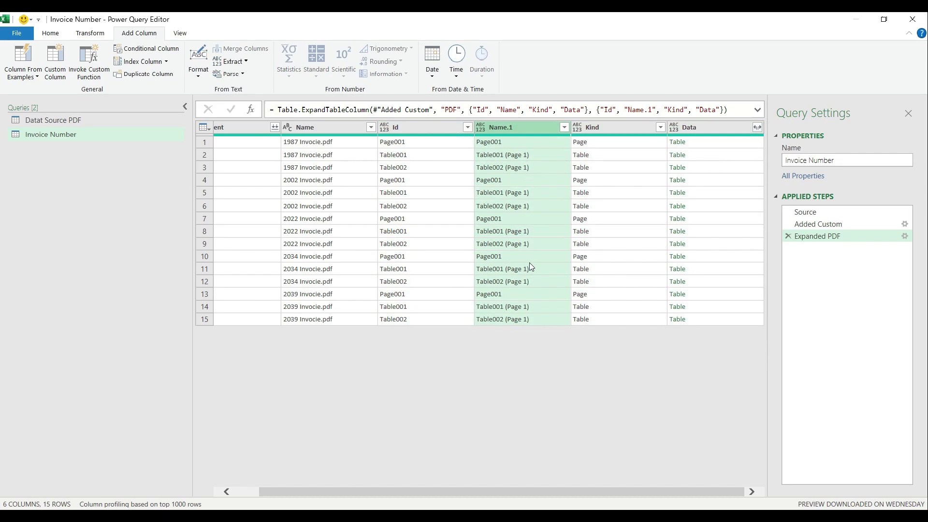
pyautogui.click(628, 130)
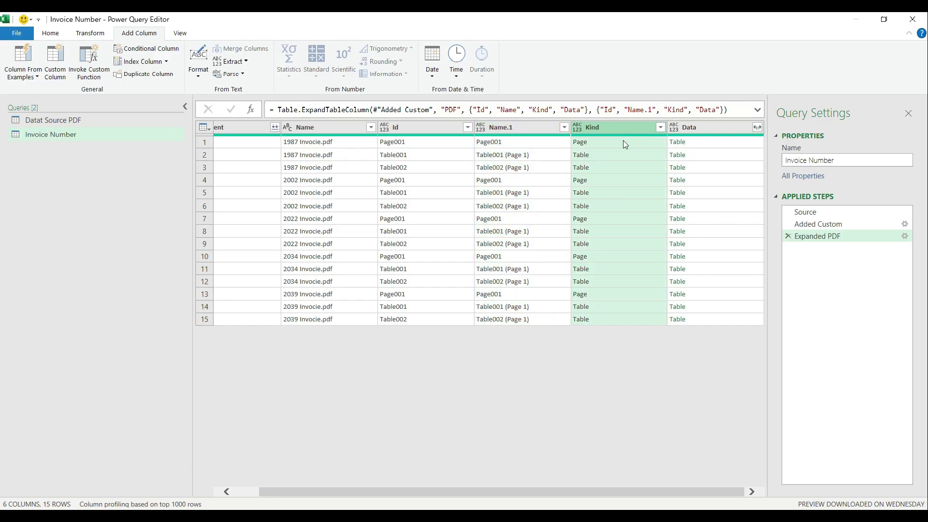
pyautogui.click(617, 143)
pyautogui.click(614, 154)
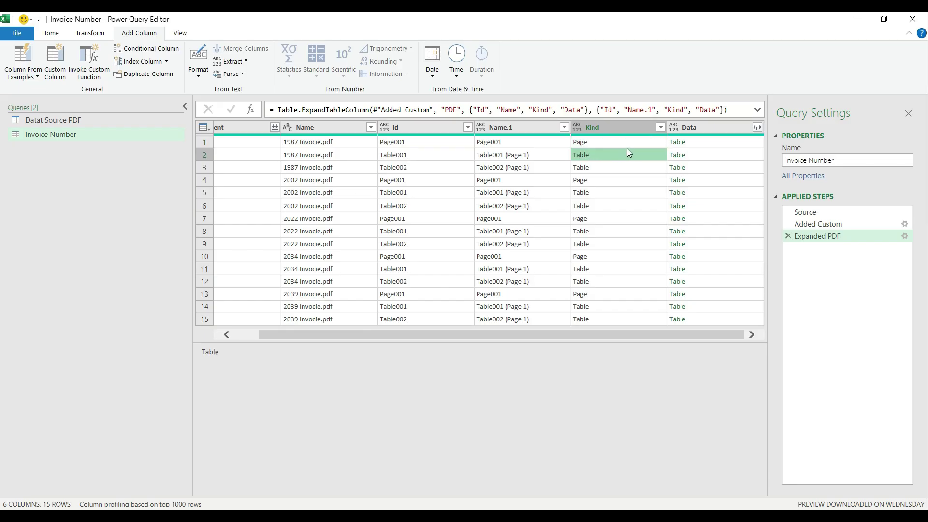
pyautogui.click(660, 127)
pyautogui.click(522, 252)
pyautogui.click(490, 277)
pyautogui.click(598, 320)
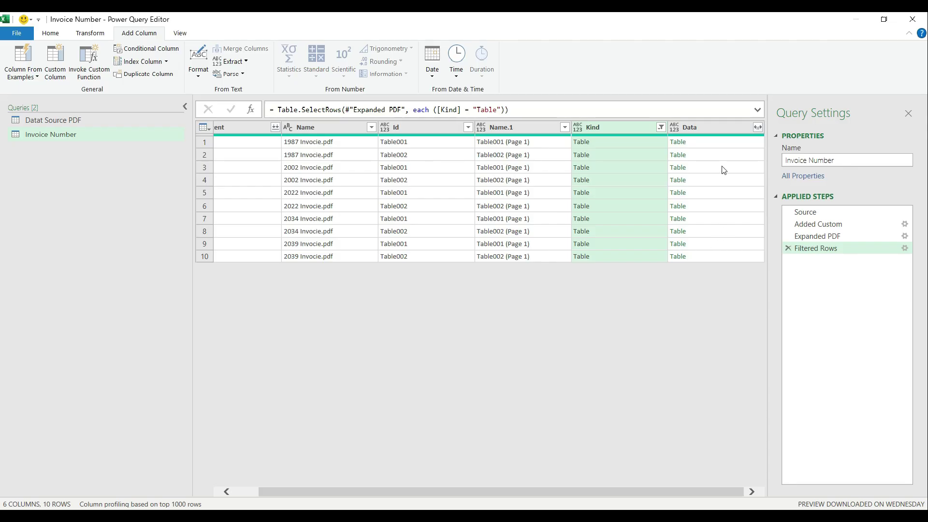
# Preview the nested tables in the first two rows of the Data column and compare their contents with their Id.
pyautogui.click(720, 142)
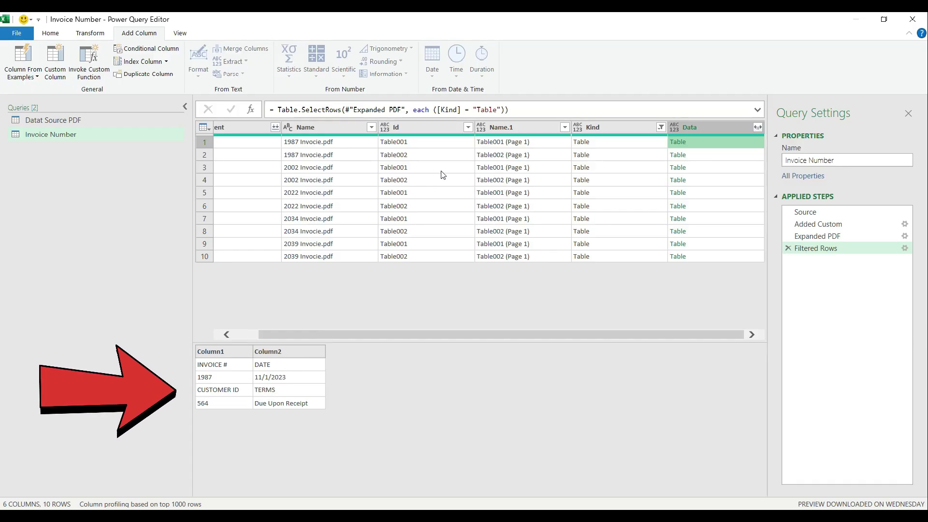
pyautogui.click(439, 142)
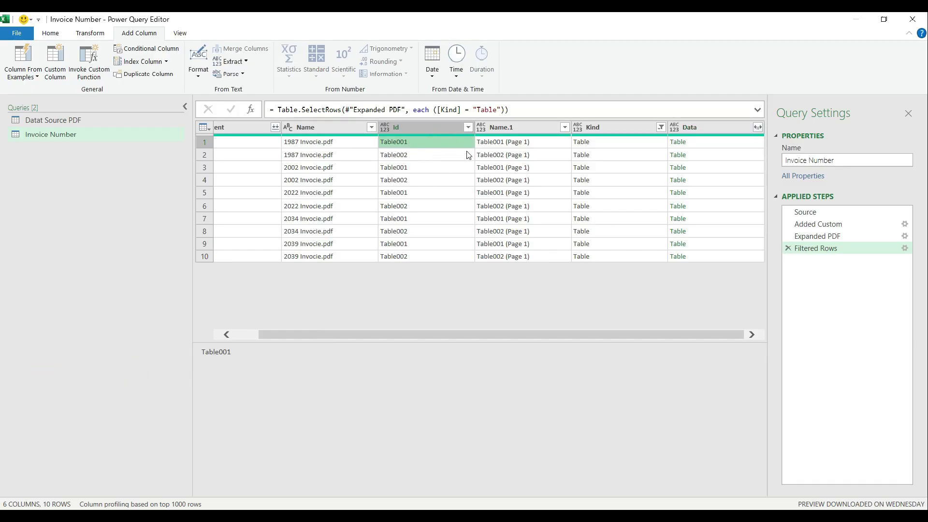
pyautogui.click(711, 155)
pyautogui.scroll(-3, 323, 388)
pyautogui.scroll(-1, 323, 392)
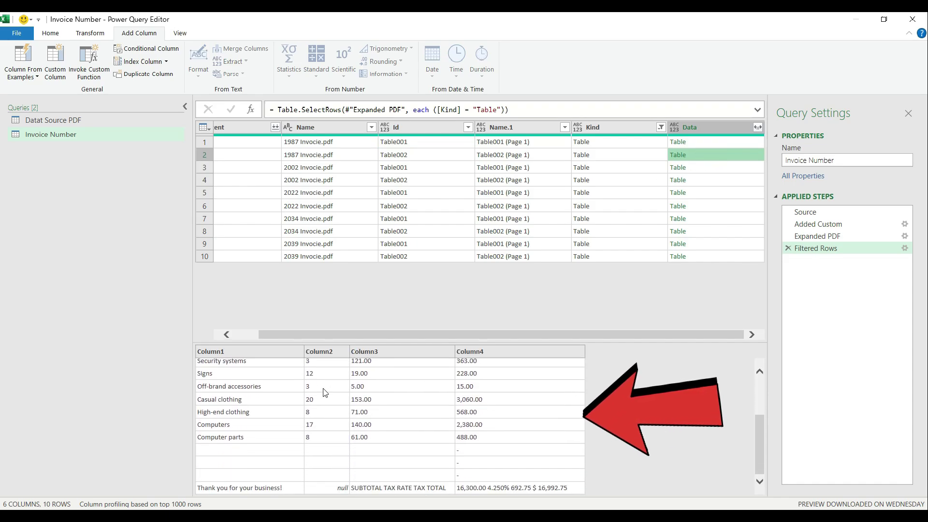
pyautogui.scroll(5, 324, 392)
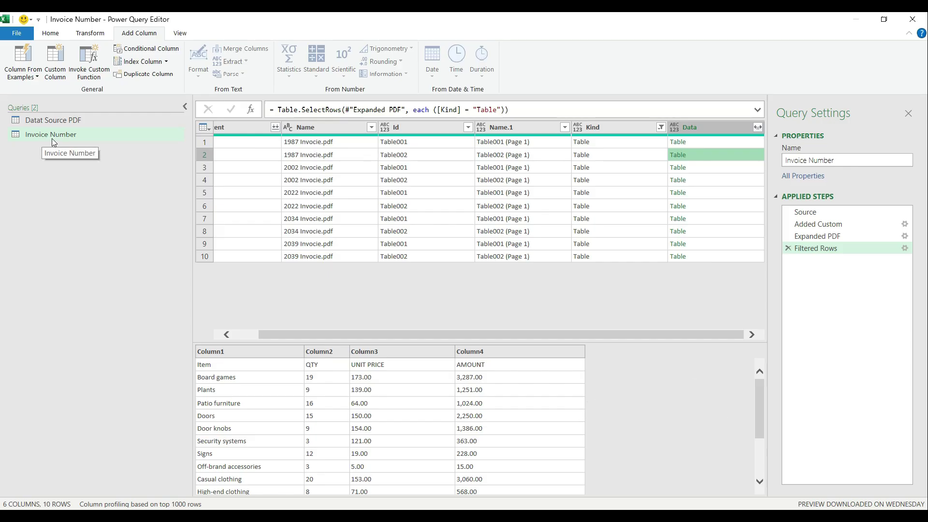
pyautogui.click(704, 142)
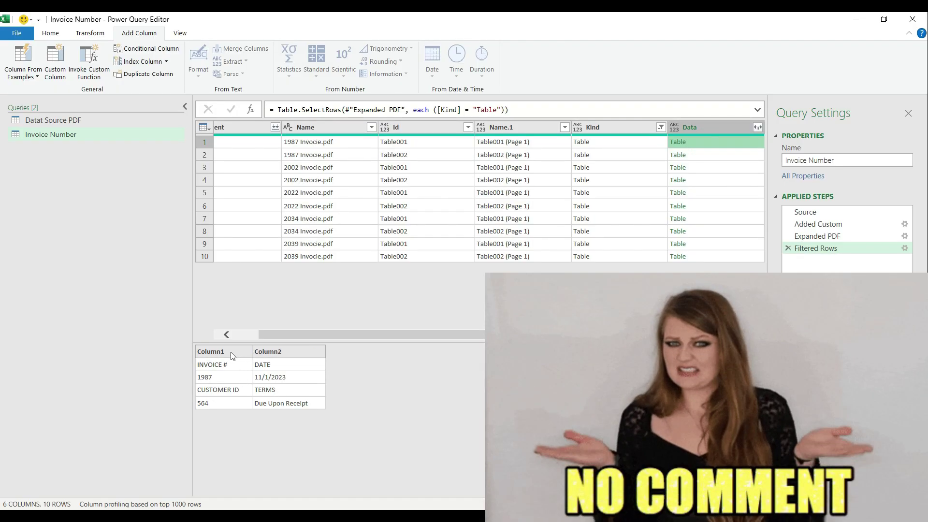
# Filter the Id column to keep only the Table001 rows.
pyautogui.click(467, 127)
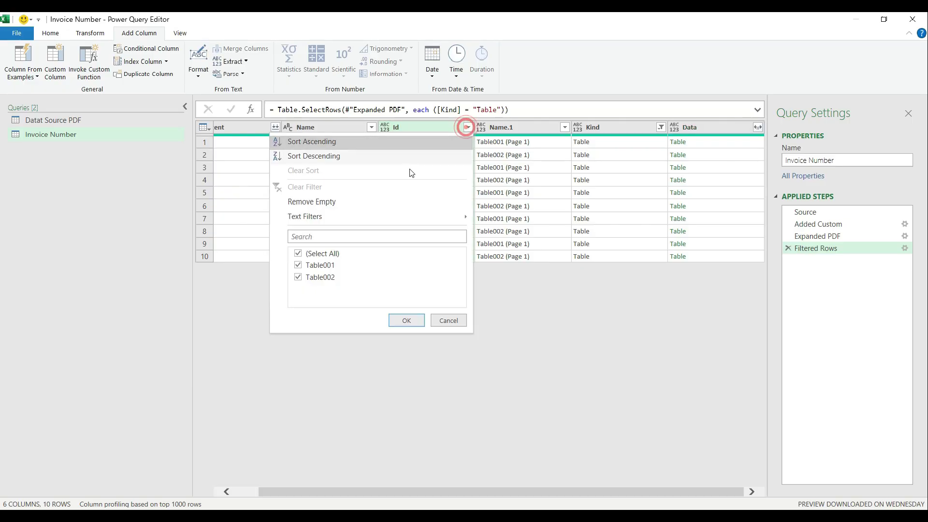
pyautogui.click(320, 265)
pyautogui.click(406, 320)
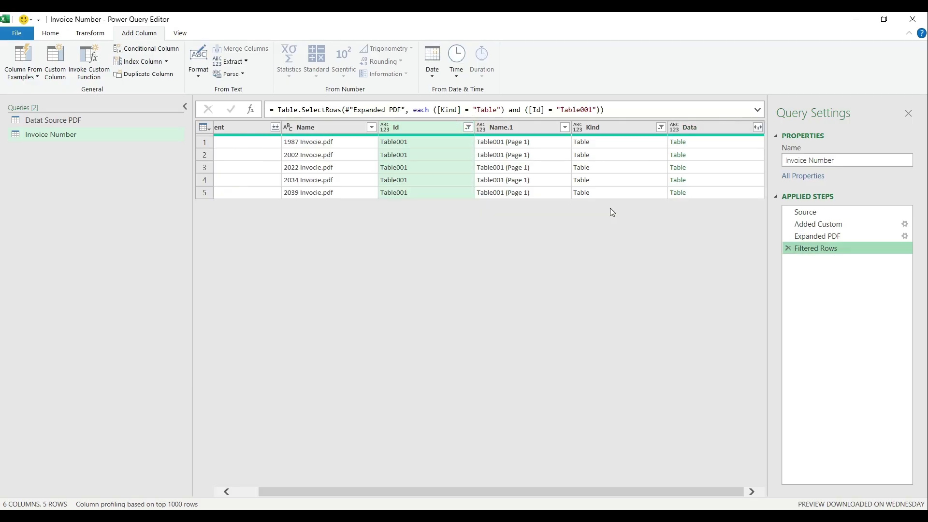
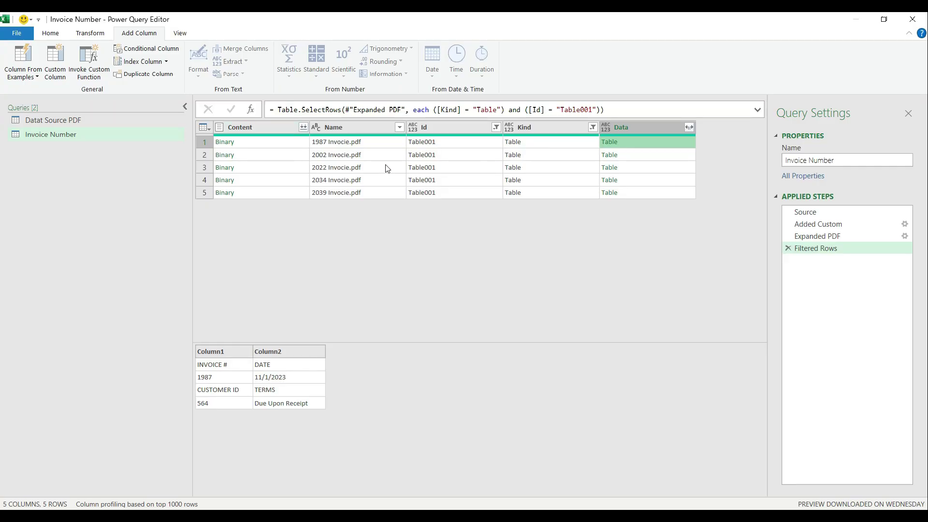
# Remove the Content, Id and Kind columns from the Invoice Number query.
pyautogui.click(274, 128)
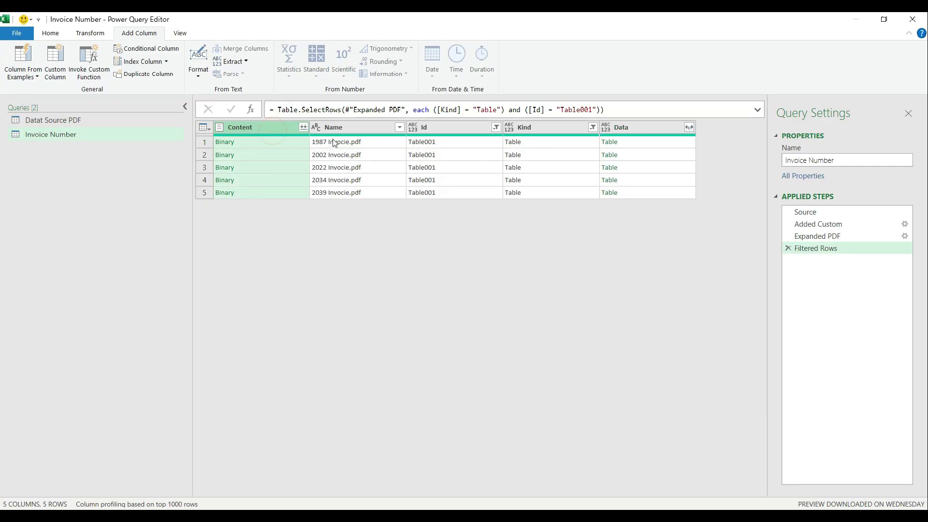
pyautogui.keyDown('ctrl'); pyautogui.click(442, 127); pyautogui.keyUp('ctrl')
pyautogui.keyDown('ctrl'); pyautogui.click(540, 127); pyautogui.keyUp('ctrl')
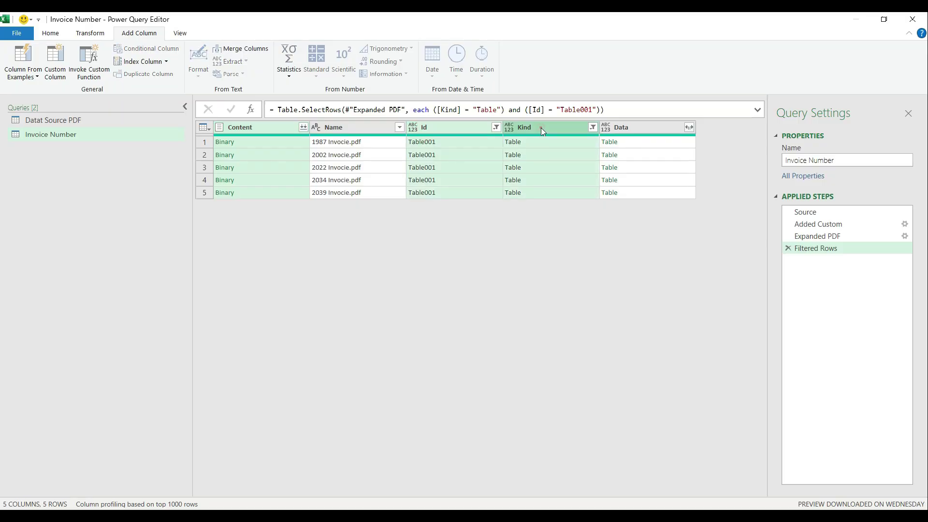
pyautogui.rightClick(541, 127)
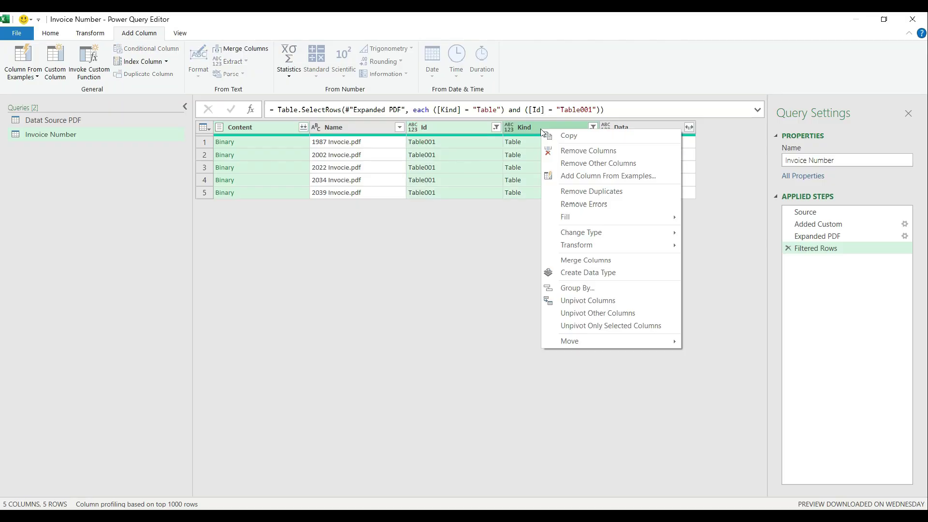
pyautogui.click(564, 150)
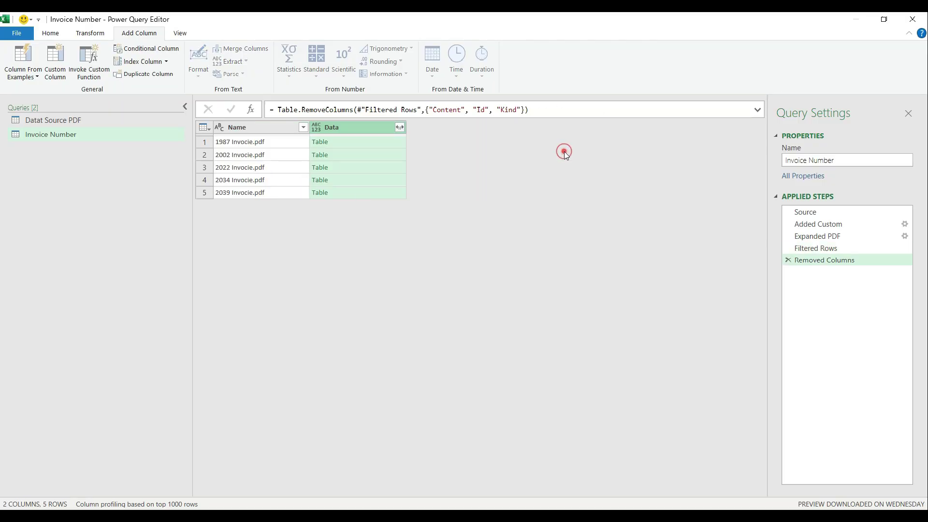
# Expand the Data column into Column1 and Column2 without the original column name as prefix.
pyautogui.click(276, 129)
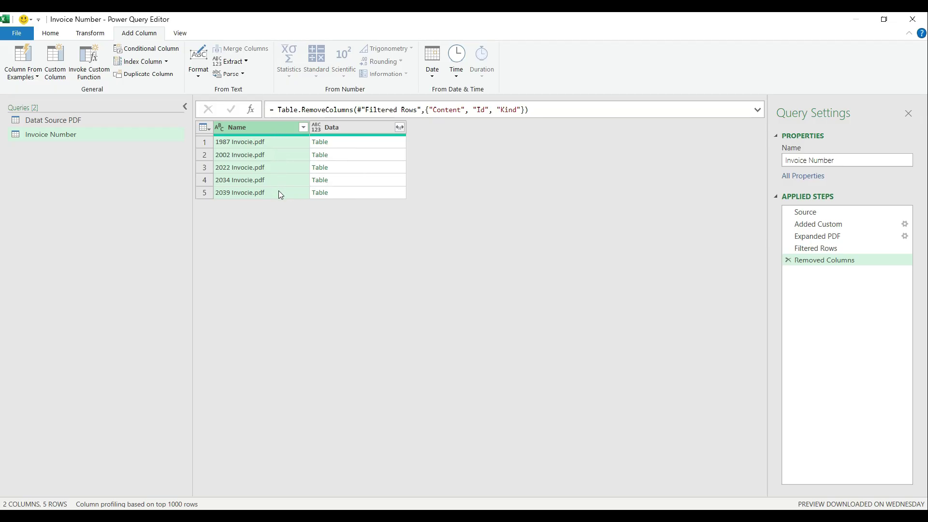
pyautogui.click(401, 127)
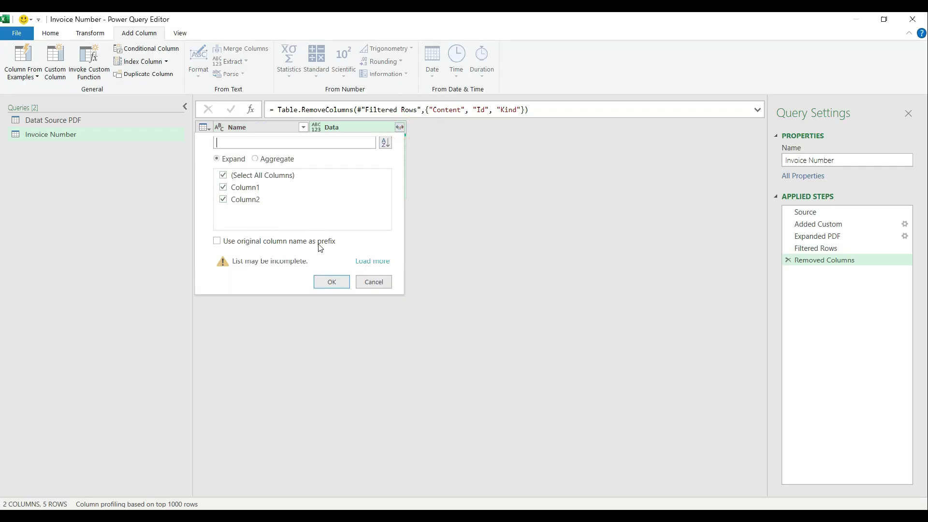
pyautogui.click(329, 283)
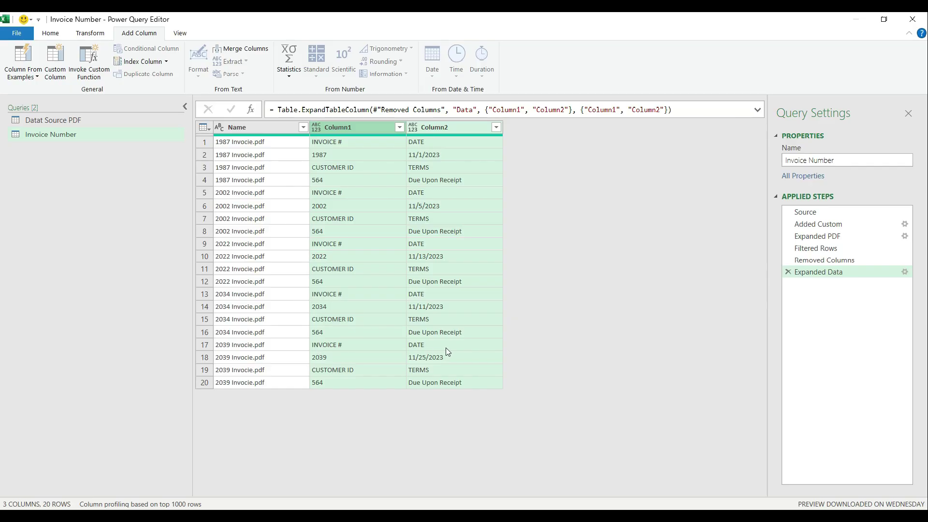
# Inspect the Column1 labels and values for the first invoices and the invoice date beside them in Column2.
pyautogui.click(382, 143)
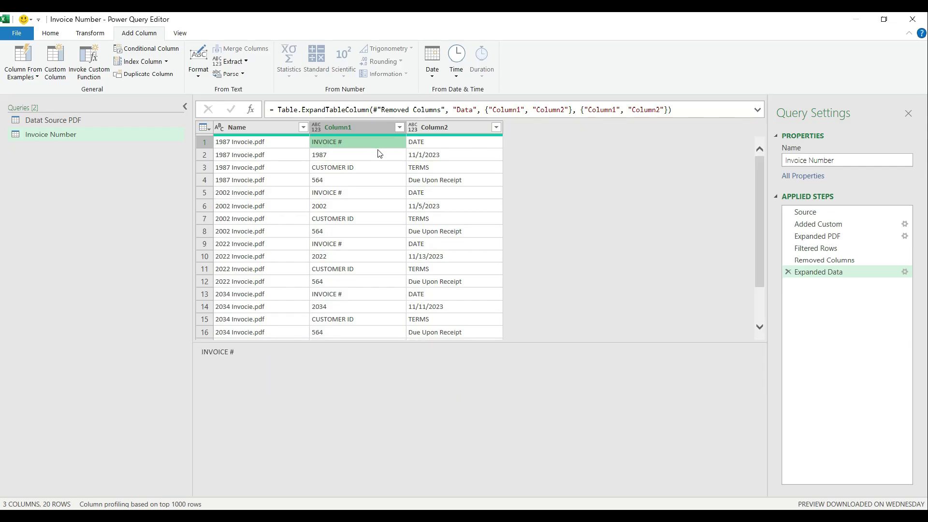
pyautogui.click(378, 160)
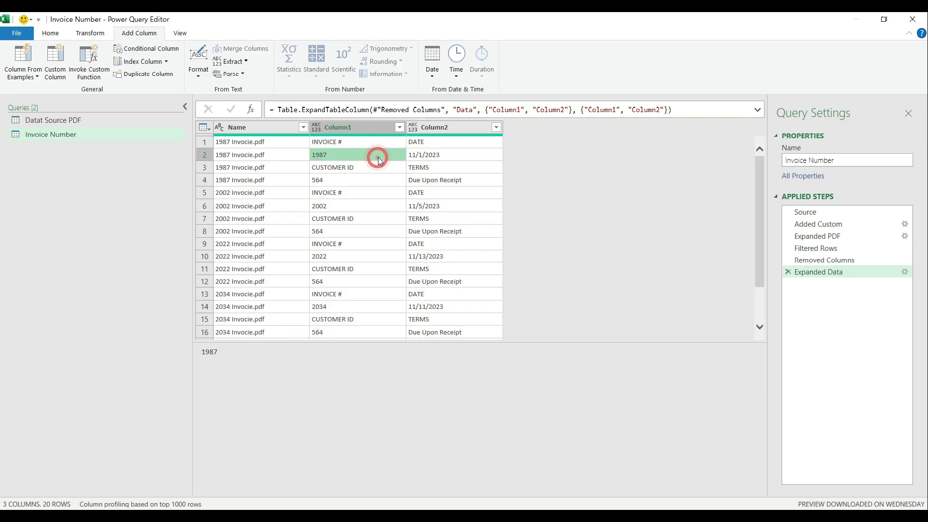
pyautogui.click(376, 169)
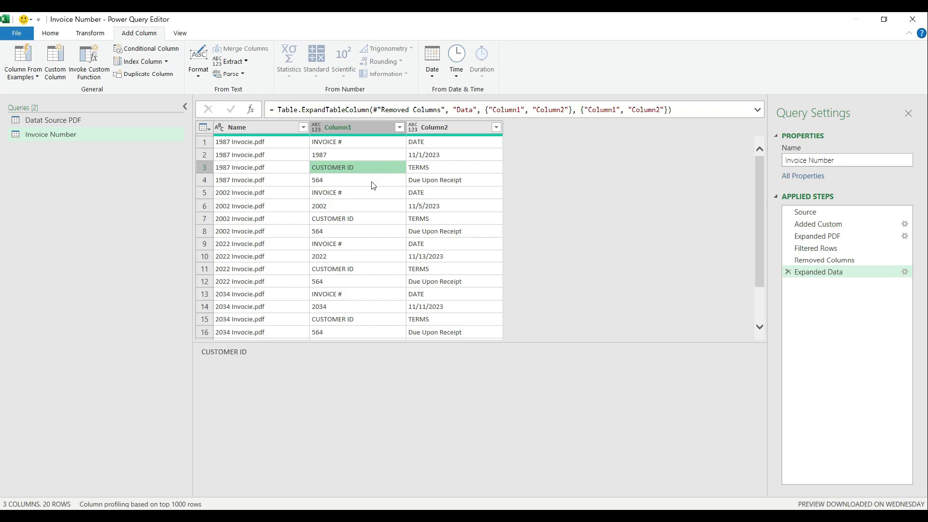
pyautogui.click(369, 190)
pyautogui.scroll(-2, 370, 176)
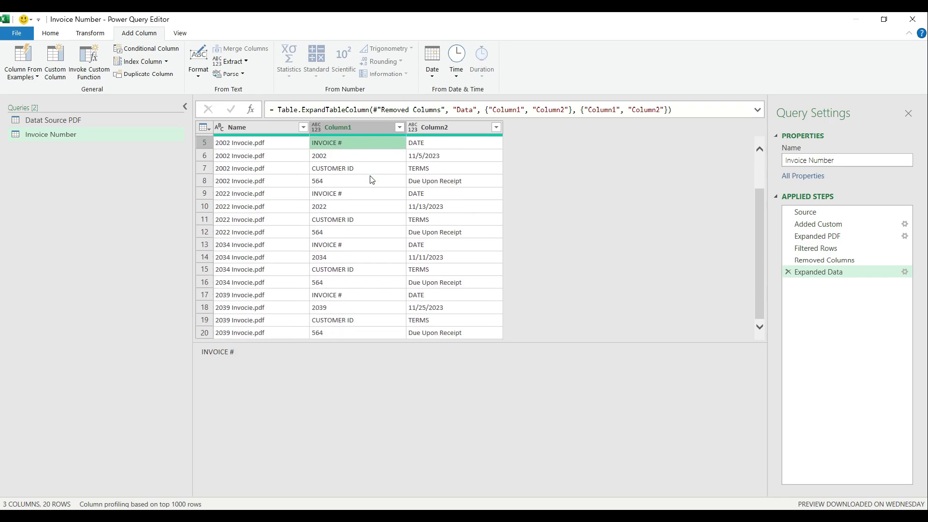
pyautogui.scroll(2, 371, 180)
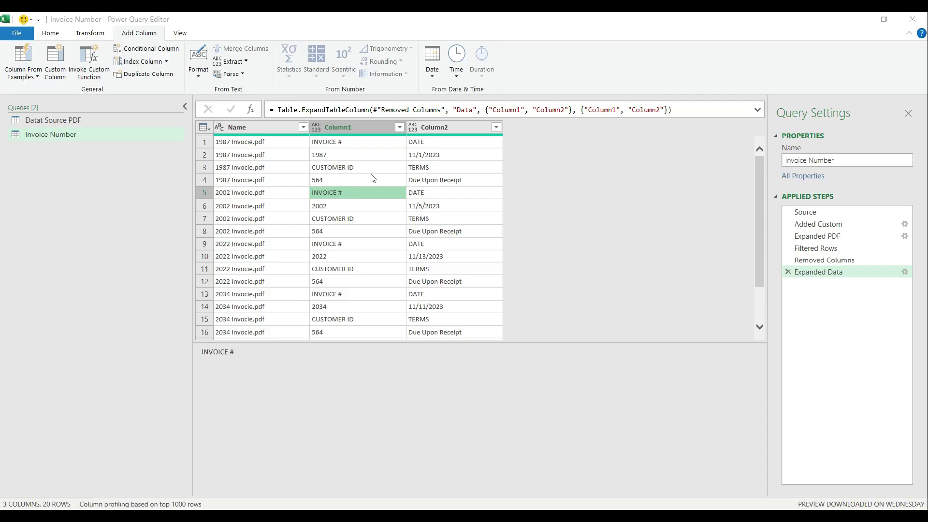
pyautogui.click(413, 156)
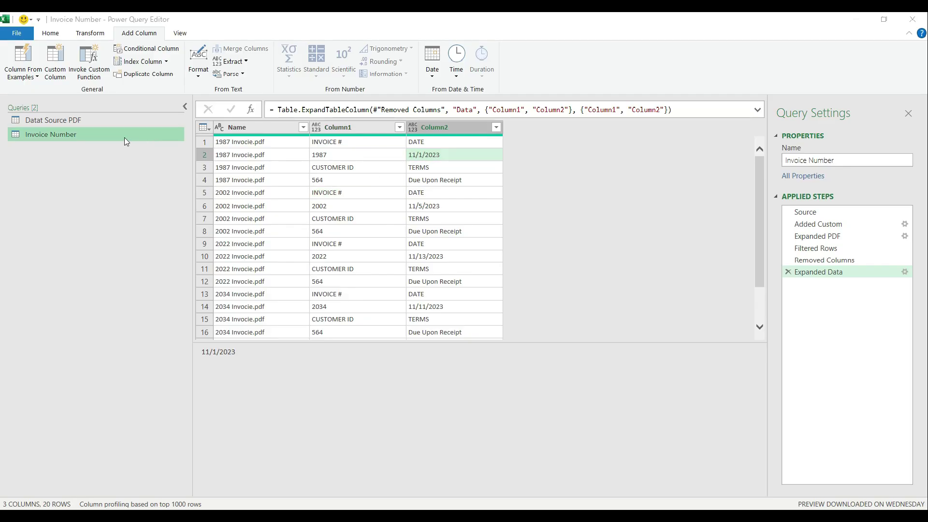
# Rename the Invoice Number query as Invoice Number Date.
pyautogui.doubleClick(108, 136)
pyautogui.click(108, 136)
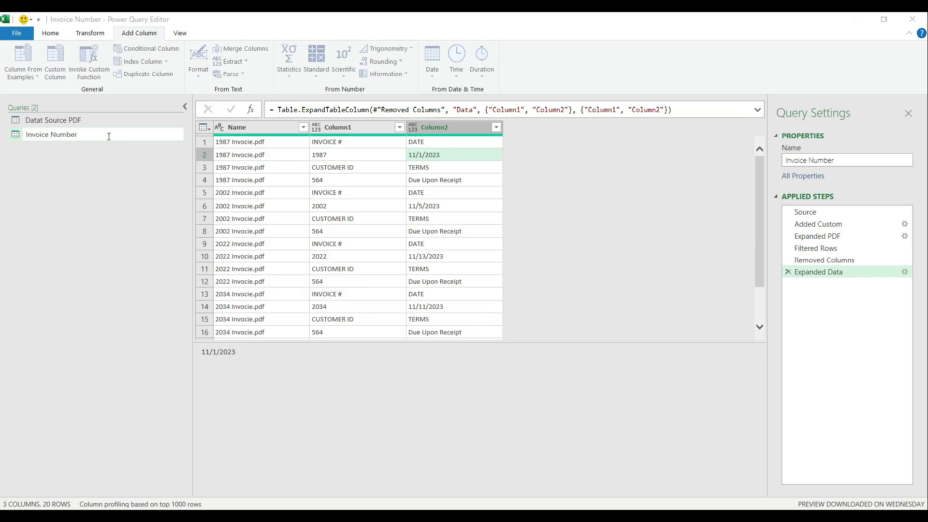
pyautogui.write('Date')
pyautogui.press('Return')
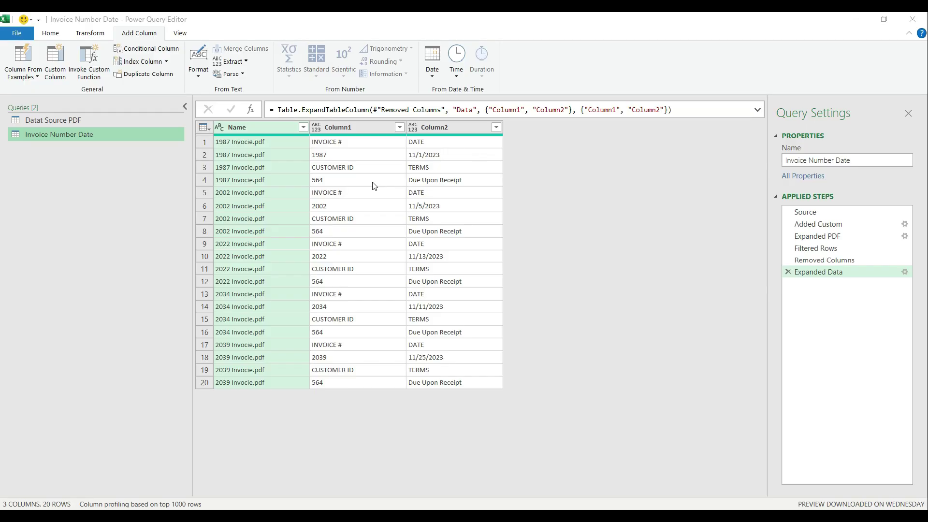
# Filter Column1 to exclude the CUSTOMER ID label rows.
pyautogui.click(400, 174)
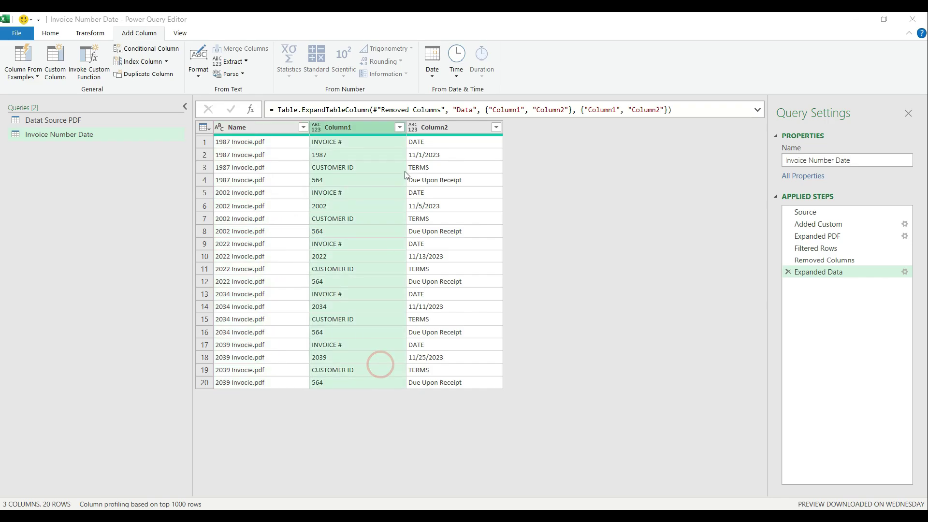
pyautogui.click(400, 127)
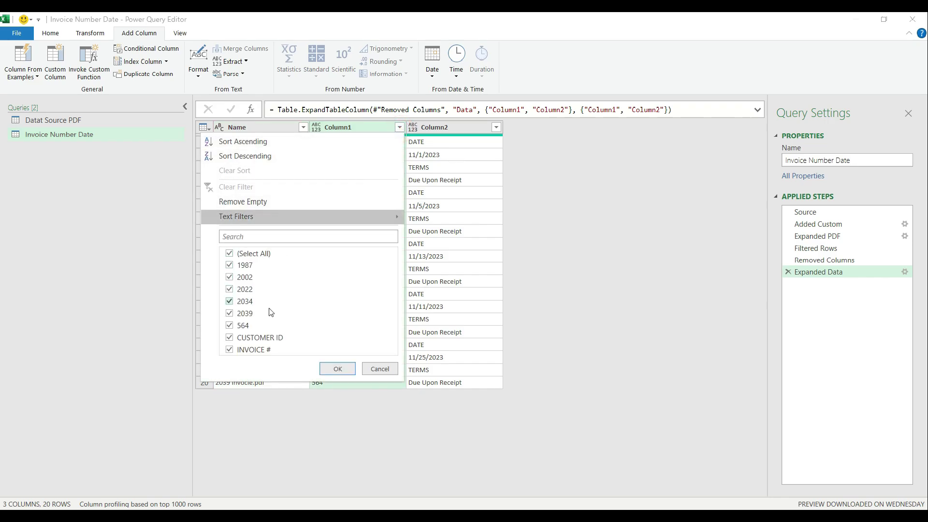
pyautogui.click(271, 340)
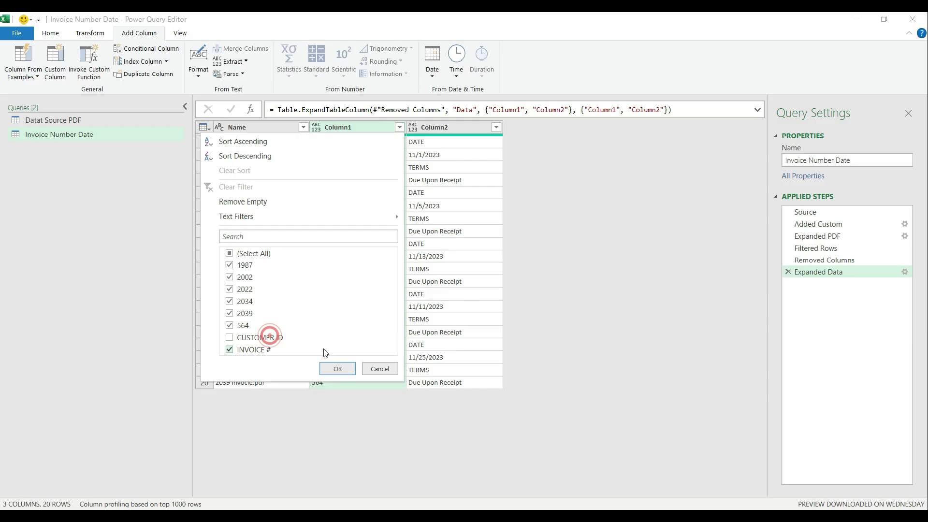
pyautogui.click(337, 370)
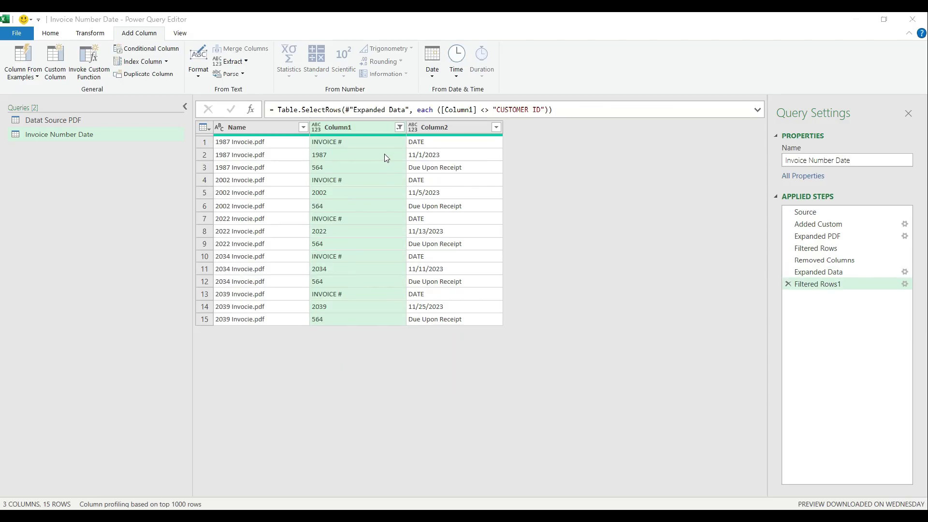
# Extend the Column1 filter to also exclude the rows holding the three-digit customer ID value.
pyautogui.click(339, 155)
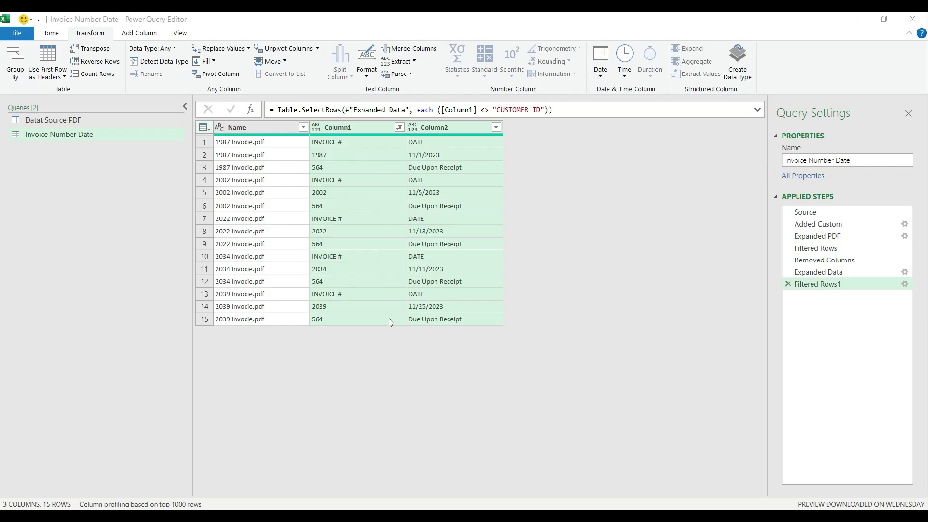
pyautogui.click(399, 127)
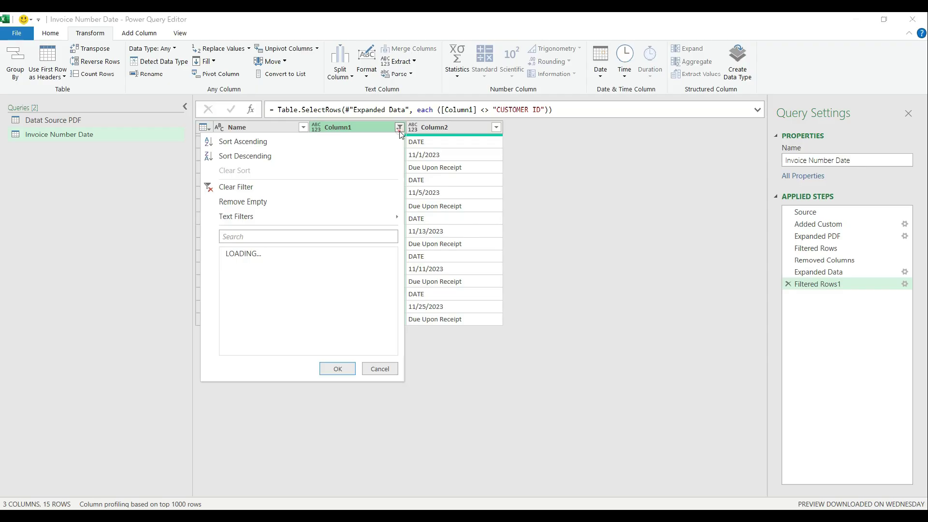
pyautogui.click(399, 127)
pyautogui.click(399, 127)
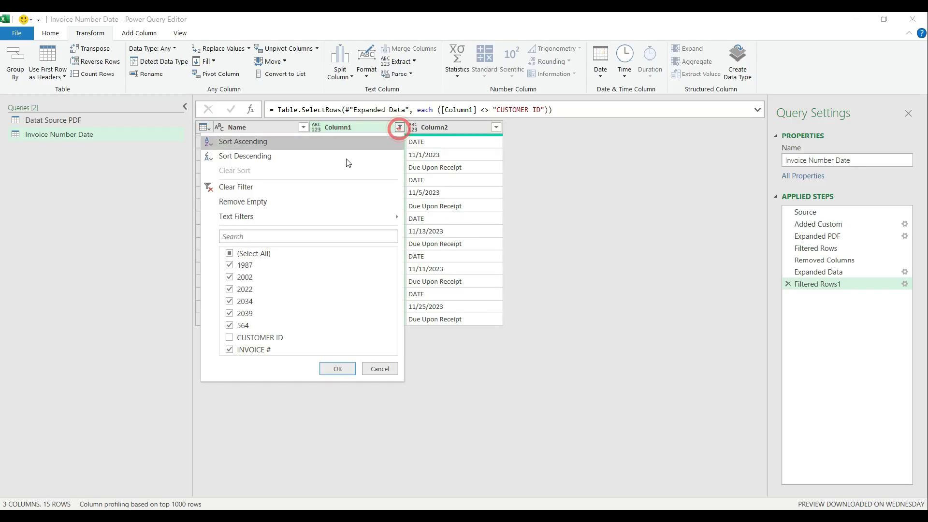
pyautogui.click(244, 326)
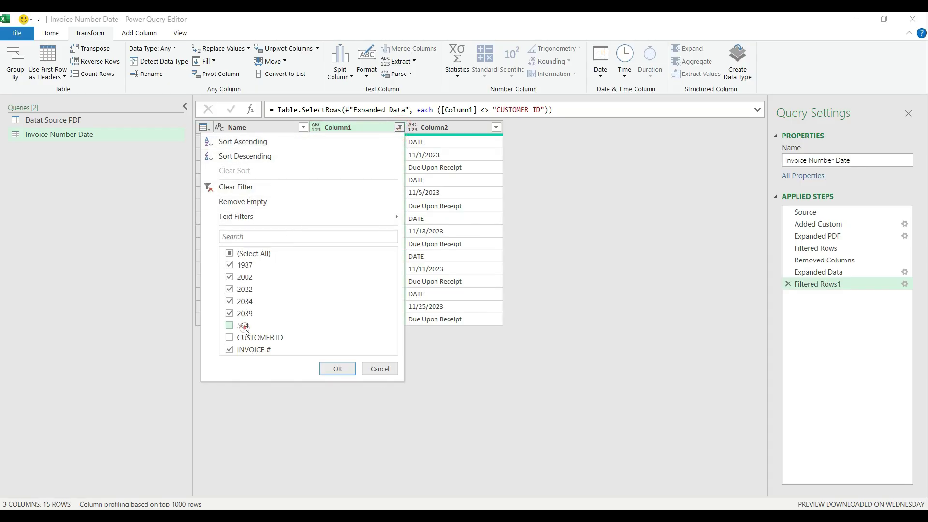
pyautogui.click(337, 368)
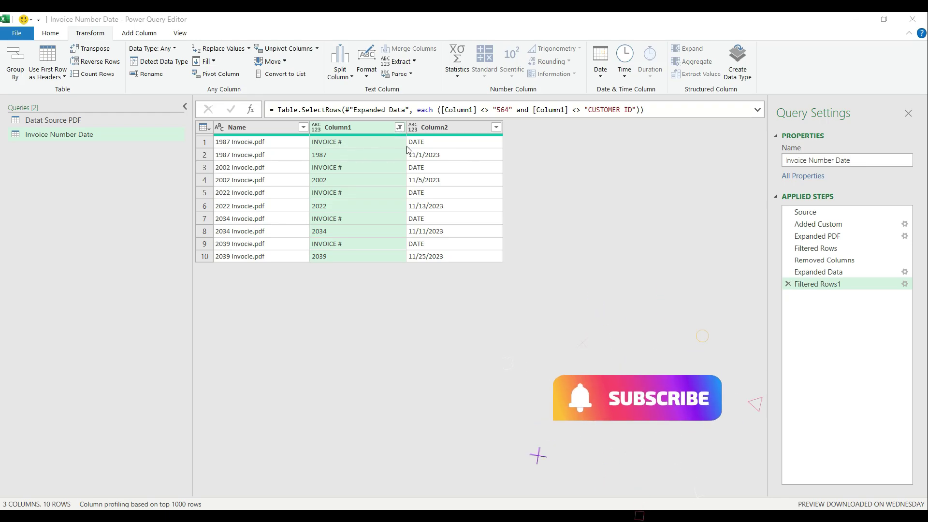
# Exclude the INVOICE # label rows from Column1 as well, keeping only the invoice number rows.
pyautogui.click(208, 141)
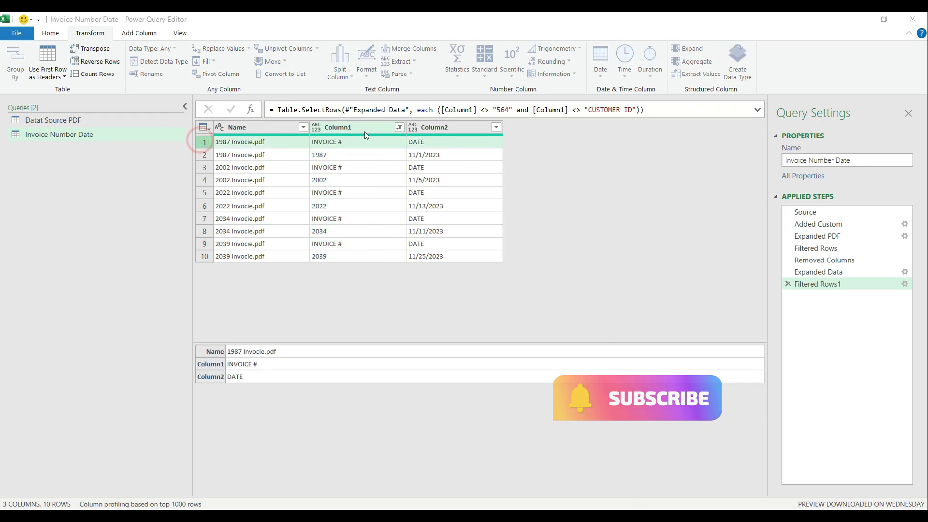
pyautogui.click(420, 219)
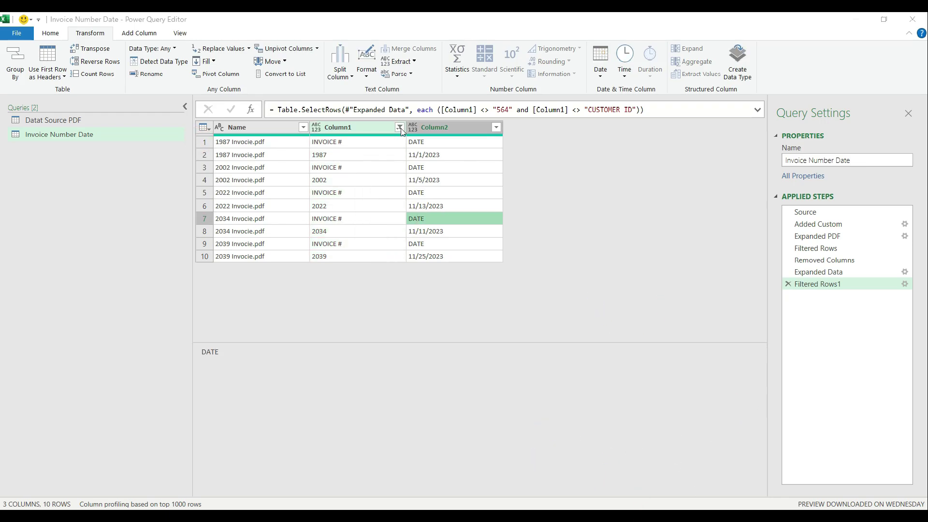
pyautogui.click(399, 127)
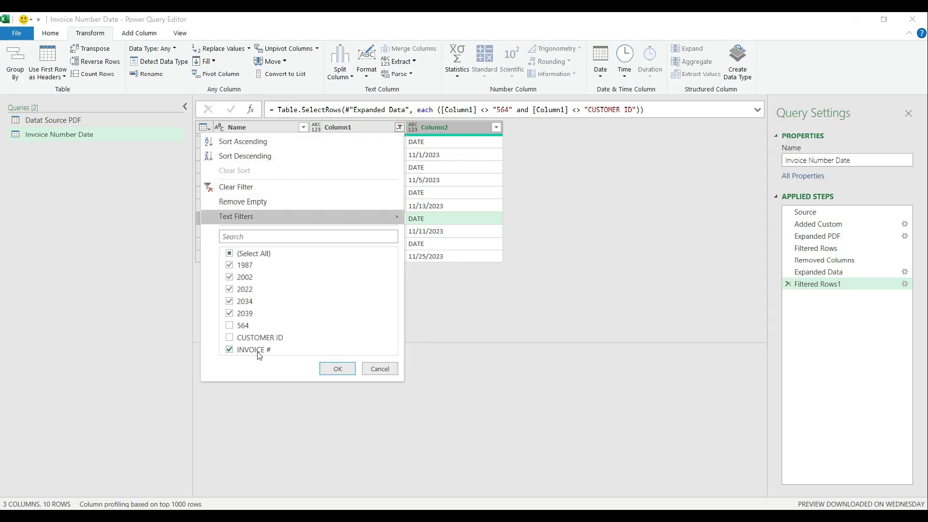
pyautogui.click(253, 349)
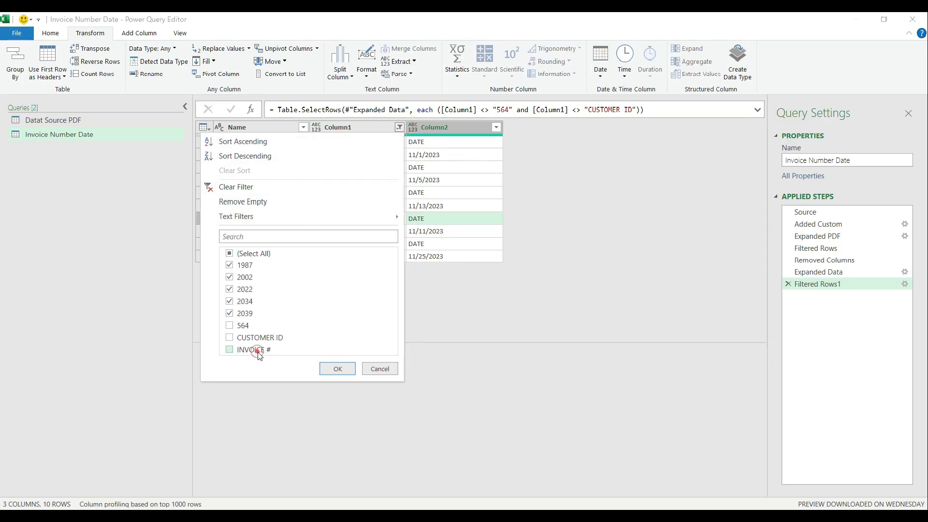
pyautogui.click(334, 370)
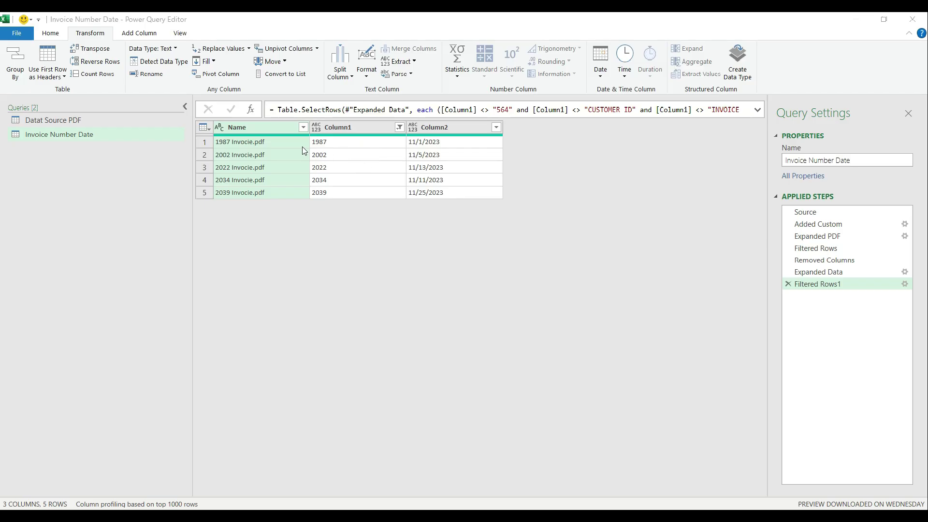
# Rename Column1 as Invoice Number and Column2 as Invoice Date.
pyautogui.click(355, 146)
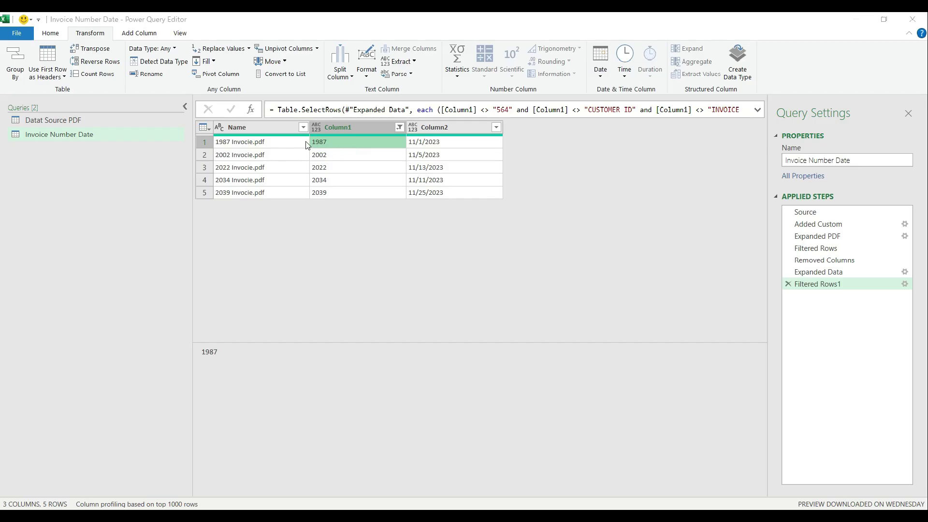
pyautogui.click(284, 141)
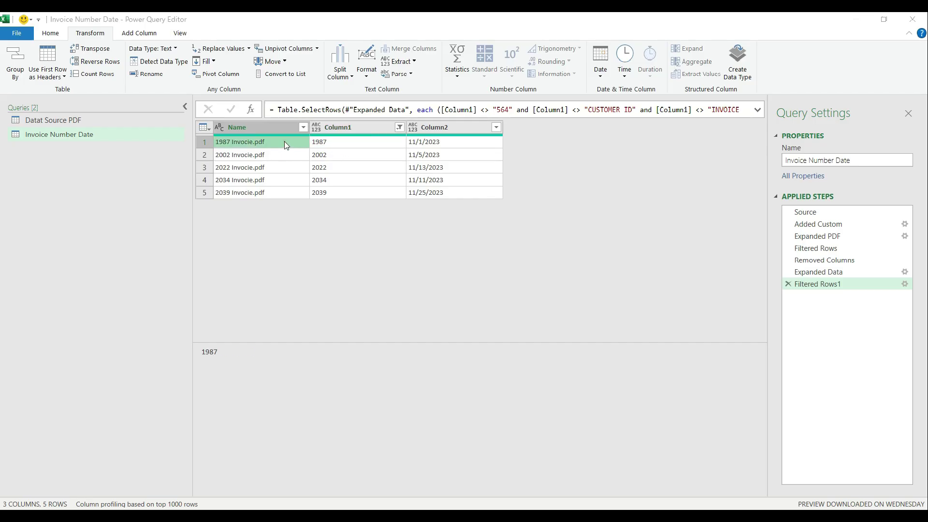
pyautogui.click(430, 141)
pyautogui.click(349, 142)
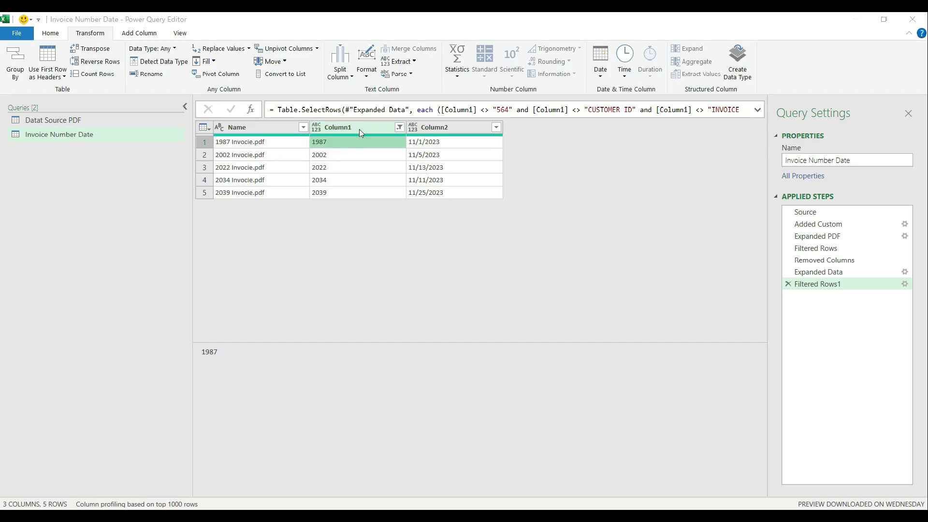
pyautogui.doubleClick(360, 128)
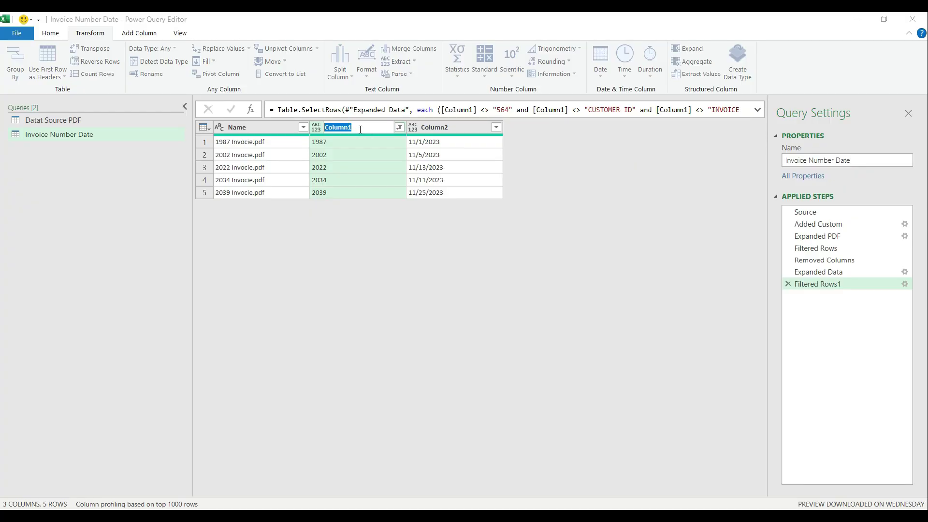
pyautogui.write('Invoice Number')
pyautogui.press('Return')
pyautogui.doubleClick(447, 128)
pyautogui.write('Invoice Date')
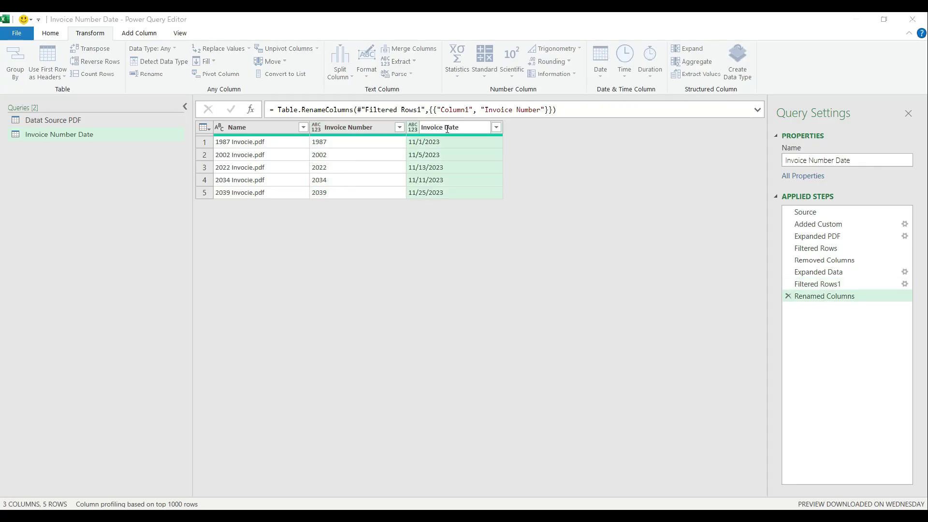
pyautogui.press('Return')
# Set the data type of the Invoice Number column to Text and the Invoice Date column to Date.
pyautogui.click(350, 128)
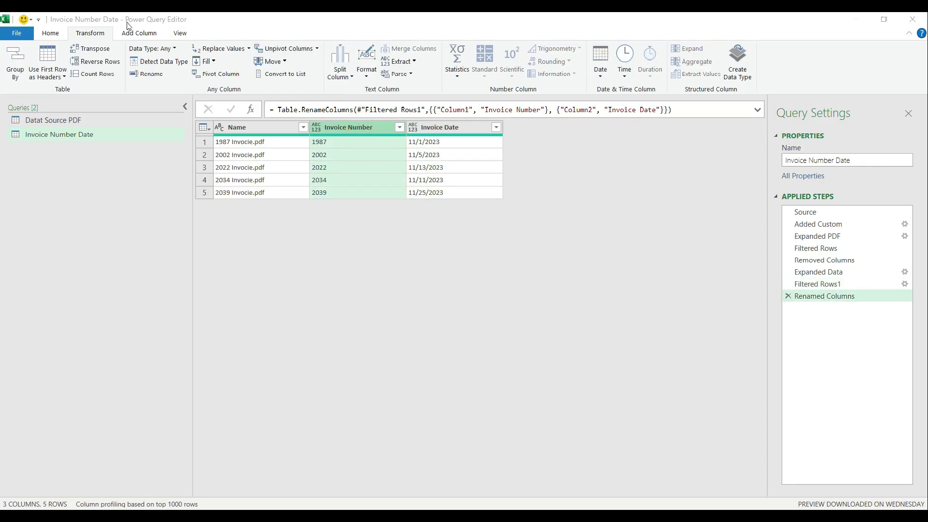
pyautogui.moveTo(348, 127); pyautogui.dragTo(315, 133)
pyautogui.click(364, 254)
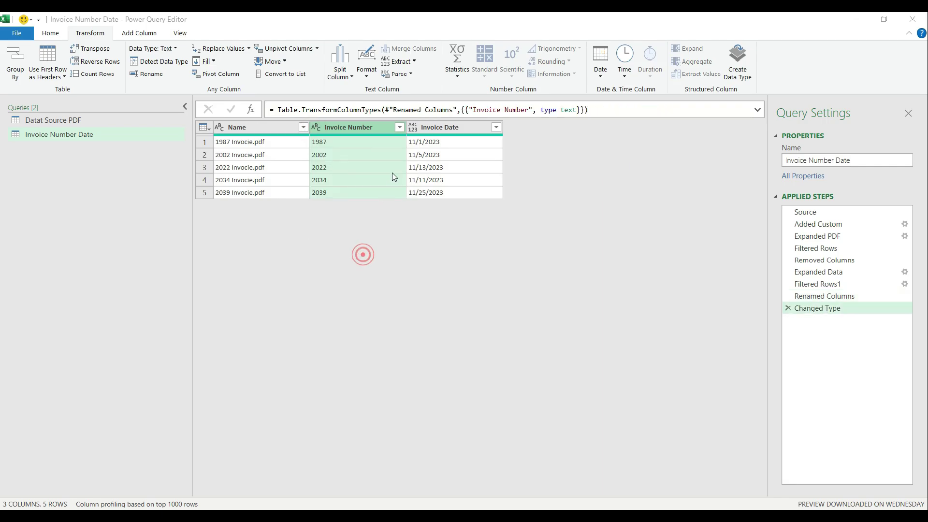
pyautogui.click(415, 126)
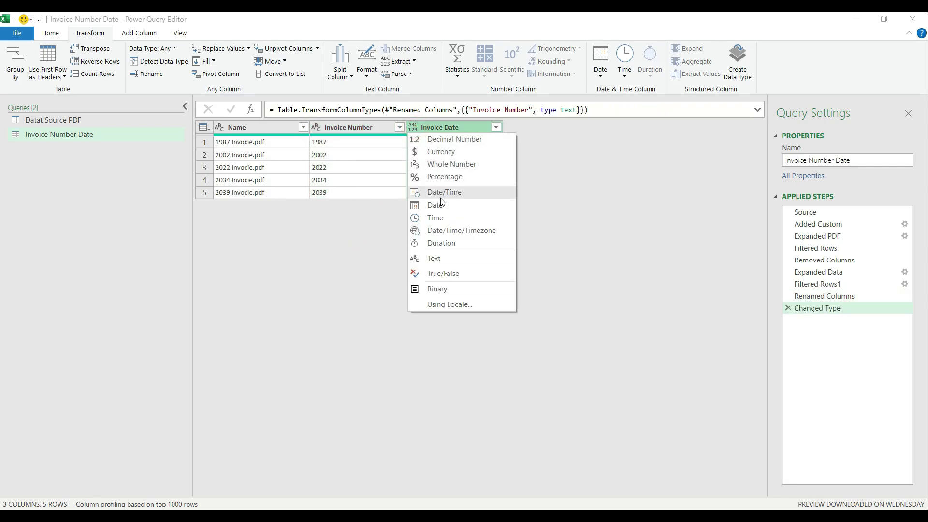
pyautogui.click(439, 202)
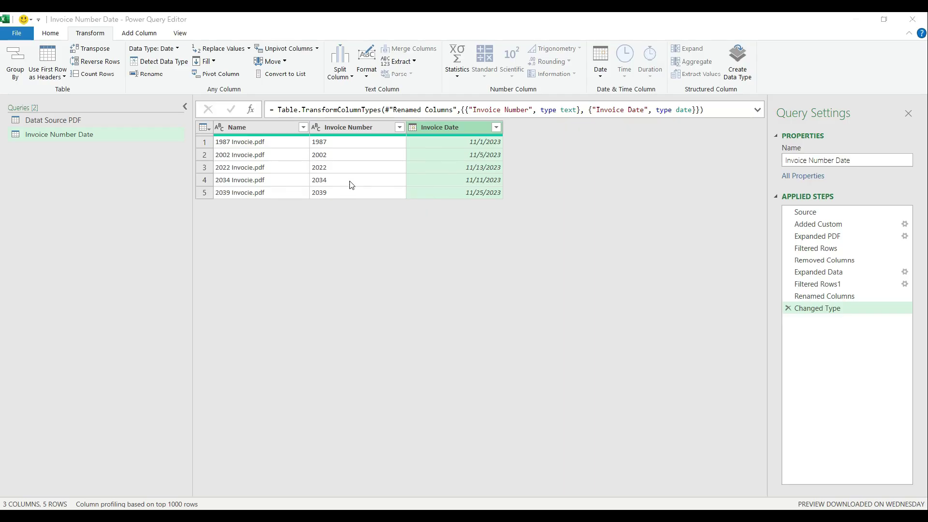
# Create a new query that references the Datat Source PDF query and rename it Sold Items.
pyautogui.click(93, 121)
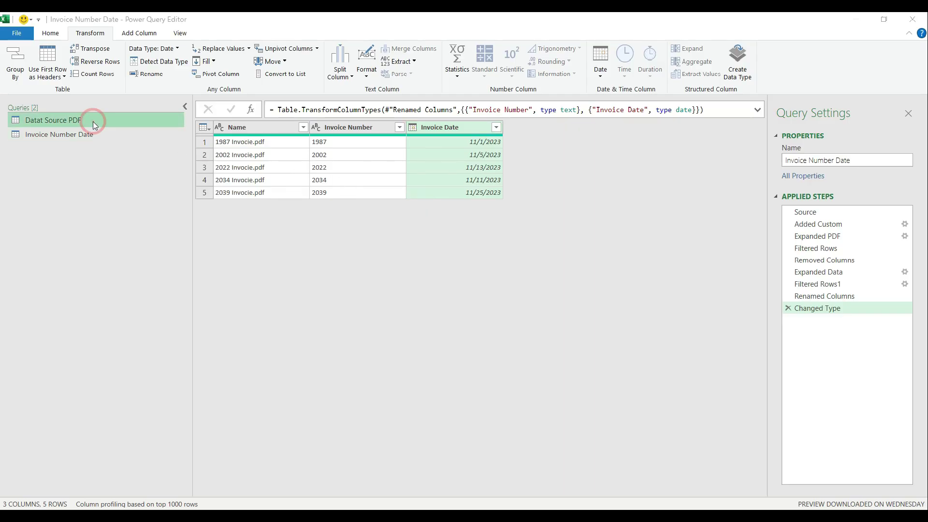
pyautogui.rightClick(87, 122)
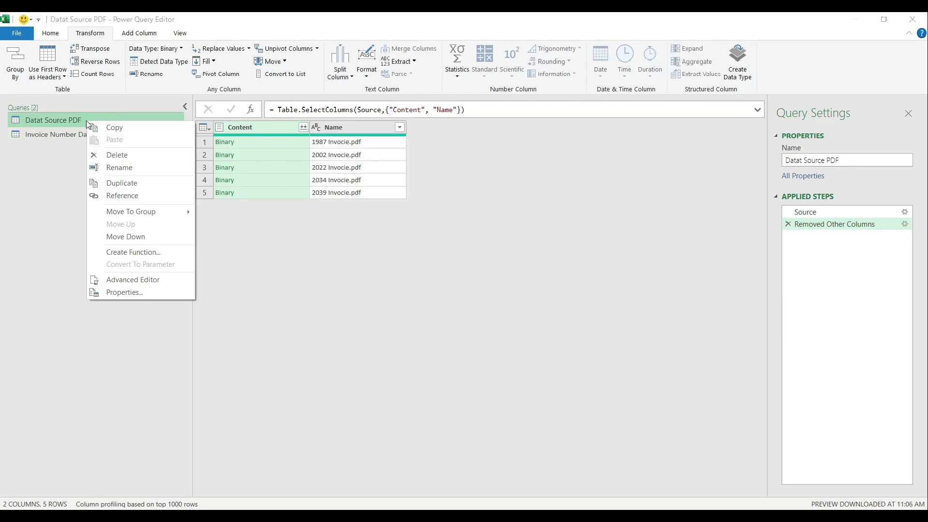
pyautogui.click(125, 196)
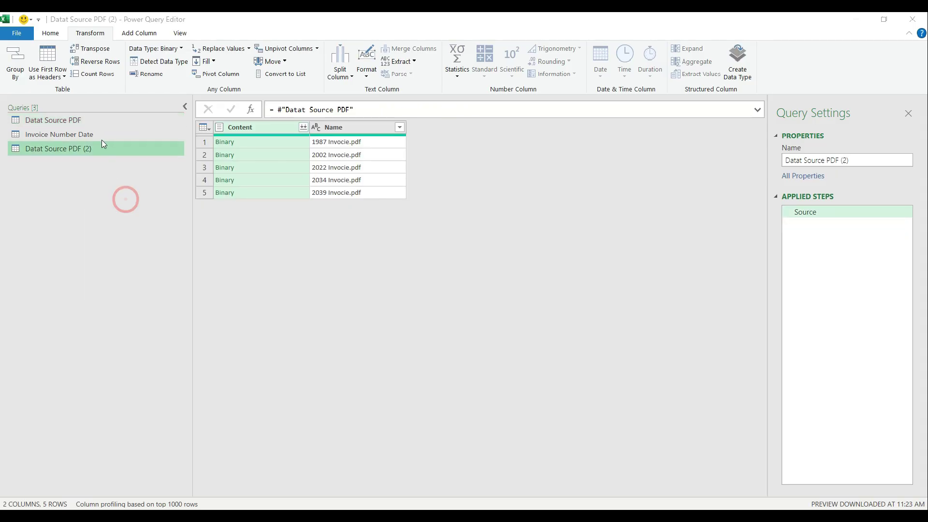
pyautogui.doubleClick(96, 152)
pyautogui.write('So')
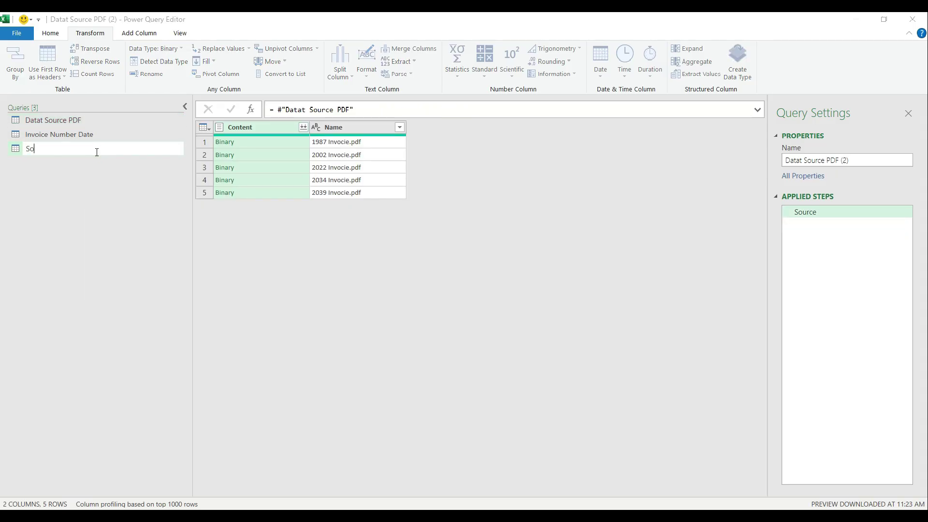
pyautogui.write('ld Items')
pyautogui.press('Return')
# Add a custom column named PDF Content to Sold Items with the formula = Pdf.Tables([Content]).
pyautogui.click(145, 33)
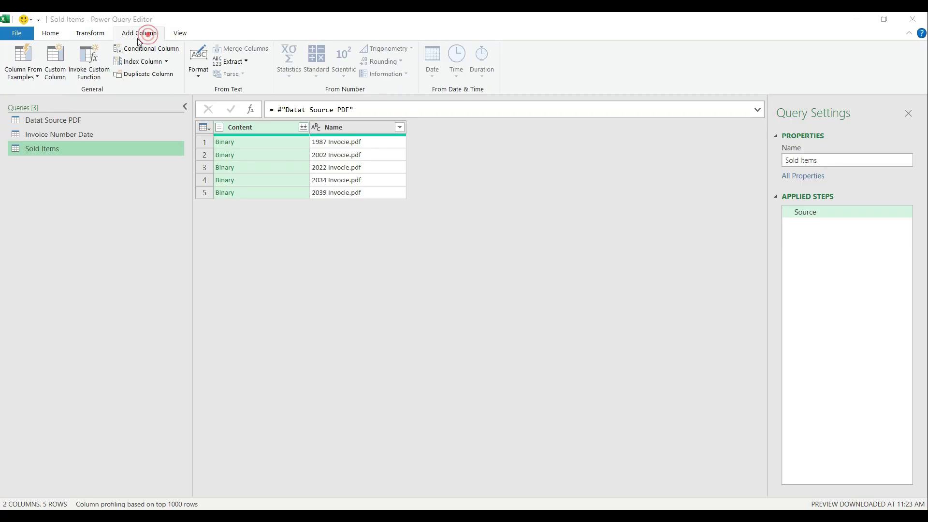
pyautogui.click(58, 67)
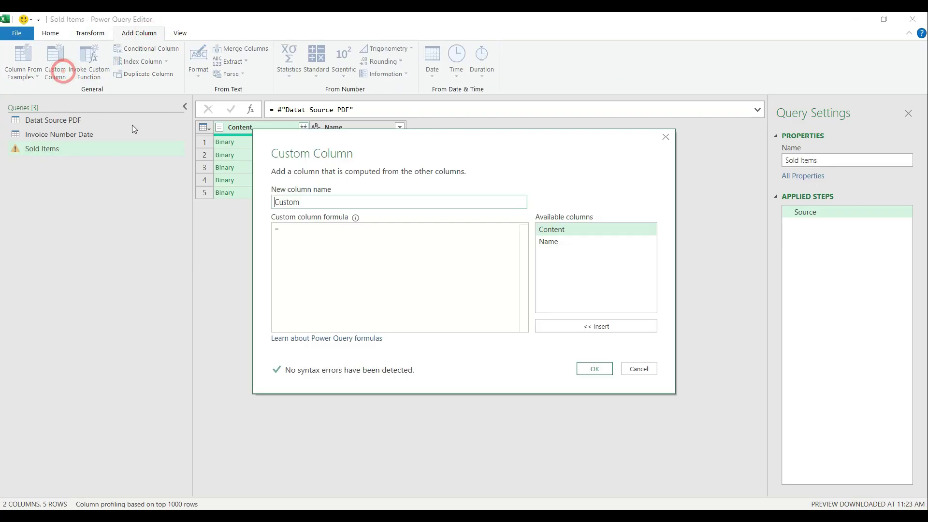
pyautogui.doubleClick(321, 201)
pyautogui.write('PDF Content')
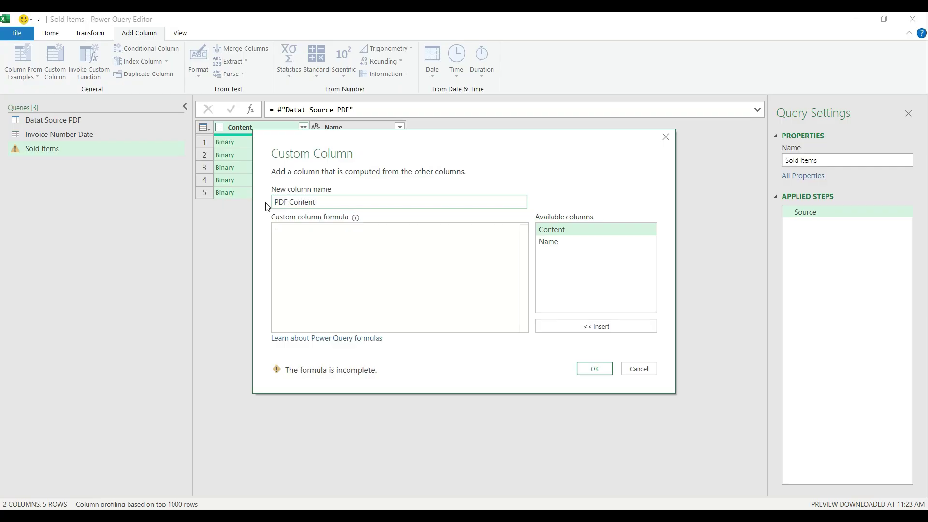
pyautogui.click(296, 230)
pyautogui.write('pdf')
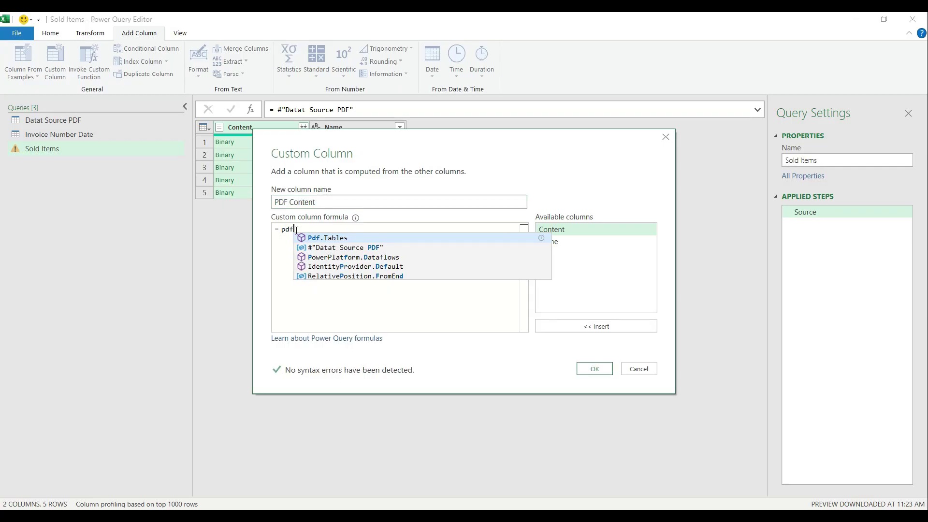
pyautogui.click(307, 238)
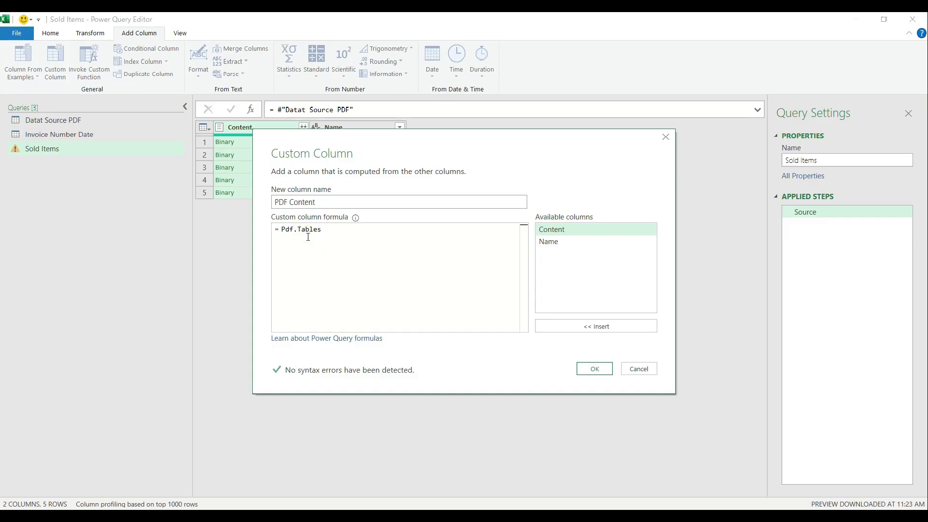
pyautogui.write('(conte')
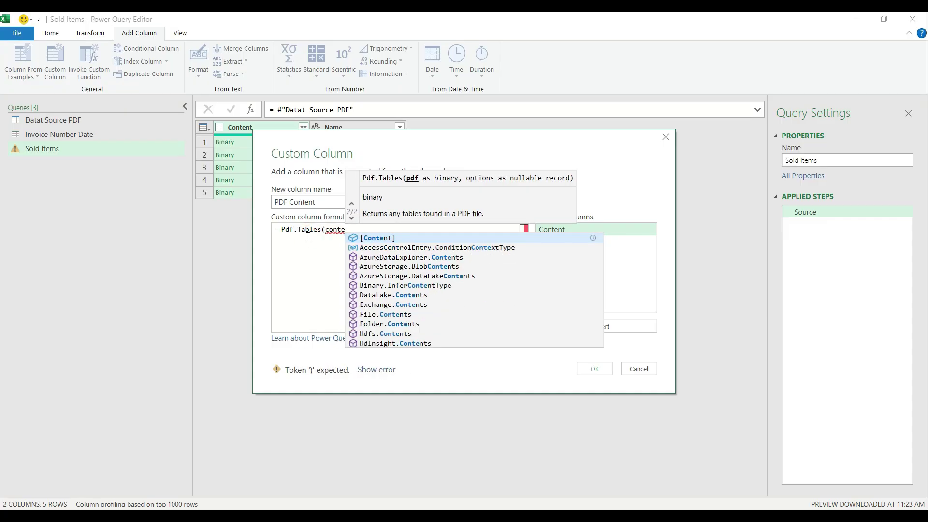
pyautogui.click(379, 238)
pyautogui.write(')')
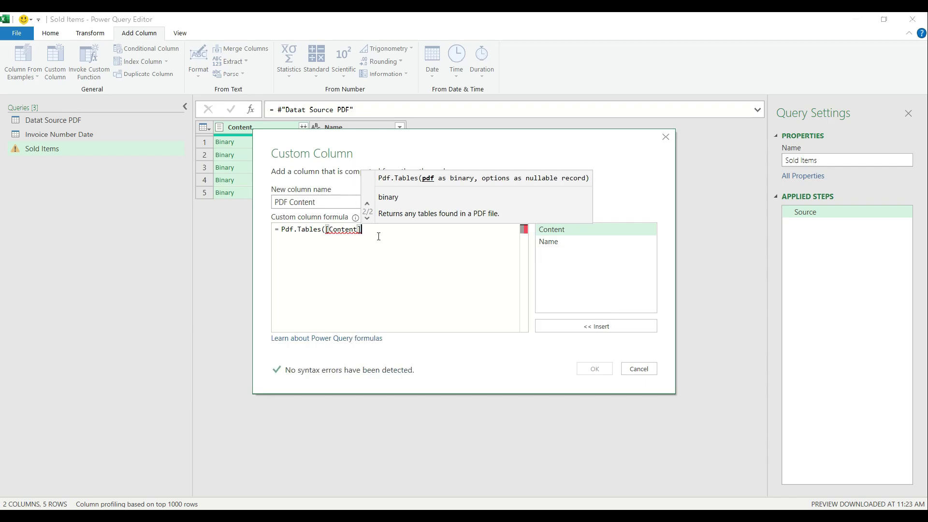
pyautogui.click(595, 368)
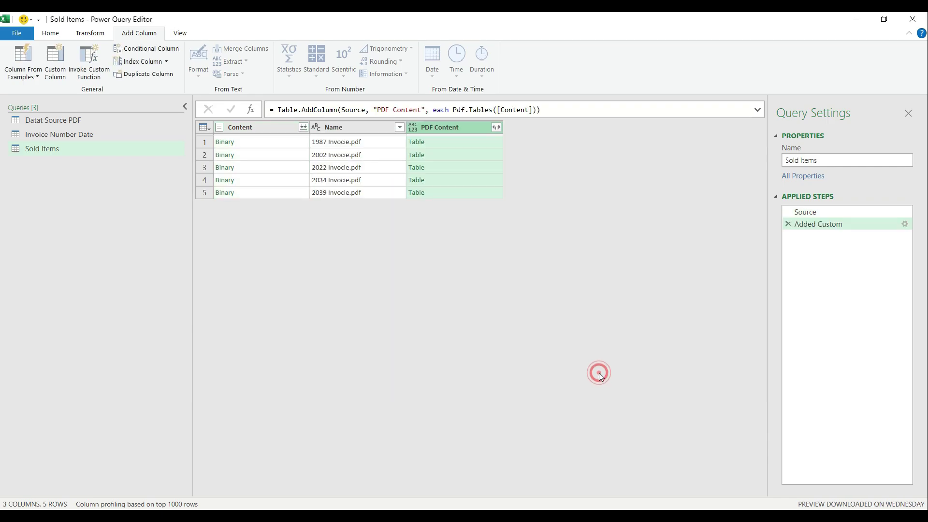
# Expand the PDF Content column into only its Id, Kind and Data fields.
pyautogui.click(497, 128)
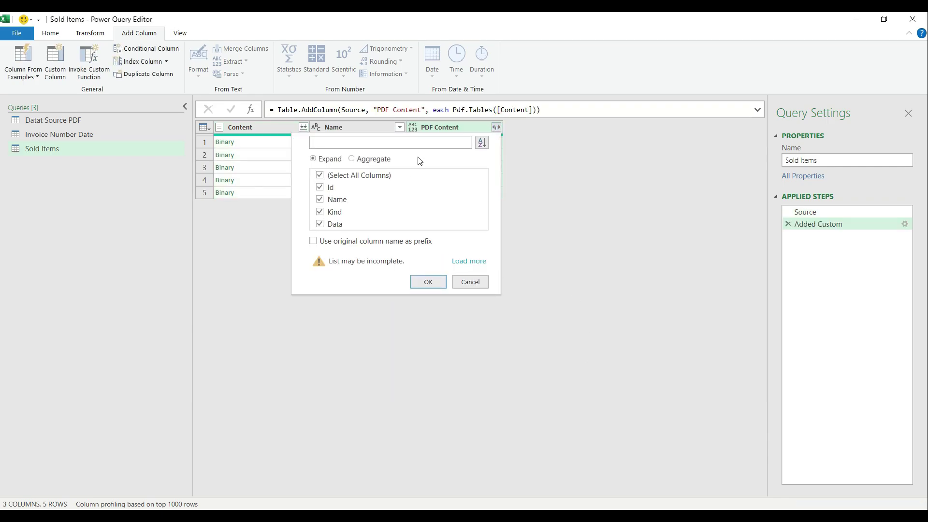
pyautogui.click(347, 175)
pyautogui.click(328, 188)
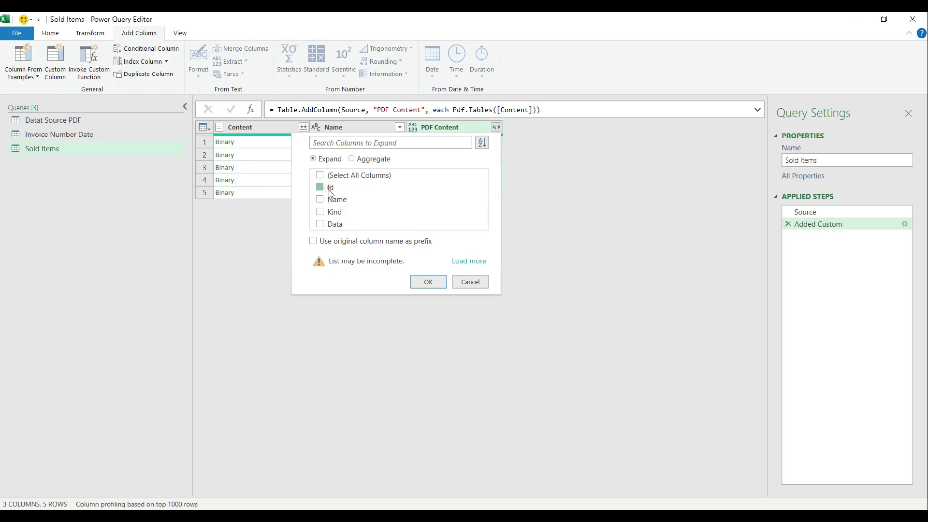
pyautogui.click(340, 216)
pyautogui.click(333, 224)
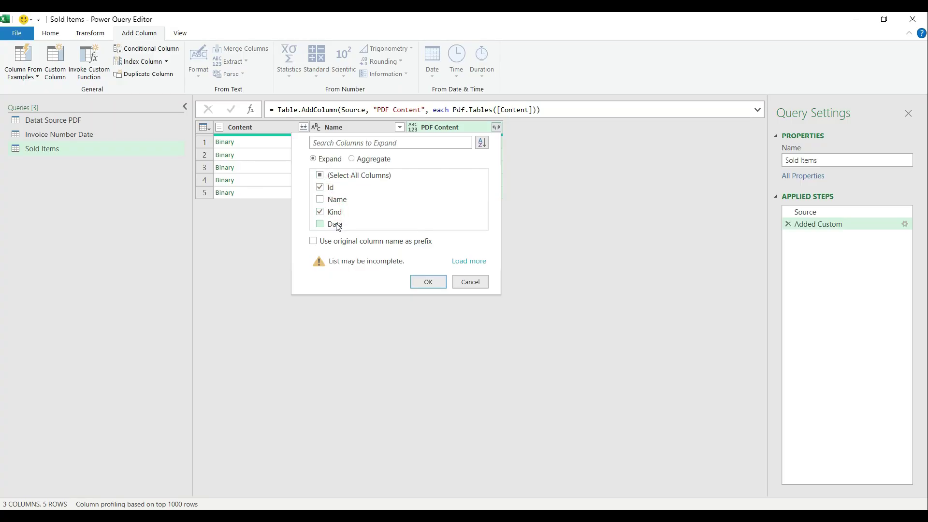
pyautogui.click(428, 283)
# Filter the Id column to Table002 only and preview the table contents of the 1987 invoice.
pyautogui.click(496, 127)
pyautogui.click(360, 252)
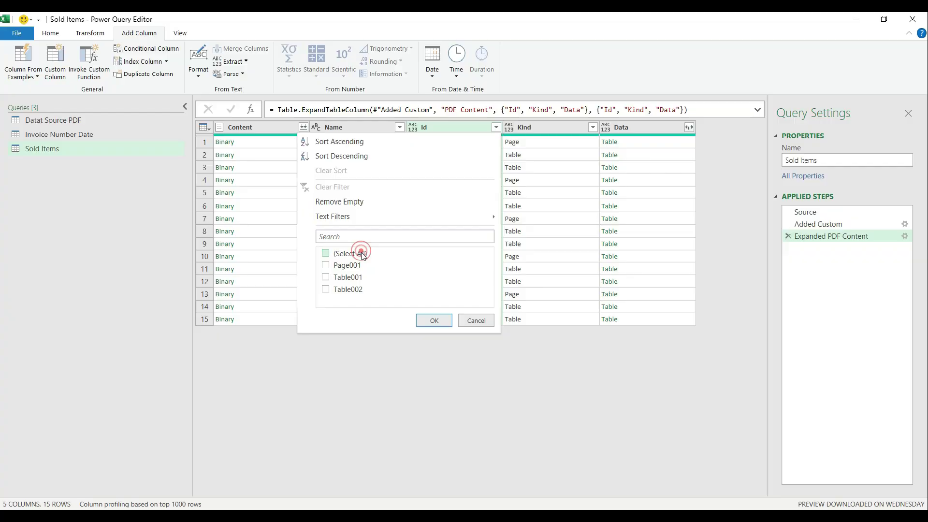
pyautogui.click(354, 288)
pyautogui.click(434, 321)
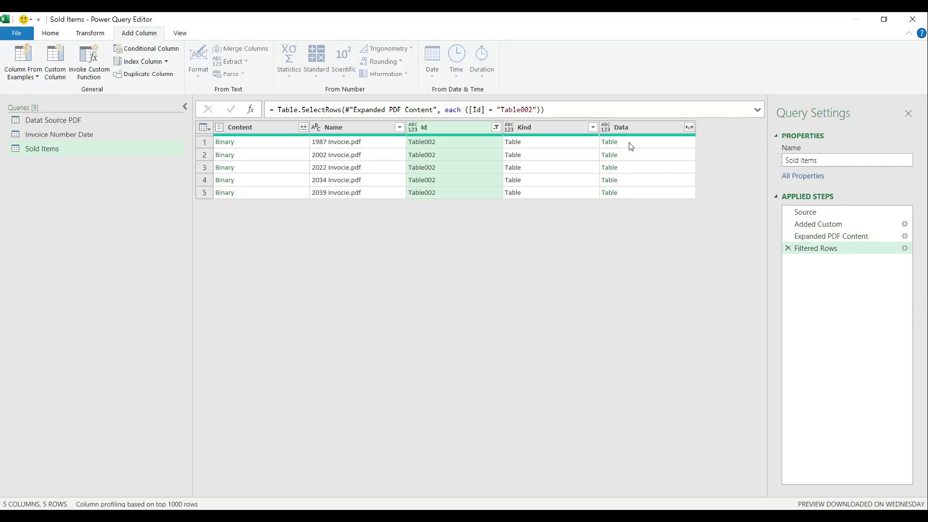
pyautogui.click(628, 142)
pyautogui.scroll(-2, 389, 408)
pyautogui.scroll(2, 388, 408)
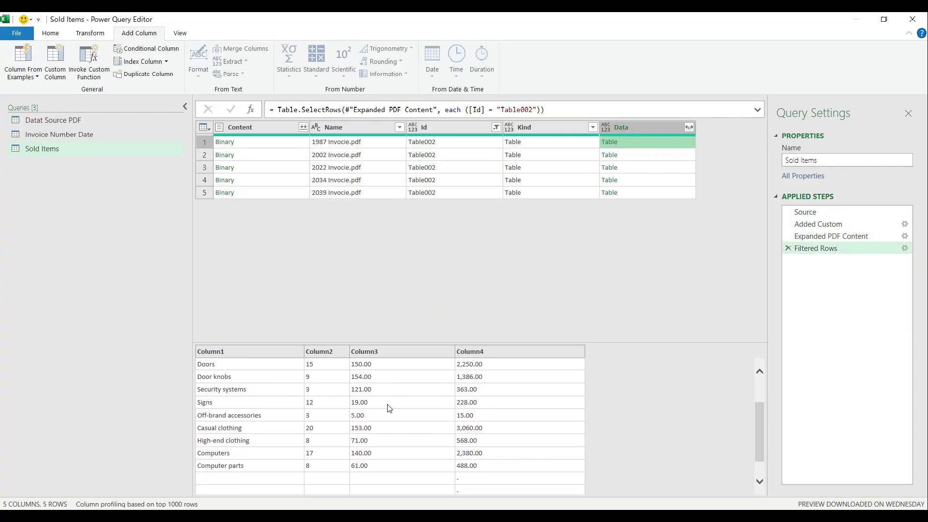
# Remove the Content, Id and Kind columns from the Sold Items query.
pyautogui.click(281, 130)
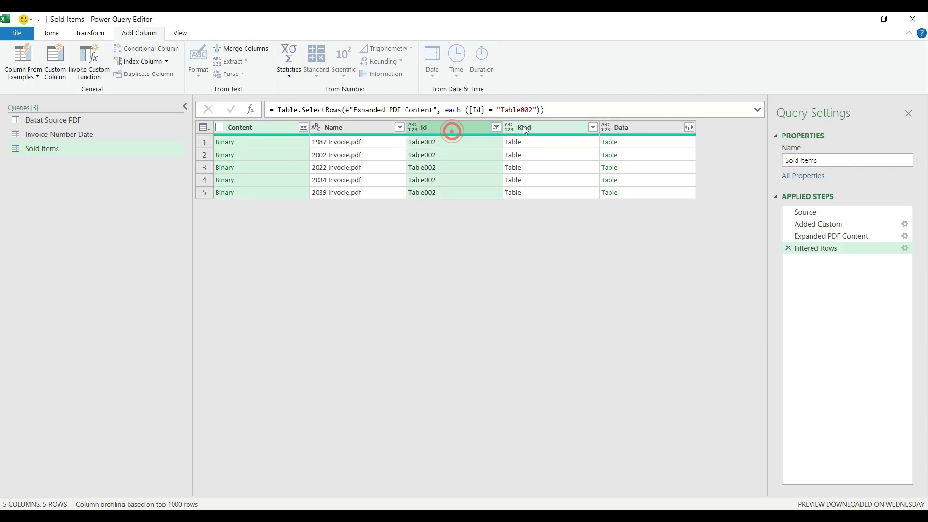
pyautogui.keyDown('ctrl'); pyautogui.click(523, 127); pyautogui.keyUp('ctrl')
pyautogui.rightClick(525, 128)
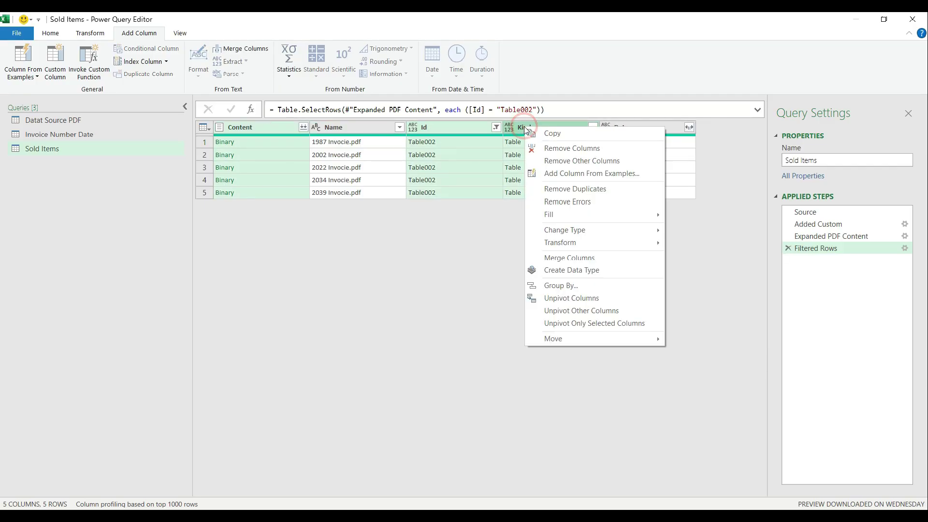
pyautogui.click(542, 148)
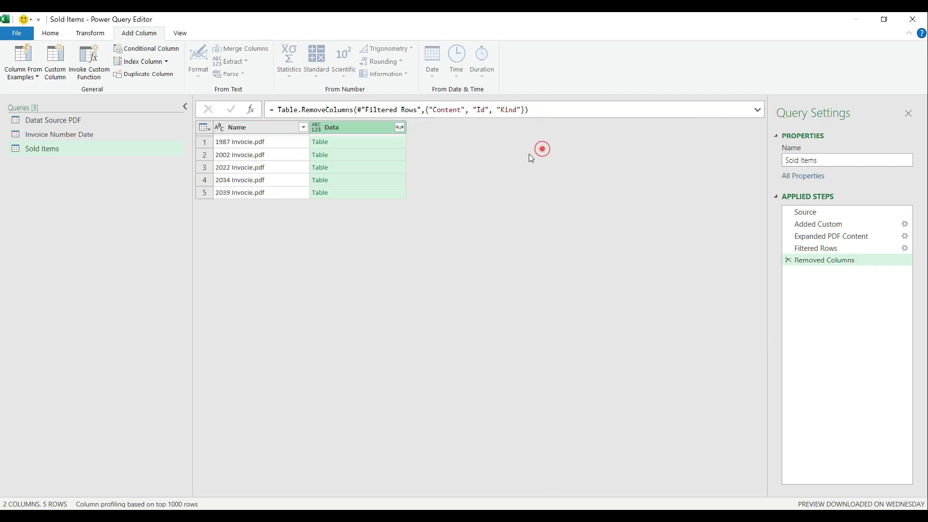
# Preview the first invoice's table and expand the Data column into Column1 through Column5.
pyautogui.click(356, 142)
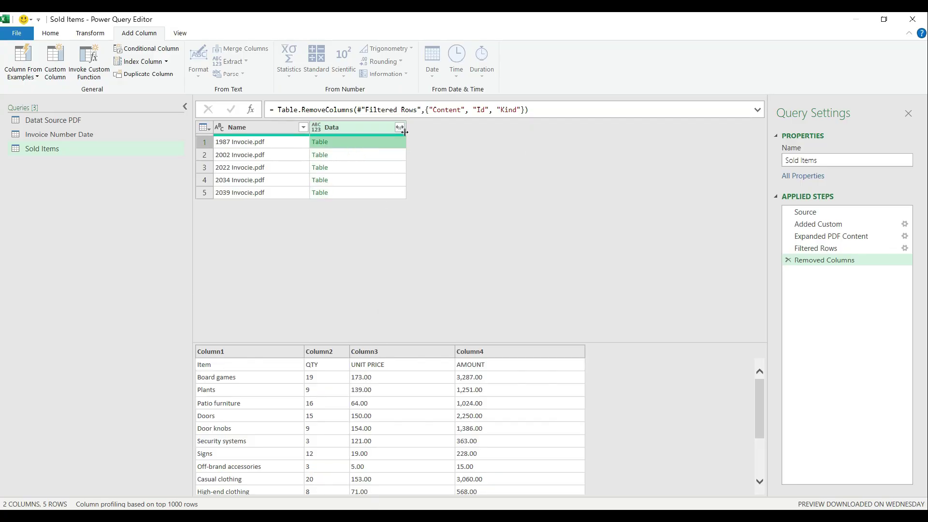
pyautogui.click(399, 127)
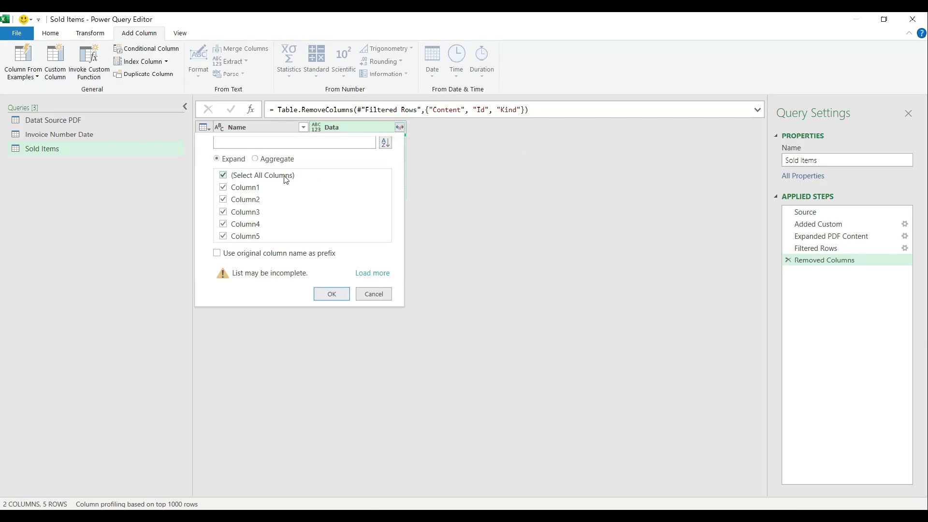
pyautogui.click(330, 295)
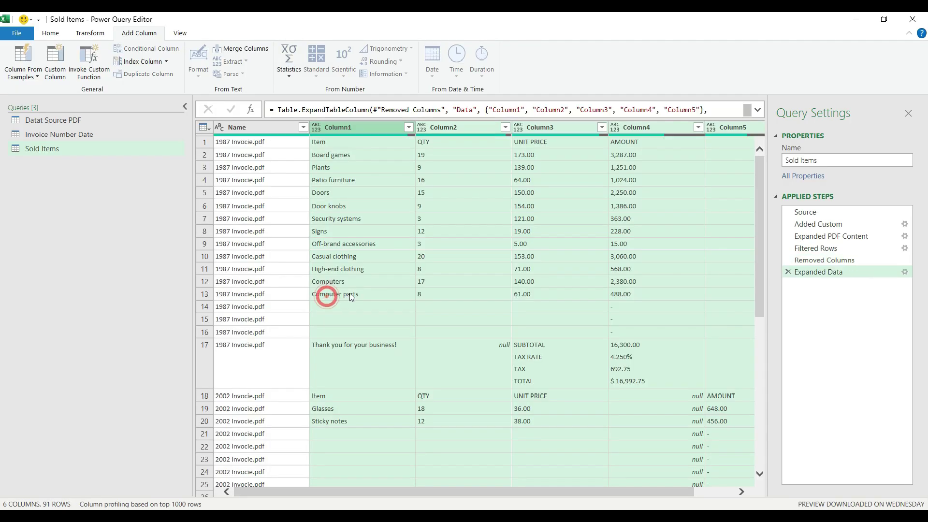
# Filter Column1 to exclude the null, blank, Item and "Thank you for your business!" rows.
pyautogui.moveTo(445, 491)
pyautogui.mouseDown()
pyautogui.moveTo(518, 497)
pyautogui.moveTo(441, 490)
pyautogui.mouseUp()
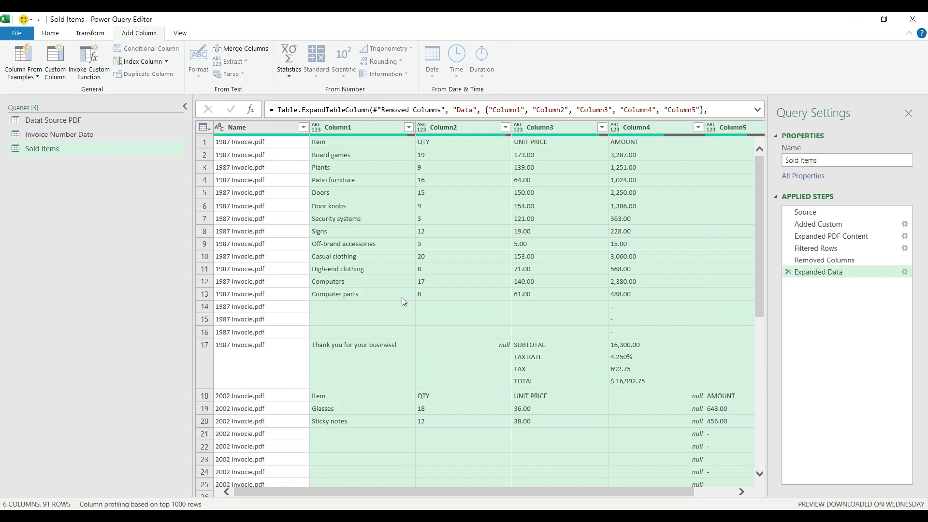
pyautogui.scroll(-5, 401, 297)
pyautogui.scroll(5, 390, 299)
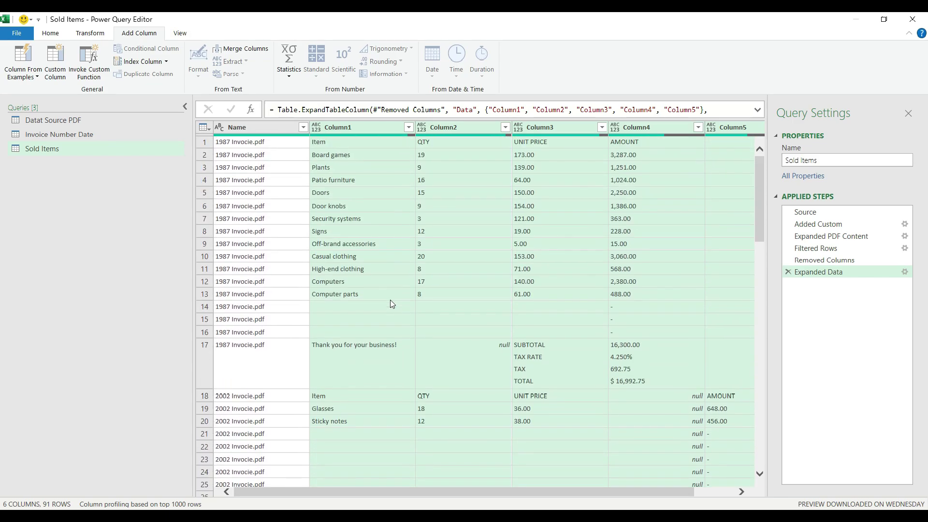
pyautogui.click(409, 128)
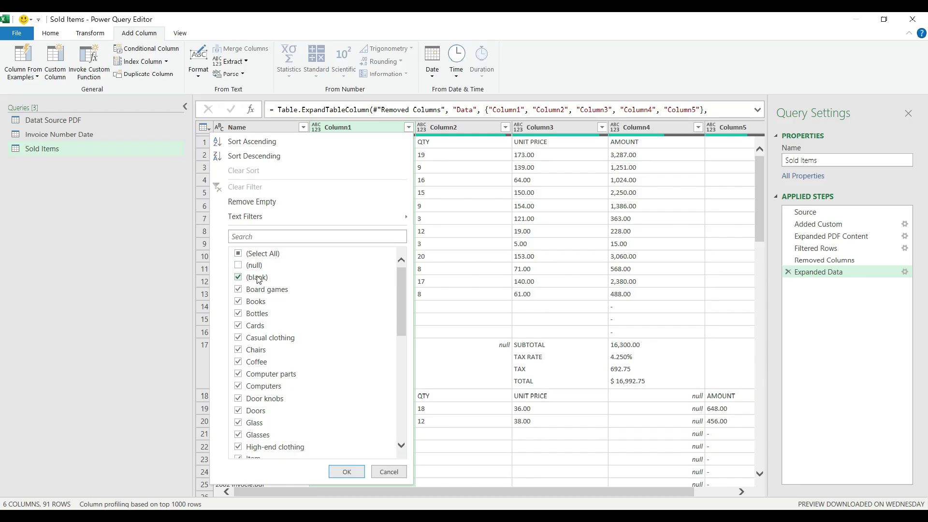
pyautogui.scroll(-2, 274, 305)
pyautogui.scroll(-3, 274, 305)
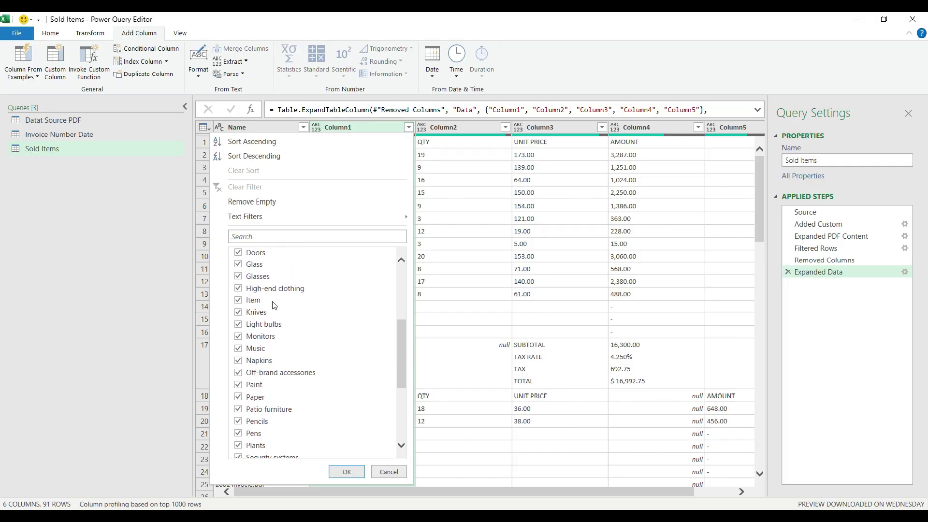
pyautogui.scroll(-4, 274, 305)
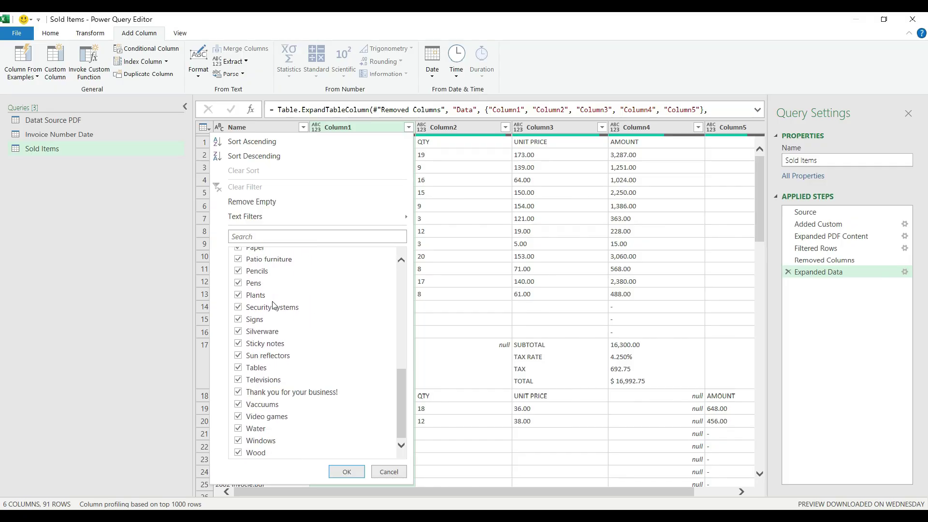
pyautogui.click(239, 393)
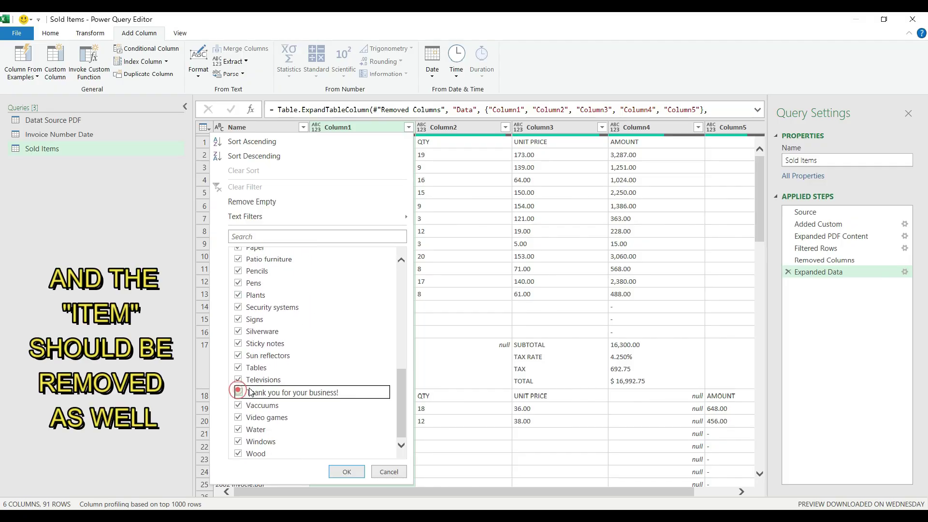
pyautogui.click(354, 470)
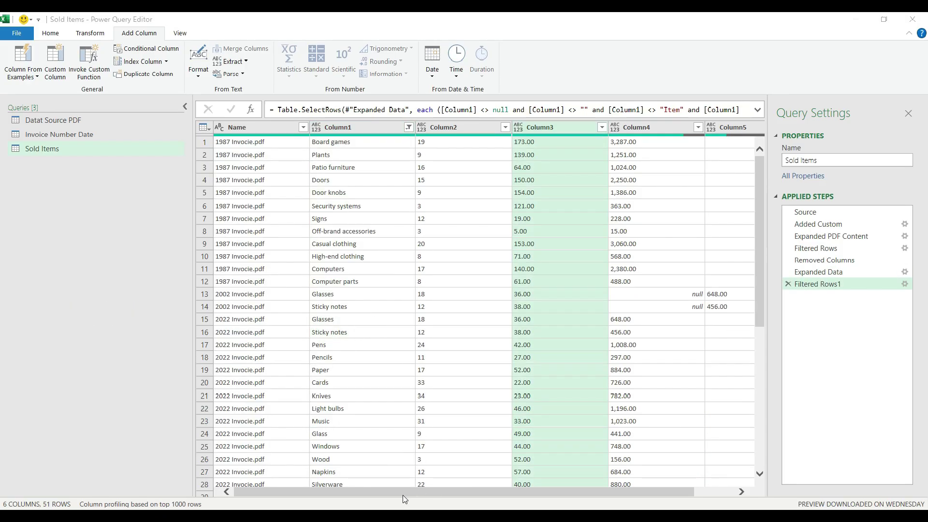
# Examine how the amounts are spread over Column4 and Column5 for the 1987 and 2002 invoices.
pyautogui.moveTo(402, 495); pyautogui.dragTo(550, 497)
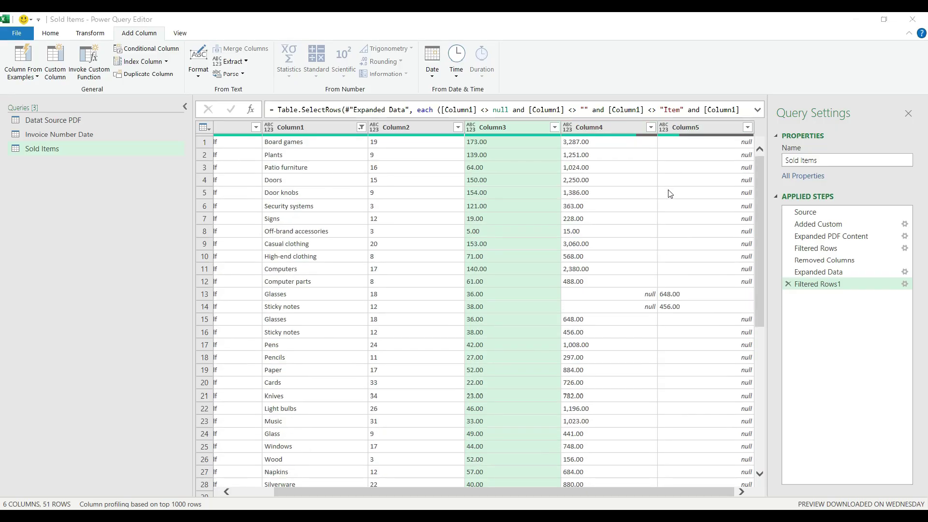
pyautogui.hscroll(-2, 556, 491)
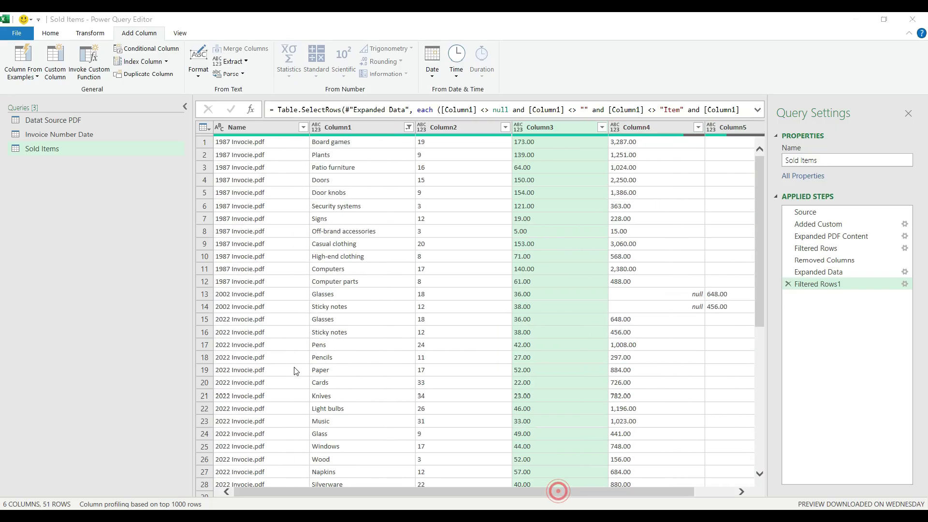
pyautogui.click(263, 245)
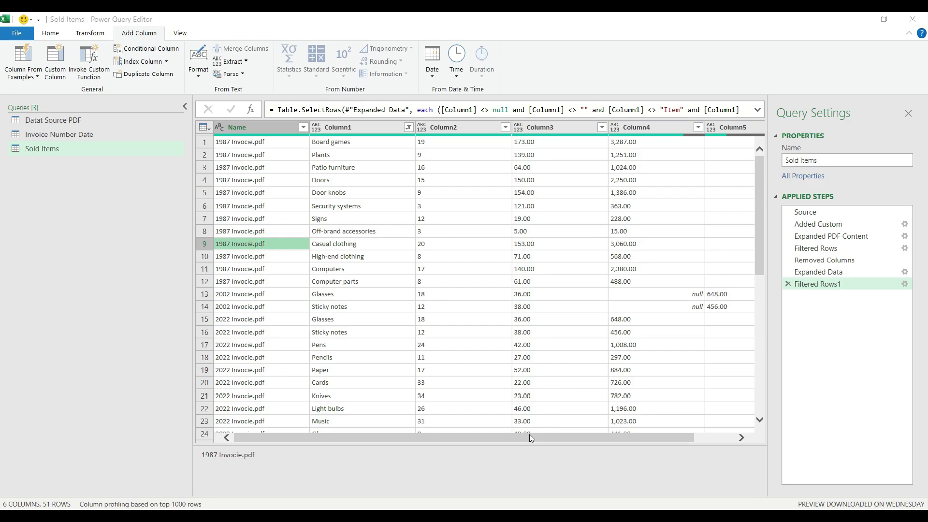
pyautogui.click(278, 307)
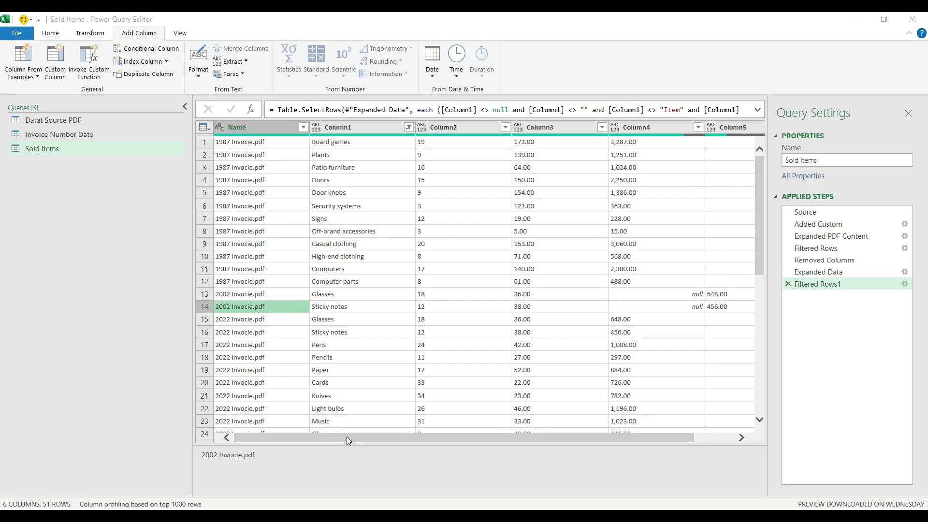
# Add a custom column named Amount with the formula if [Column4] = null then [Column5] else [Column4].
pyautogui.moveTo(346, 436); pyautogui.dragTo(503, 439)
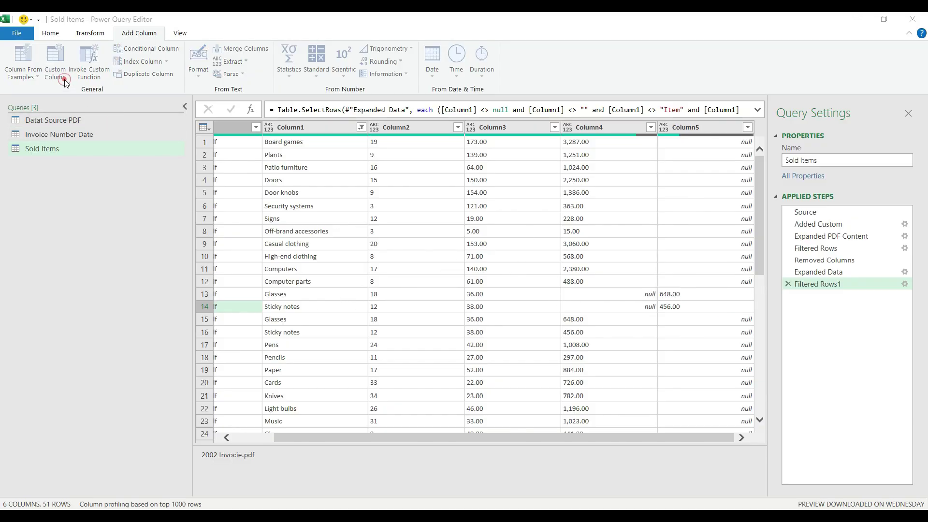
pyautogui.click(55, 63)
pyautogui.write('Amount')
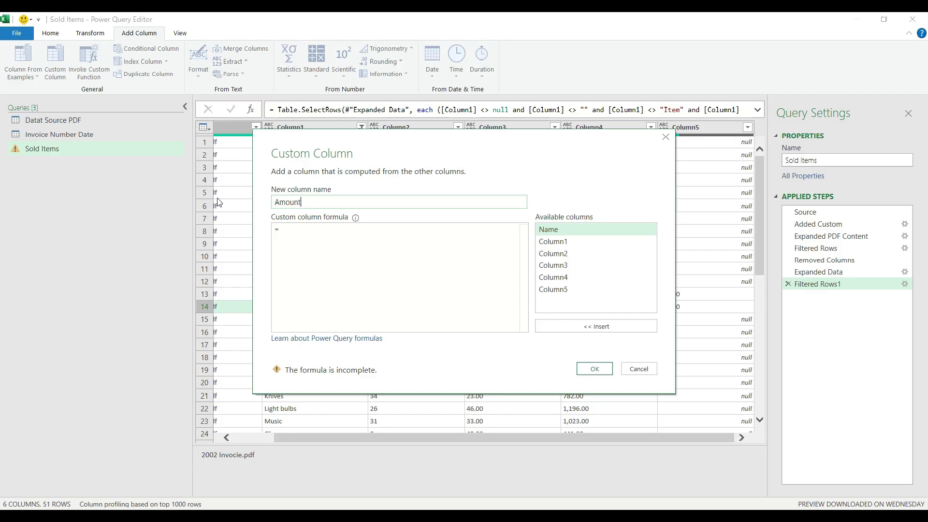
pyautogui.click(300, 234)
pyautogui.write('if ')
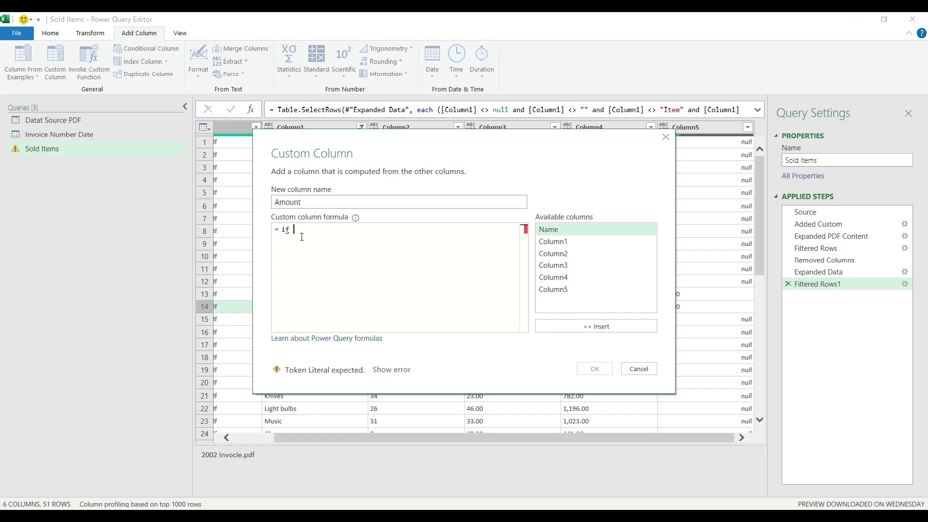
pyautogui.write('[')
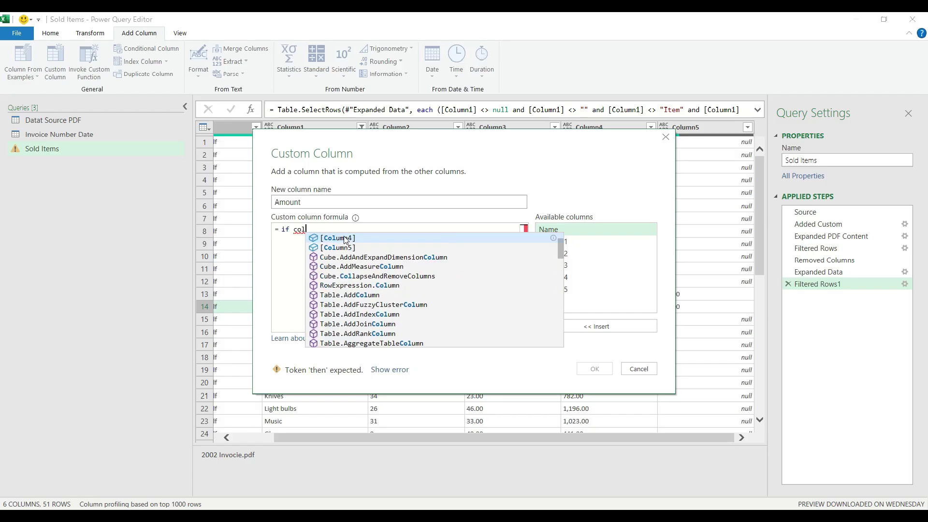
pyautogui.click(344, 236)
pyautogui.write('= null')
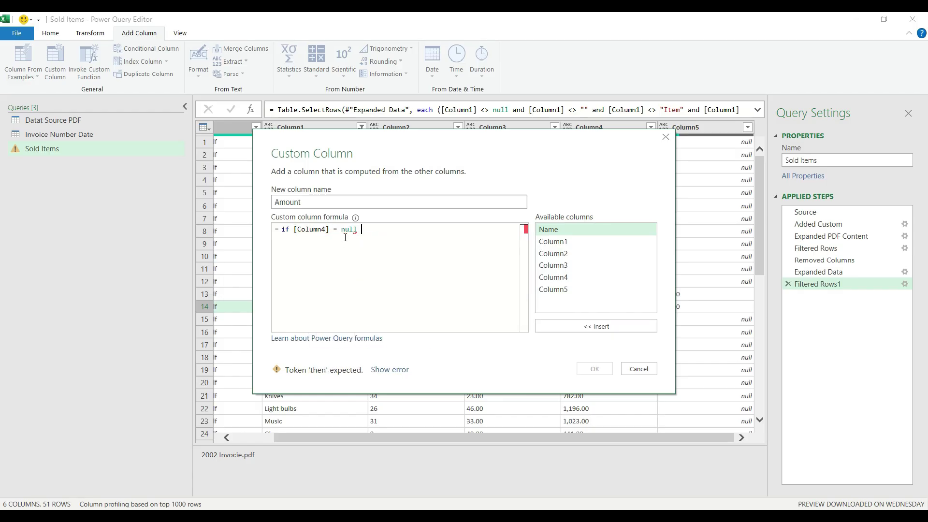
pyautogui.write(' then')
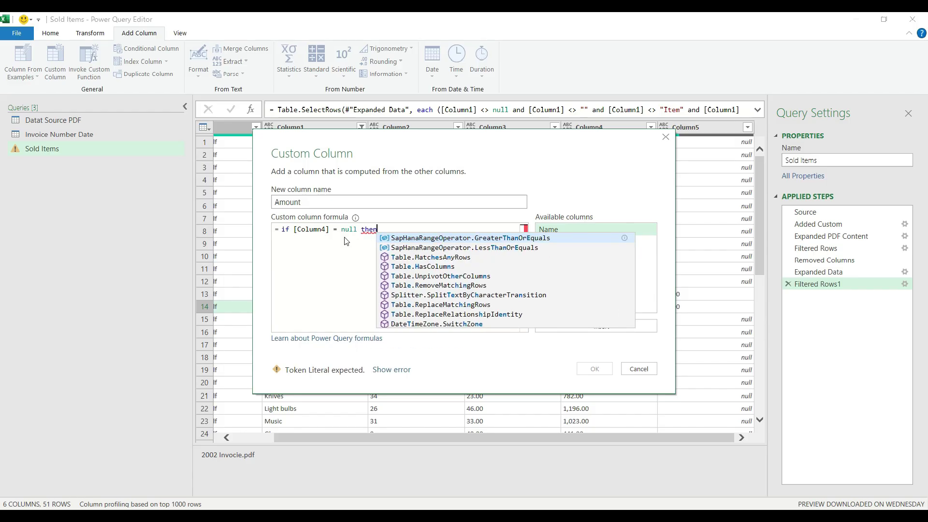
pyautogui.write(' colum5')
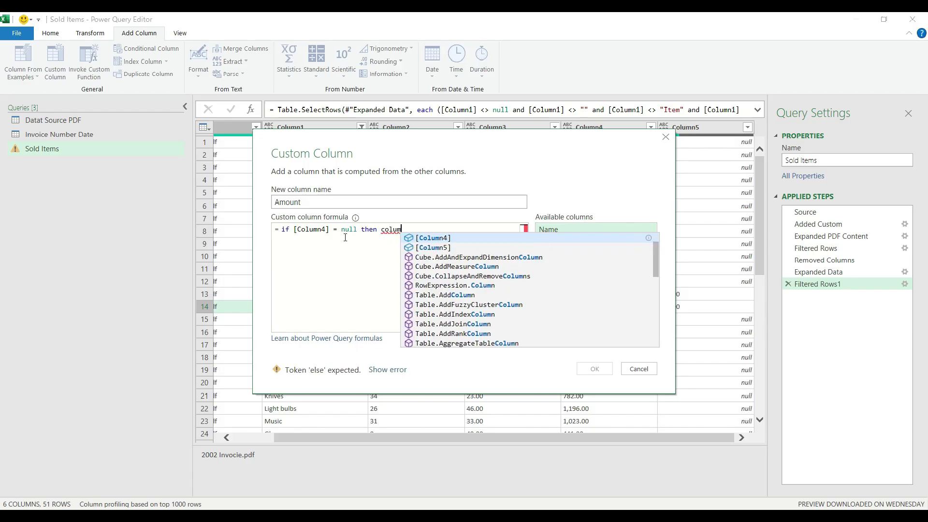
pyautogui.click(451, 237)
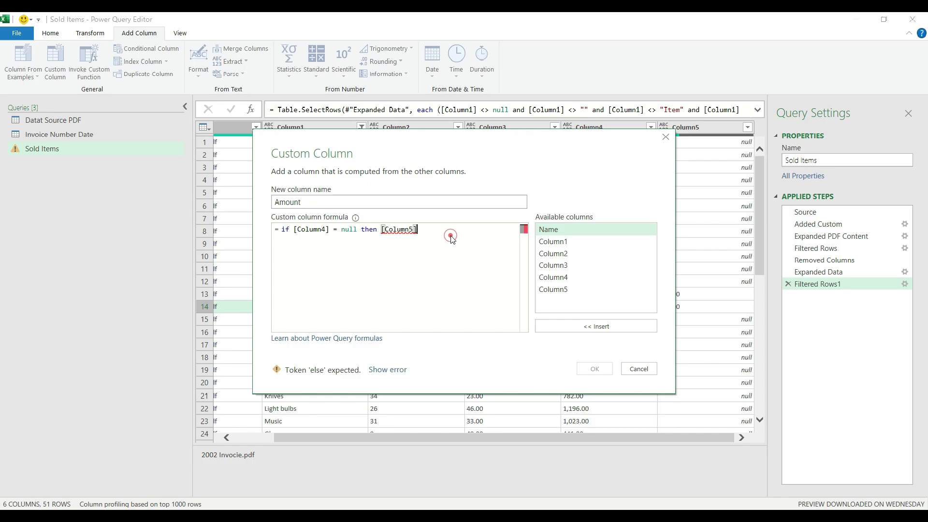
pyautogui.write('else')
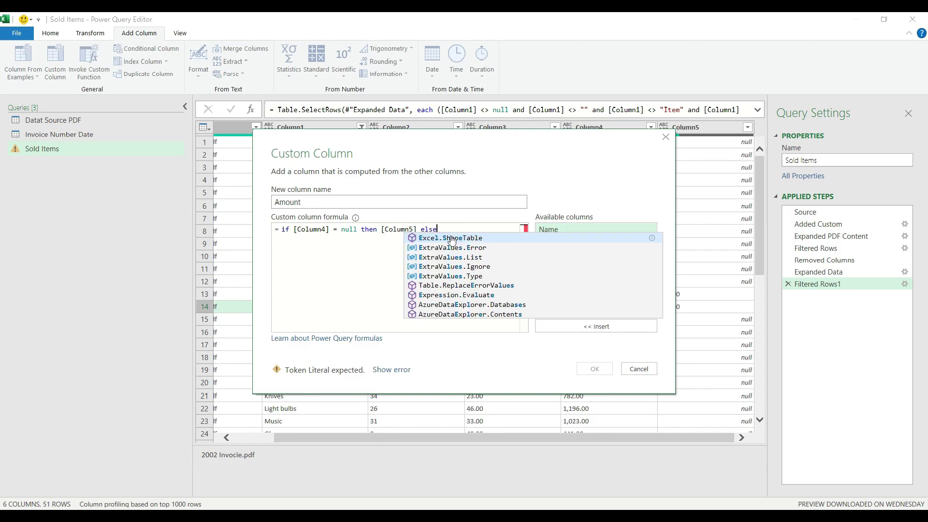
pyautogui.write(' coumn')
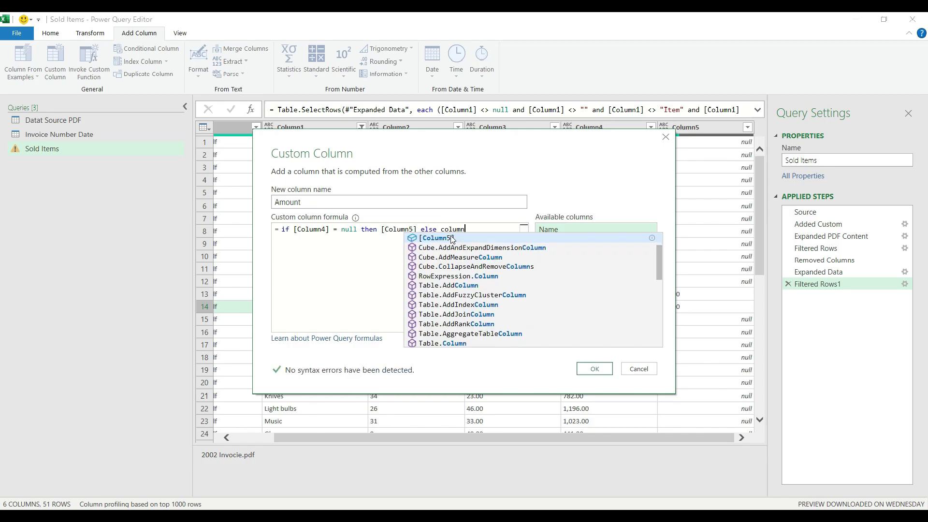
pyautogui.write('4')
pyautogui.click(444, 238)
pyautogui.click(586, 369)
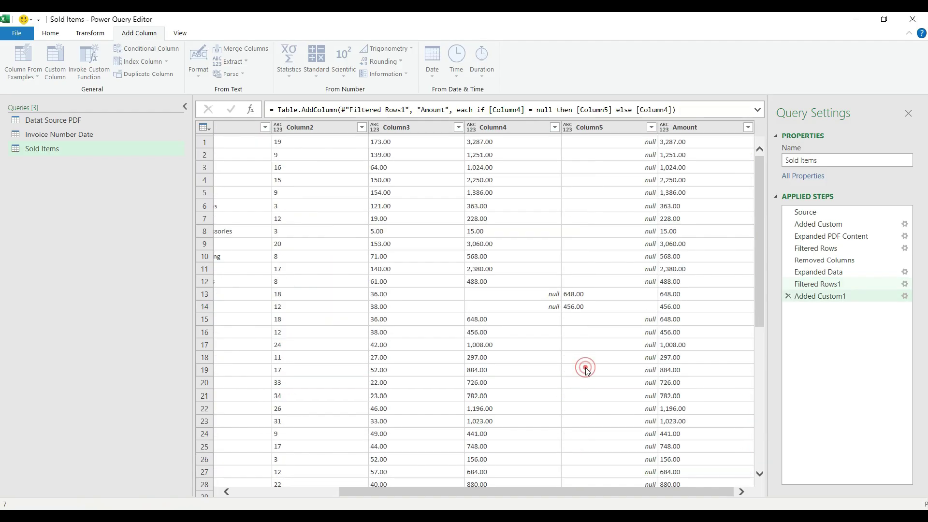
# Check the Amount values against the source columns and remove Column4 and Column5 from the Sold Items query.
pyautogui.scroll(-7, 627, 240)
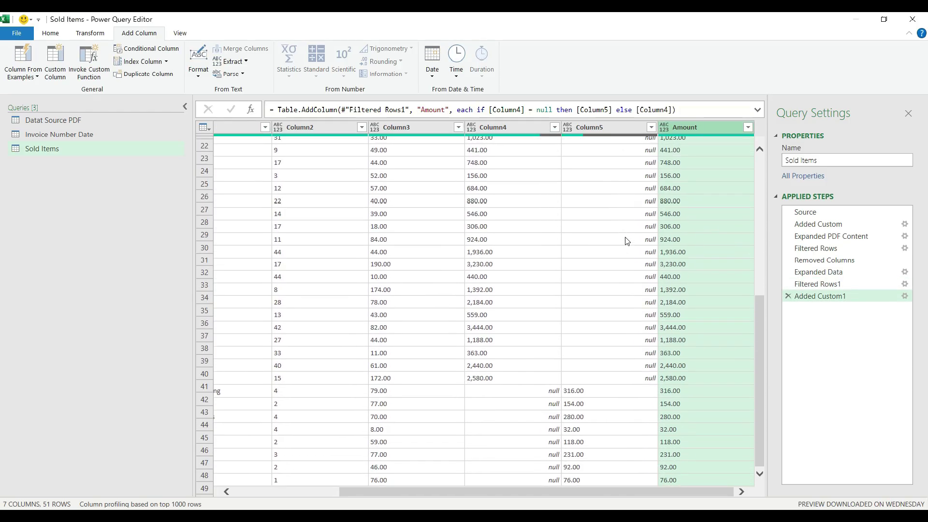
pyautogui.scroll(7, 626, 240)
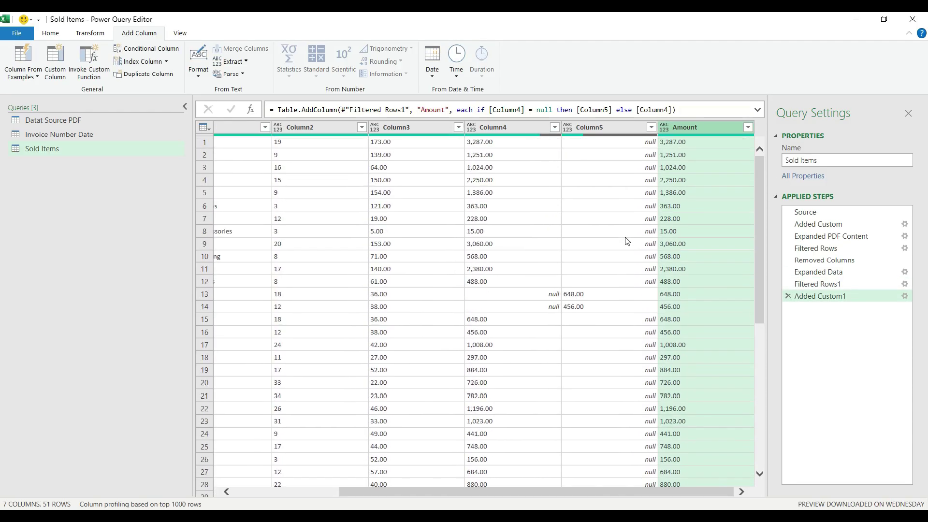
pyautogui.click(519, 127)
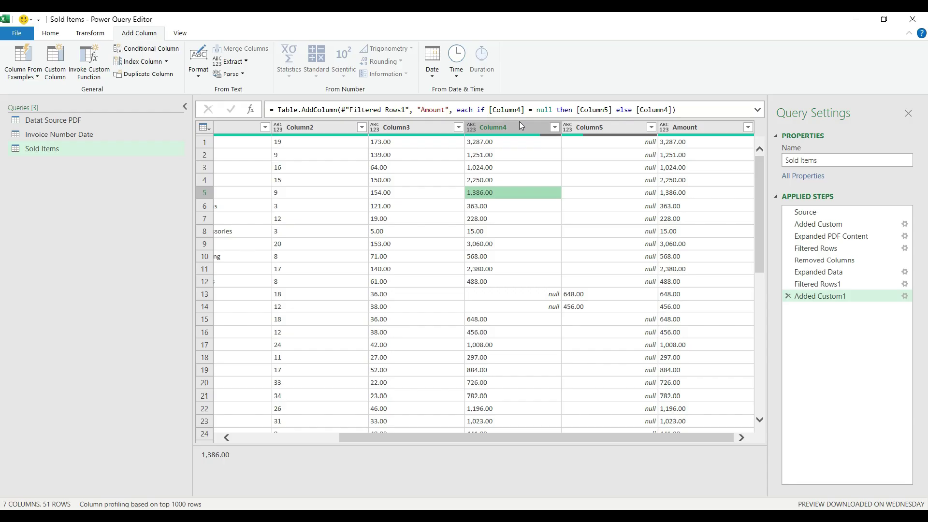
pyautogui.keyDown('ctrl'); pyautogui.click(594, 133); pyautogui.keyUp('ctrl')
pyautogui.rightClick(594, 132)
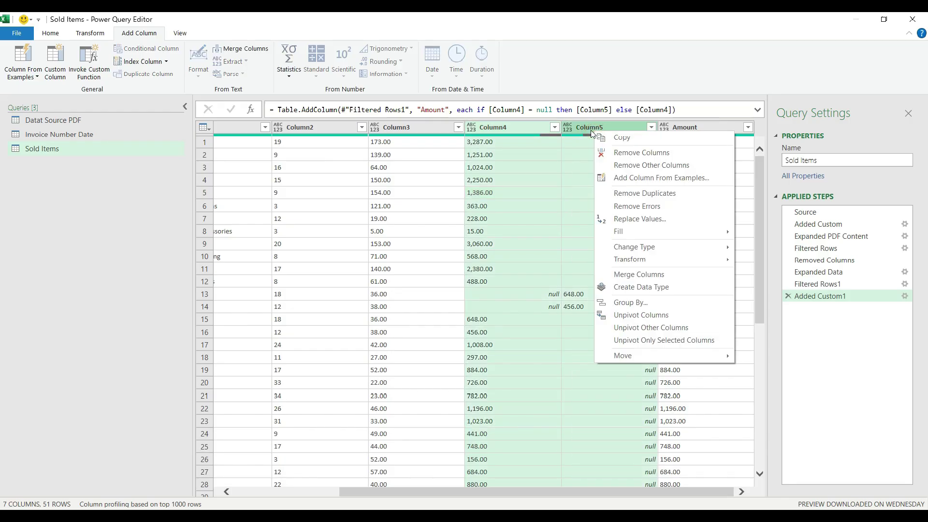
pyautogui.click(605, 153)
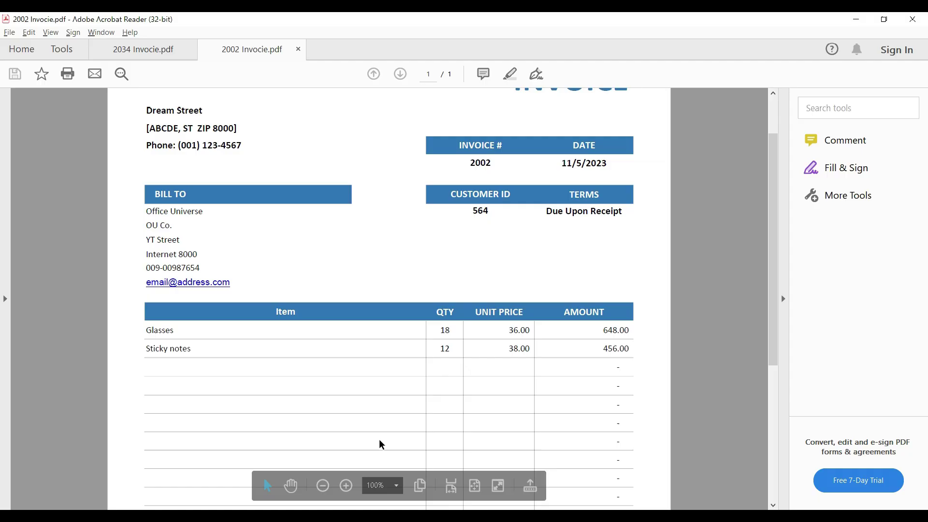
# Return to the Power Query Editor and set Column1 to Text, Column2 to Whole Number, and Column3 and Amount to Currency.
pyautogui.hotkey('alt', 'Tab')
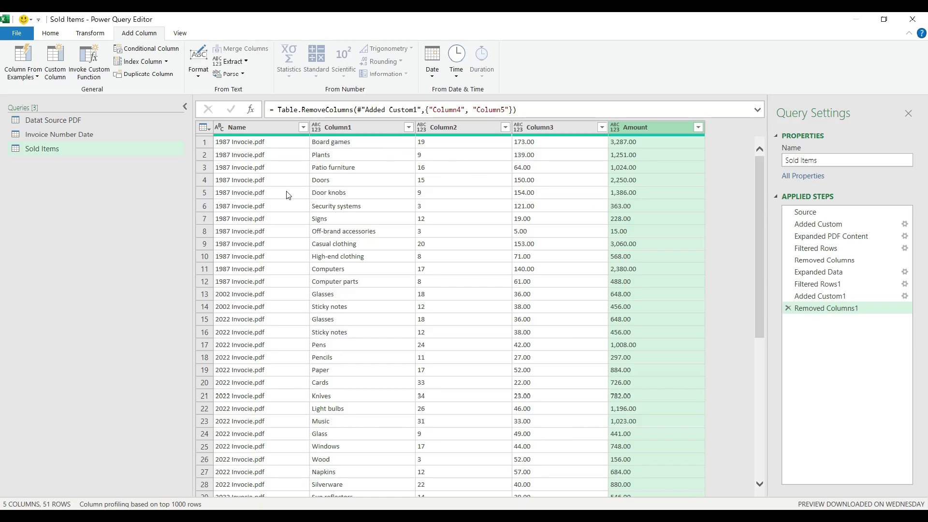
pyautogui.click(372, 126)
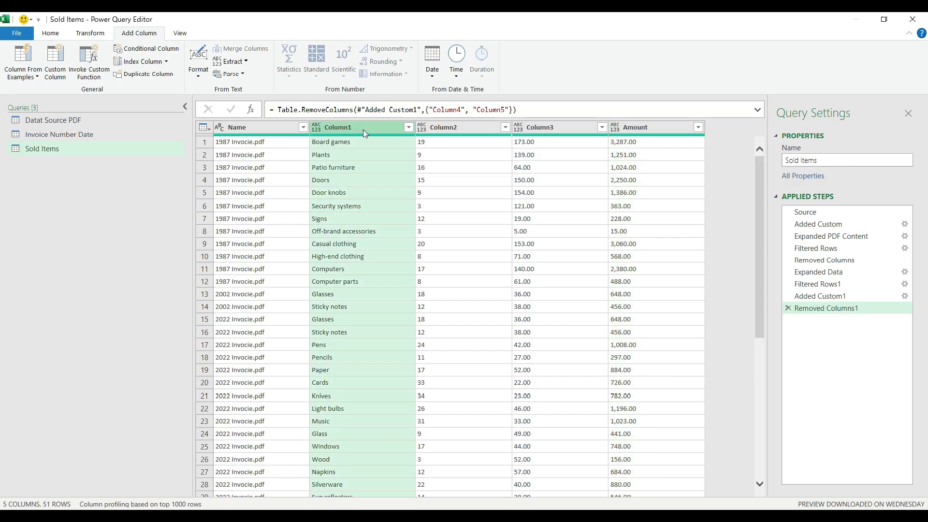
pyautogui.click(316, 127)
pyautogui.click(338, 257)
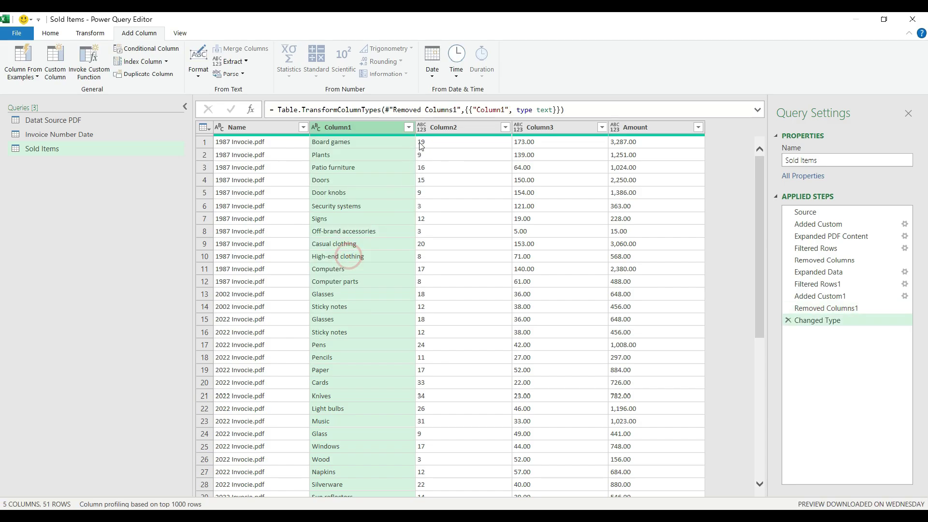
pyautogui.click(421, 127)
pyautogui.click(421, 127)
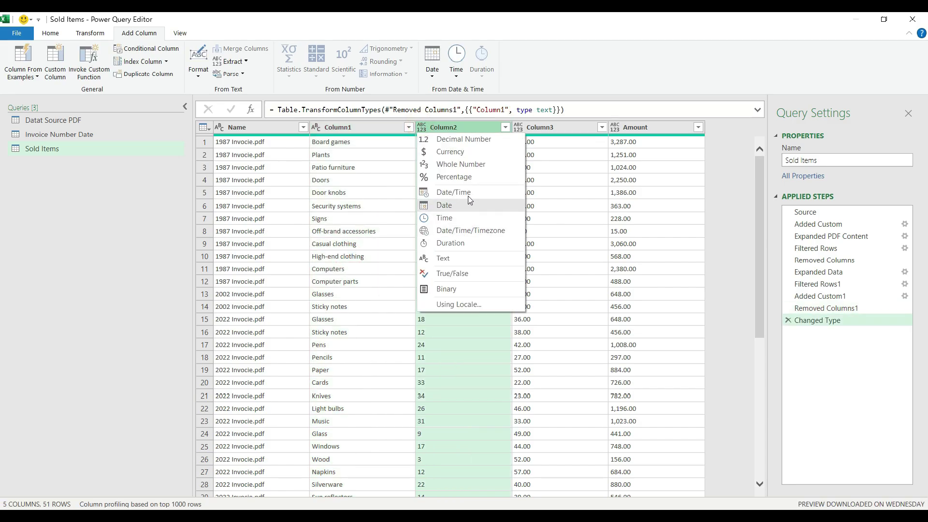
pyautogui.click(482, 164)
pyautogui.click(519, 127)
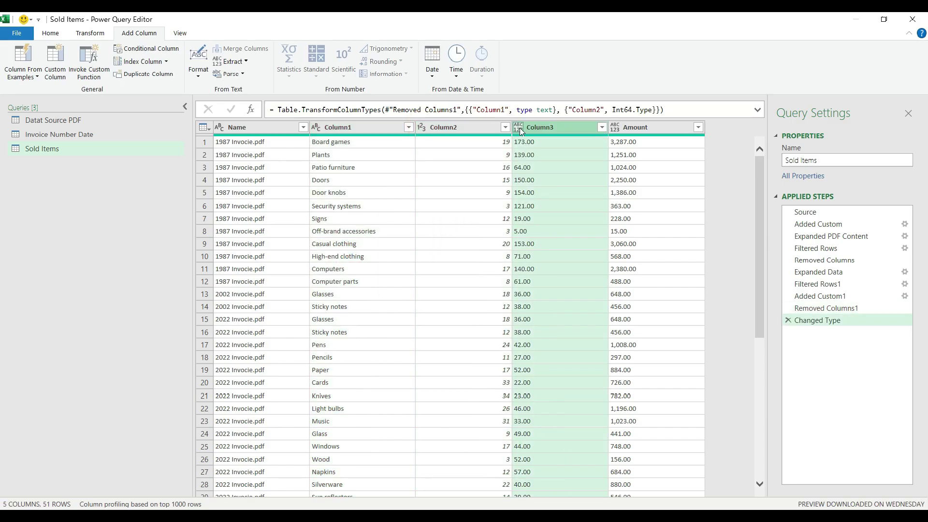
pyautogui.click(537, 152)
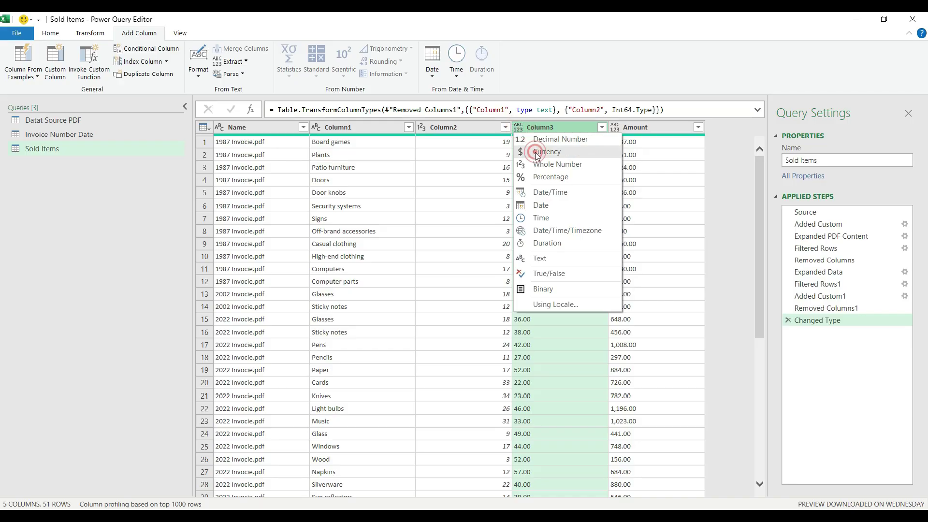
pyautogui.click(614, 128)
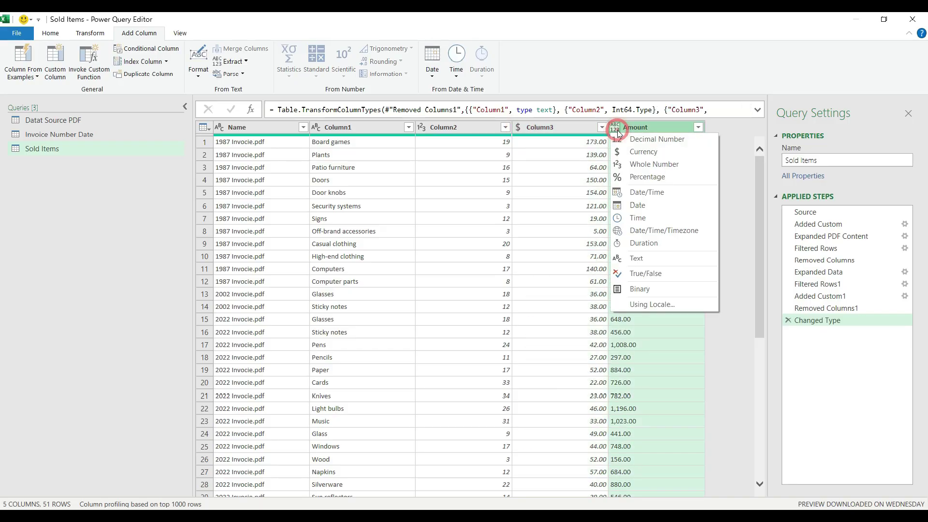
pyautogui.click(626, 151)
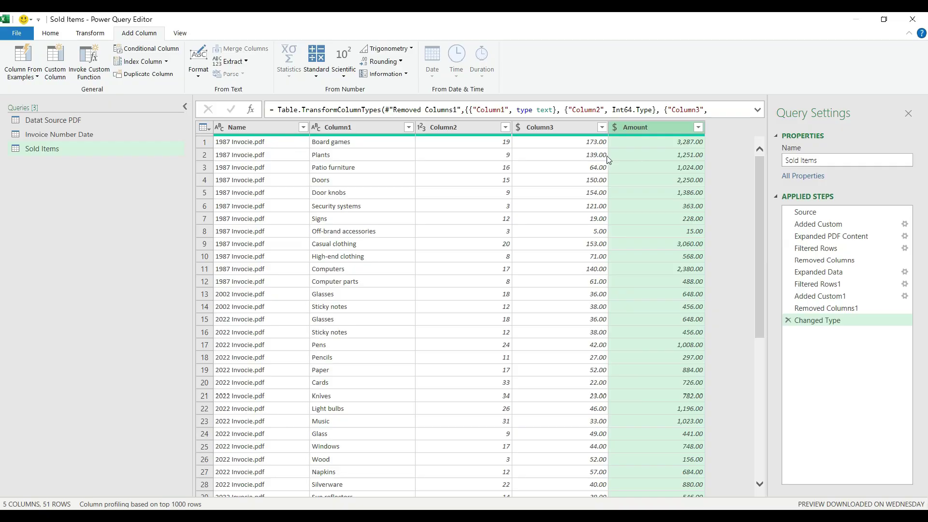
# Rename Column1 as Item Name, Column2 as qty Sold and Column3 as Unit Price.
pyautogui.doubleClick(374, 128)
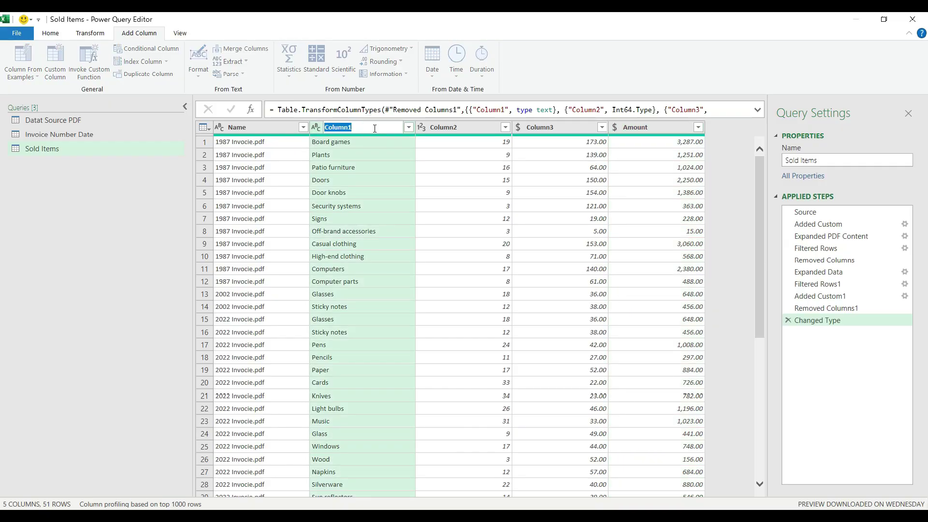
pyautogui.write('Item Name')
pyautogui.press('Return')
pyautogui.doubleClick(442, 128)
pyautogui.write('qty So')
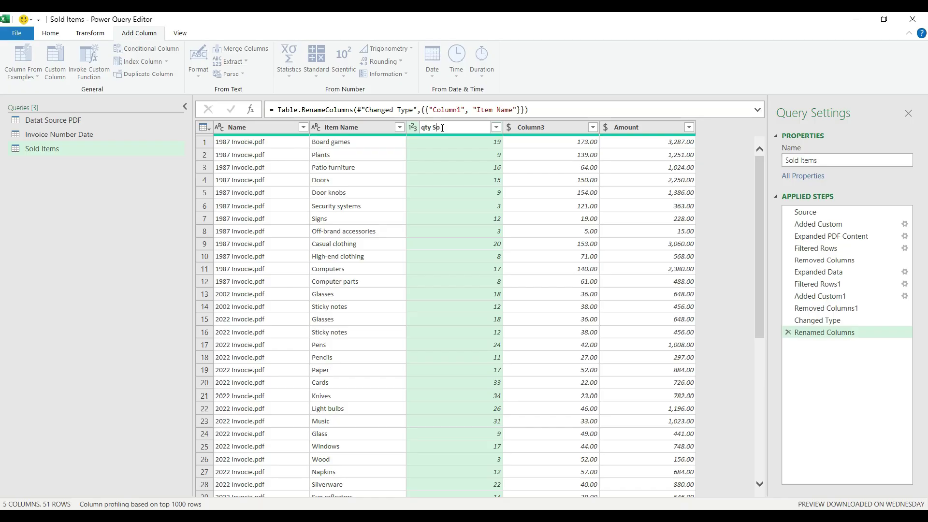
pyautogui.write('ld')
pyautogui.press('Return')
pyautogui.doubleClick(534, 127)
pyautogui.write('Unit Pr')
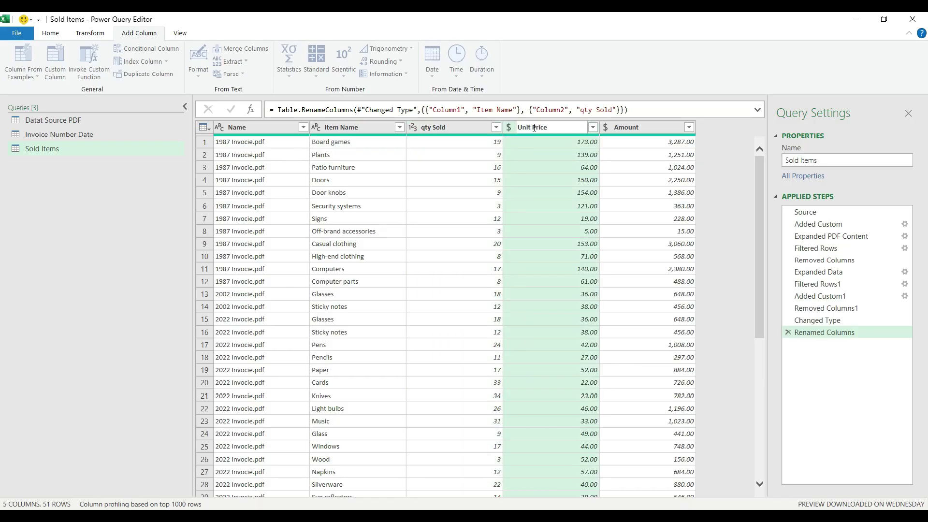
pyautogui.write('ice')
pyautogui.click(626, 180)
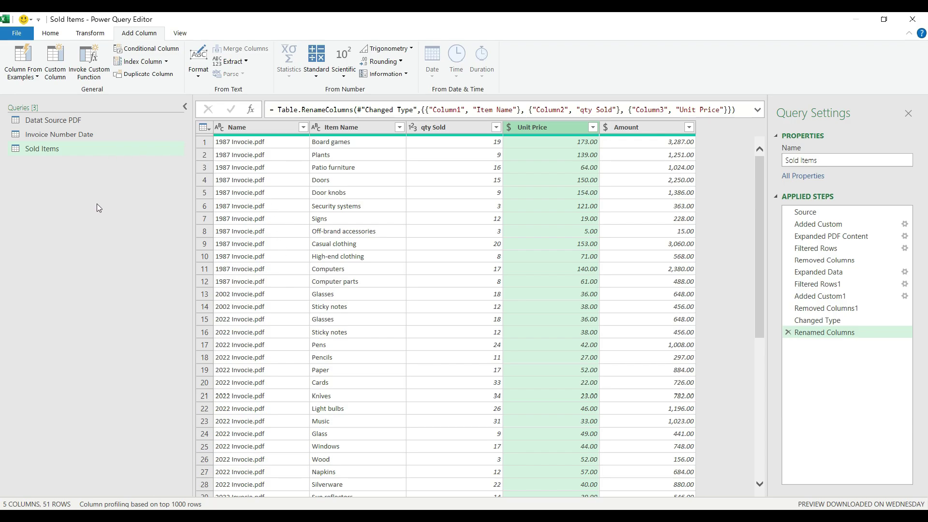
# Create a reference to the Datat Source PDF query named Invoice Pivot and remove its Content column.
pyautogui.click(101, 120)
pyautogui.rightClick(103, 124)
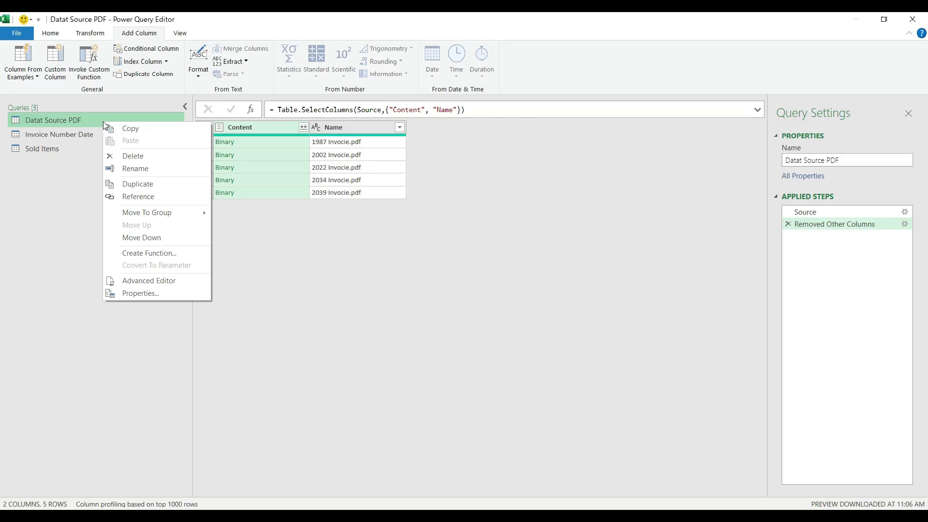
pyautogui.click(126, 197)
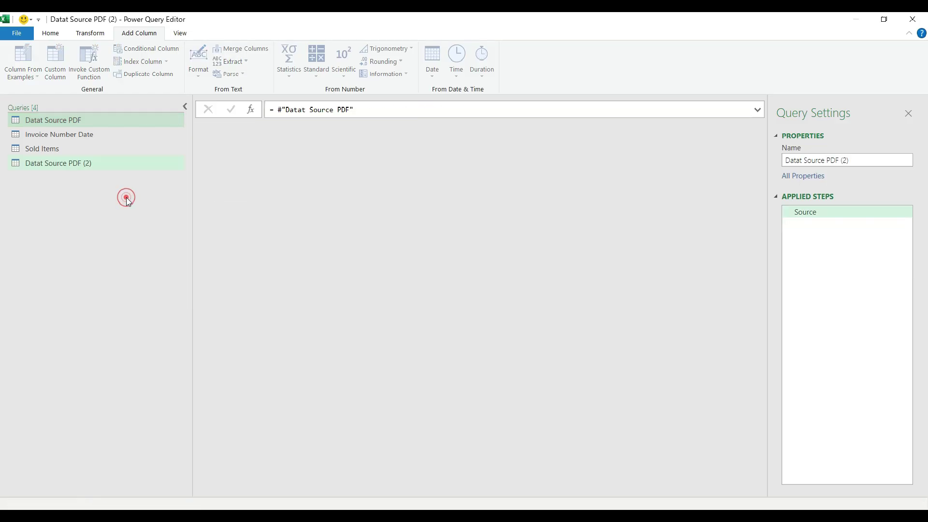
pyautogui.doubleClick(71, 166)
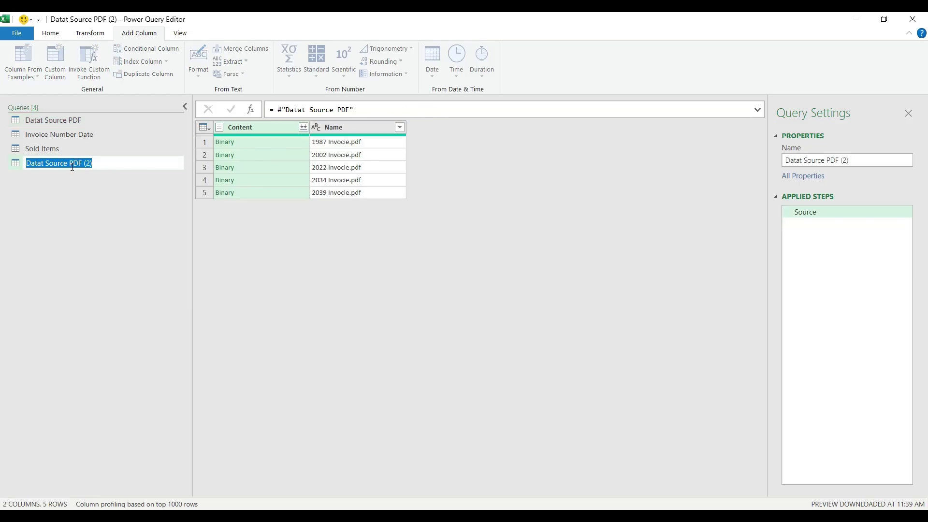
pyautogui.write('Invoice Pivot')
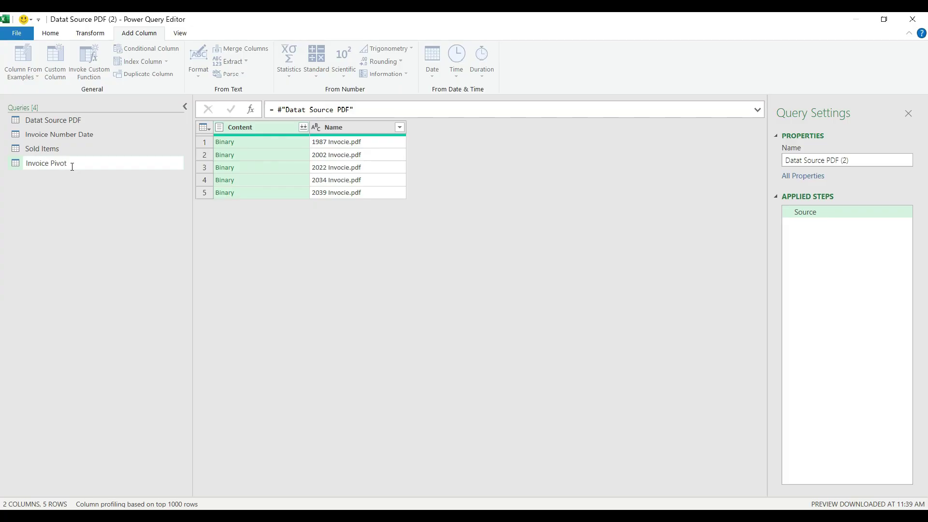
pyautogui.press('Return')
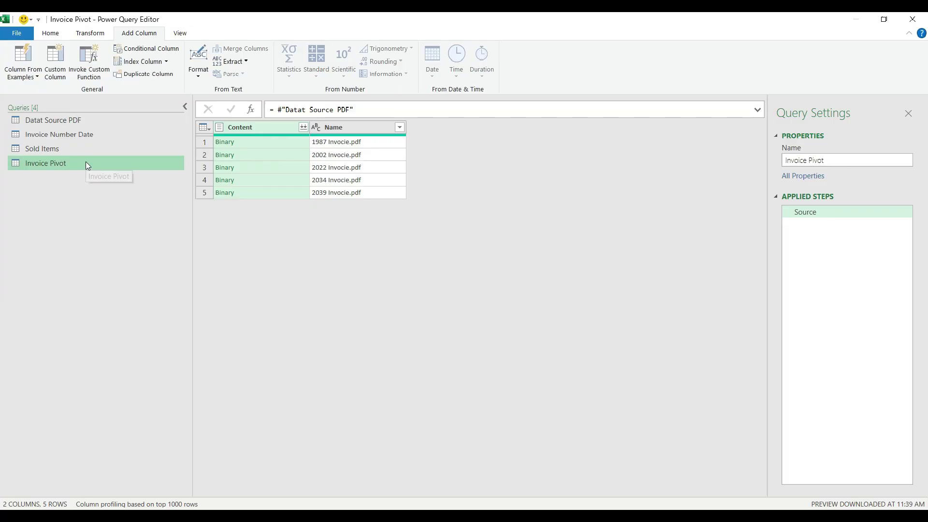
pyautogui.rightClick(265, 129)
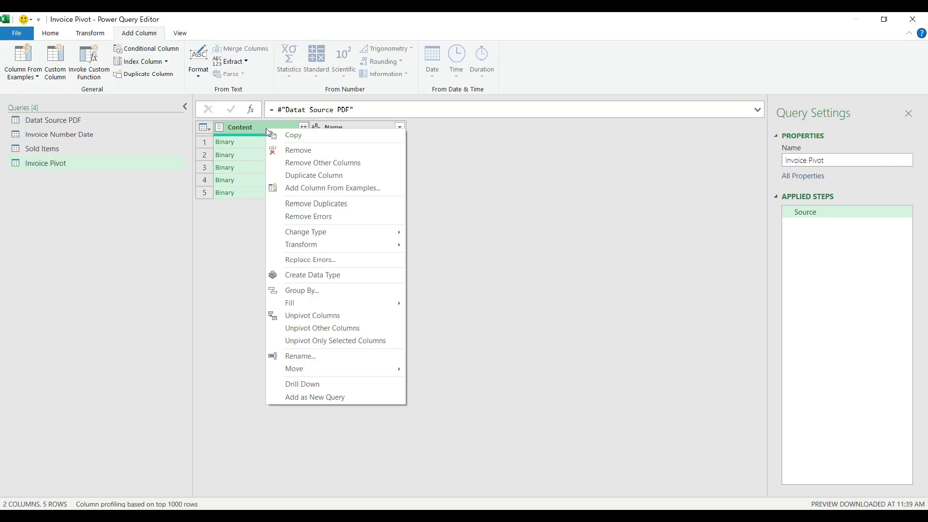
pyautogui.click(285, 152)
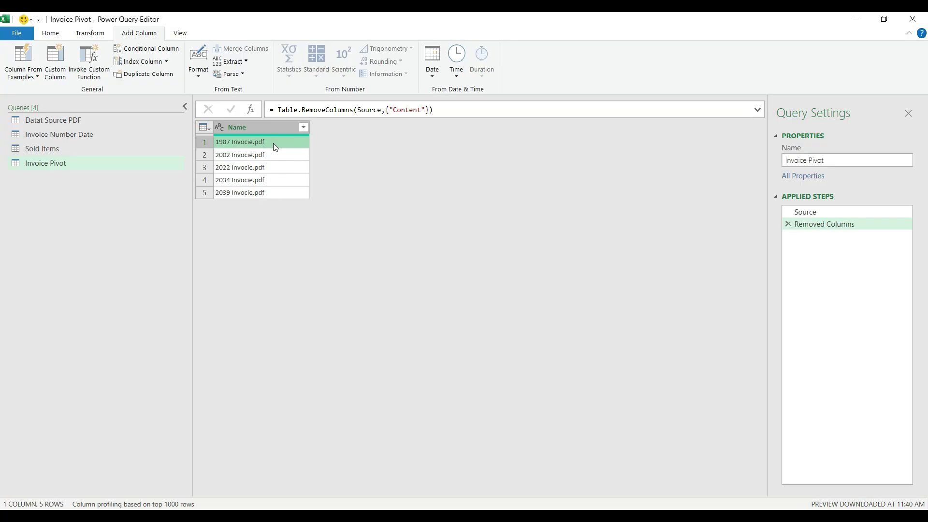
# Merge the Invoice Number Date query into Invoice Pivot with a left outer join, matching on the Name columns.
pyautogui.click(140, 153)
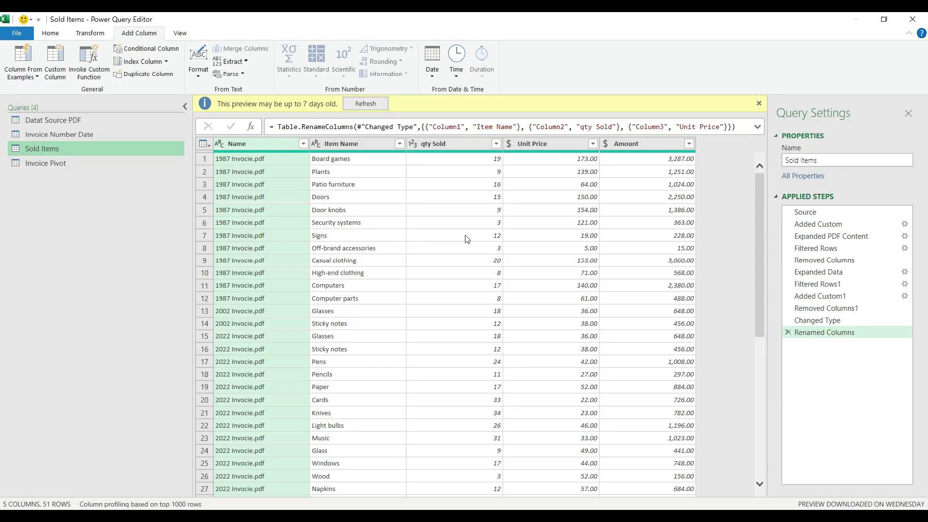
pyautogui.click(138, 165)
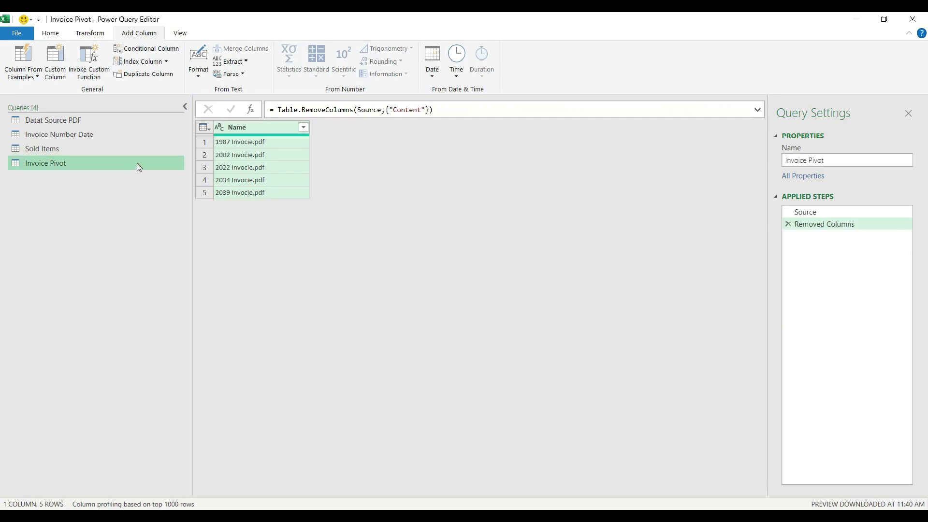
pyautogui.click(50, 32)
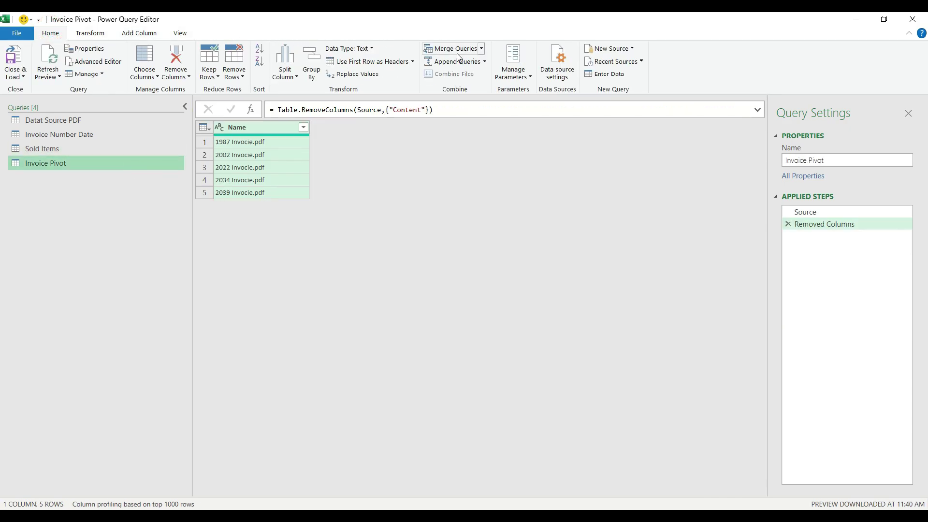
pyautogui.click(474, 49)
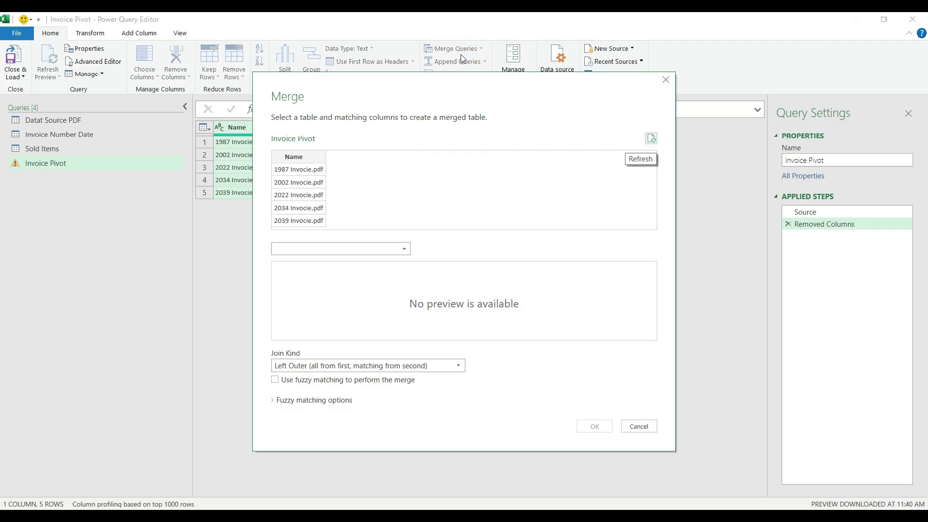
pyautogui.click(363, 249)
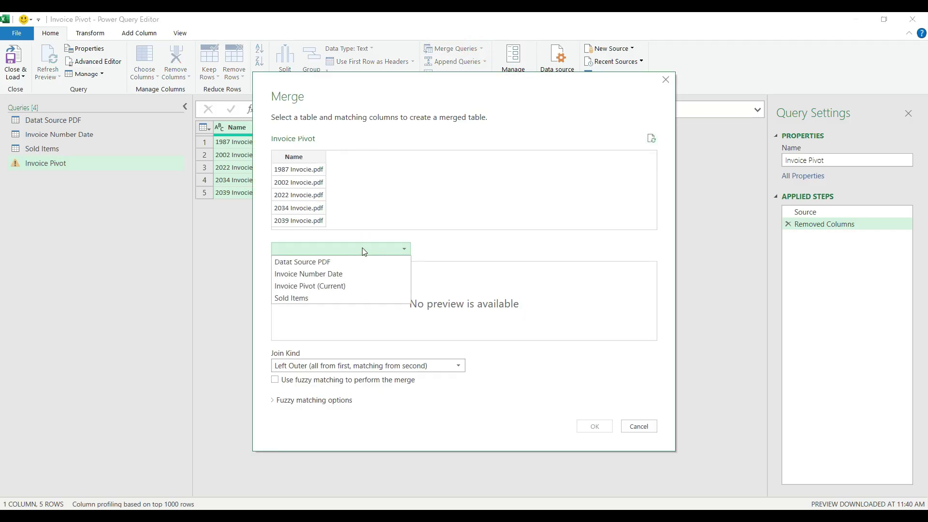
pyautogui.click(361, 274)
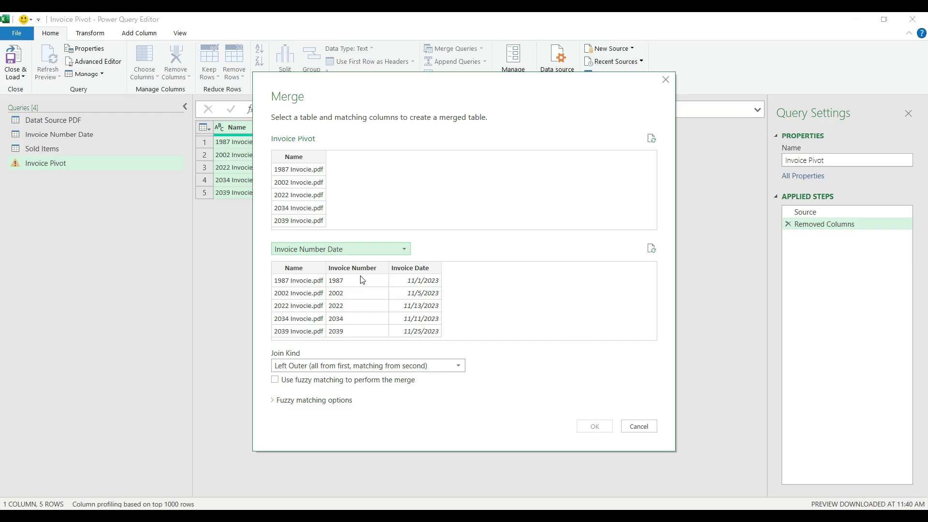
pyautogui.click(302, 158)
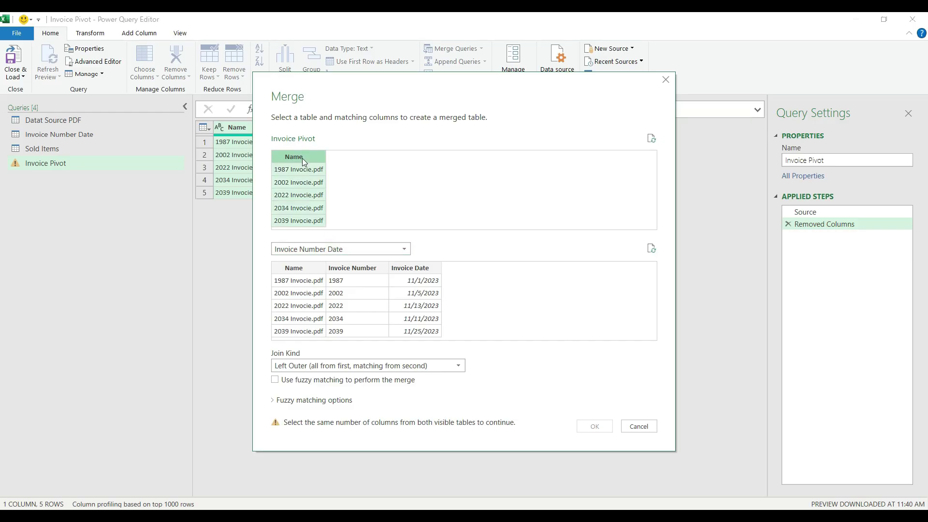
pyautogui.click(300, 268)
pyautogui.click(594, 426)
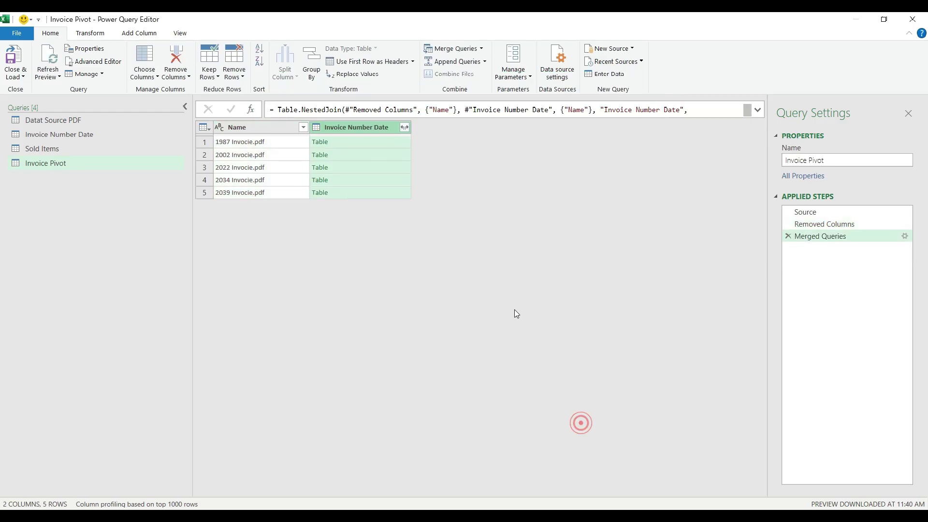
# Merge the Sold Items query into Invoice Pivot with a left outer join, matching on the Name columns.
pyautogui.click(440, 52)
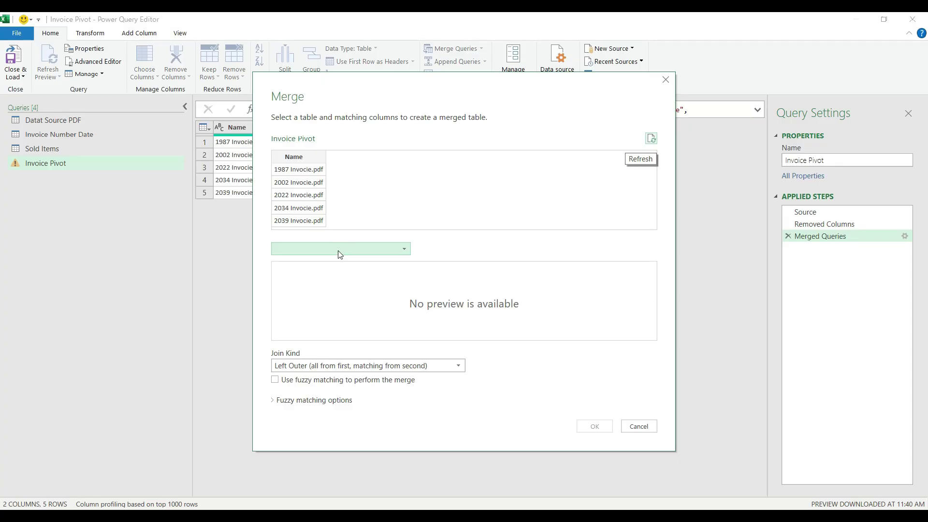
pyautogui.click(340, 255)
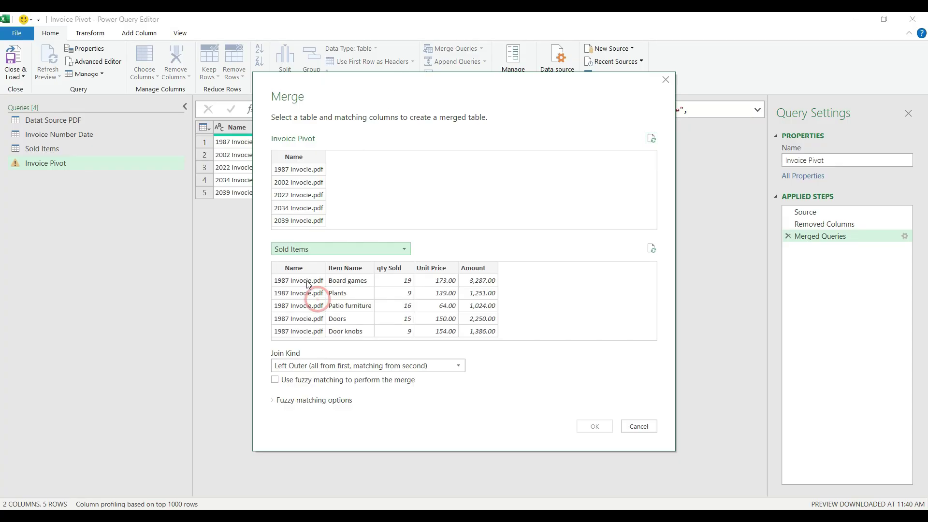
pyautogui.click(293, 268)
pyautogui.click(296, 156)
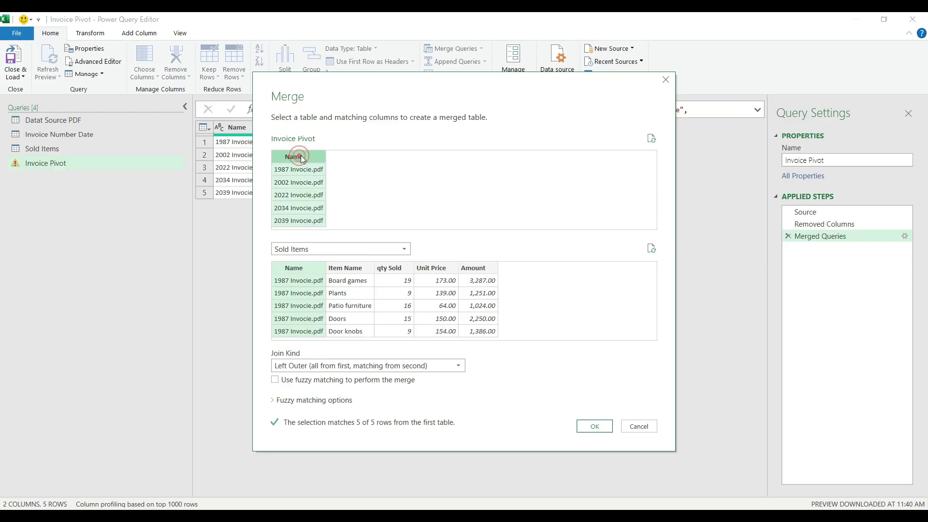
pyautogui.click(594, 426)
# Expand the merged Invoice Number Date column into Invoice Number and Invoice Date, leaving out Name.
pyautogui.click(404, 127)
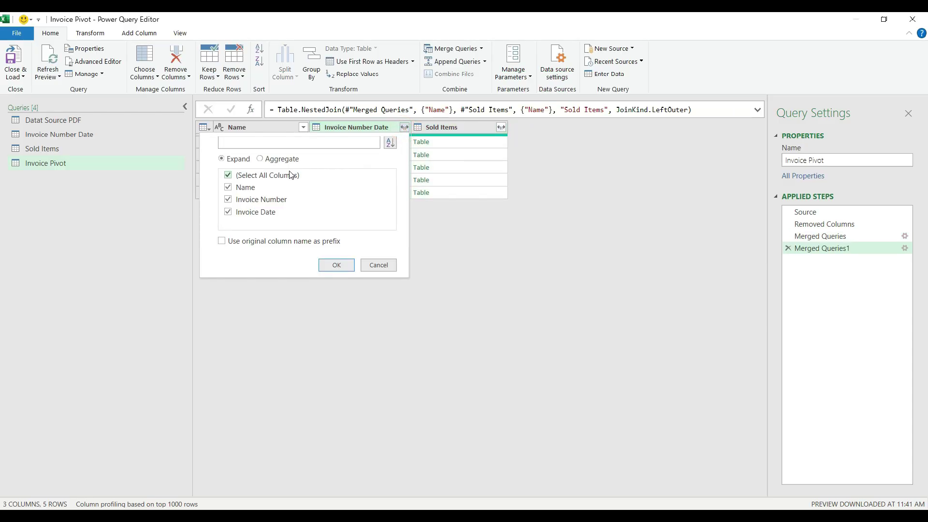
pyautogui.click(245, 189)
pyautogui.click(335, 265)
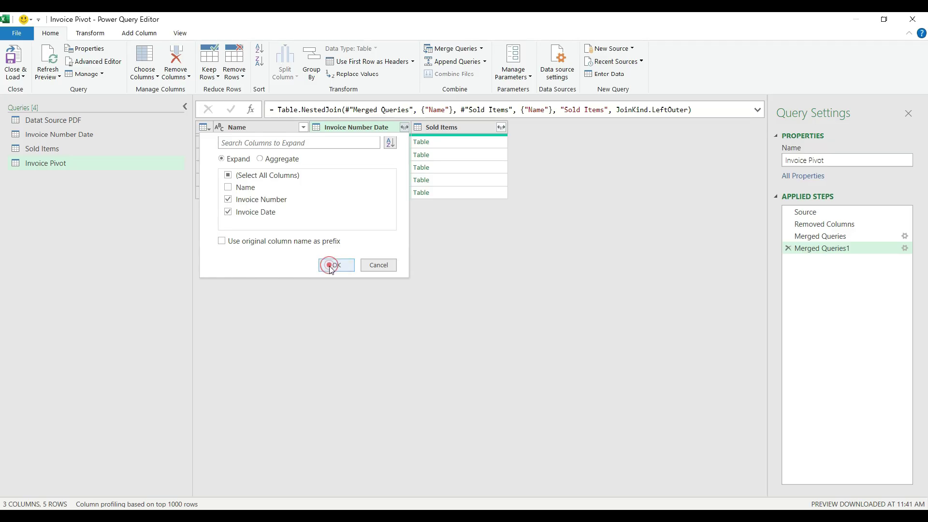
# Expand the merged Sold Items column into Item Name, qty Sold, Unit Price and Amount, leaving out Name, and review the columns.
pyautogui.click(593, 128)
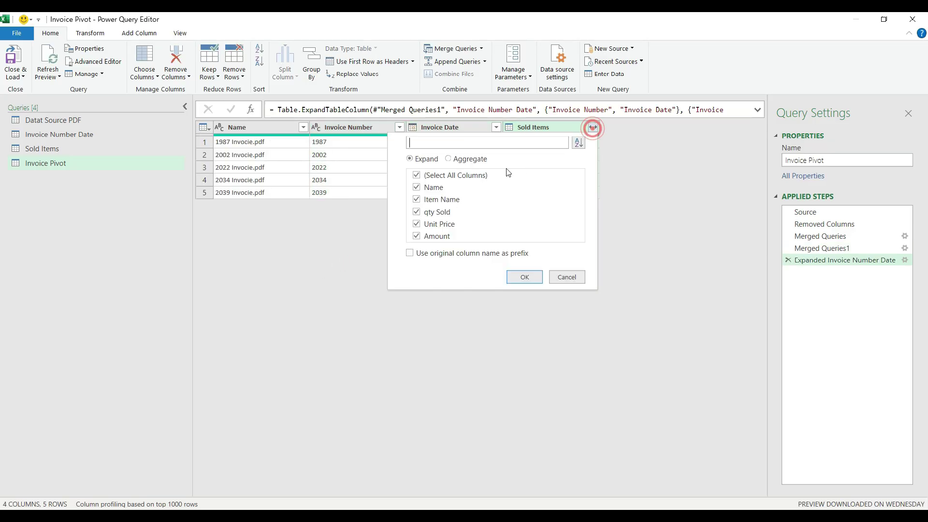
pyautogui.click(433, 188)
pyautogui.click(520, 276)
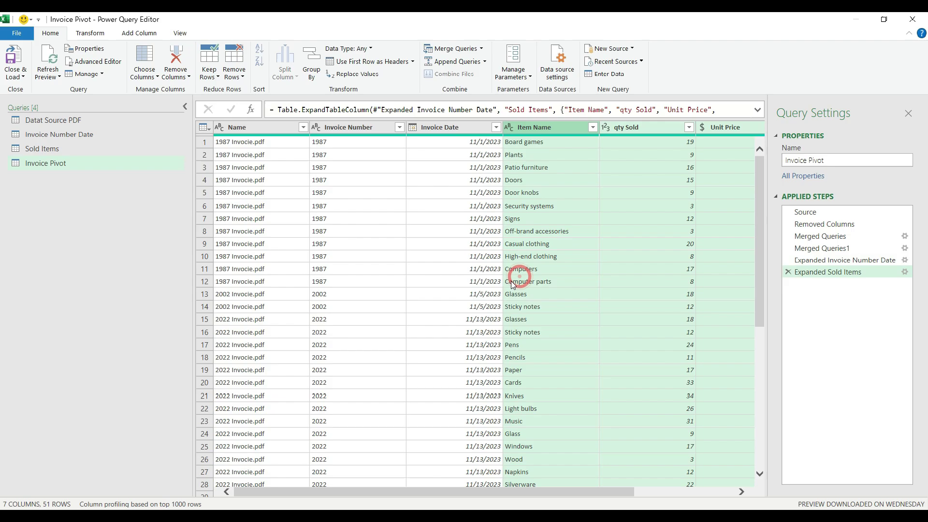
pyautogui.moveTo(321, 492); pyautogui.dragTo(508, 491)
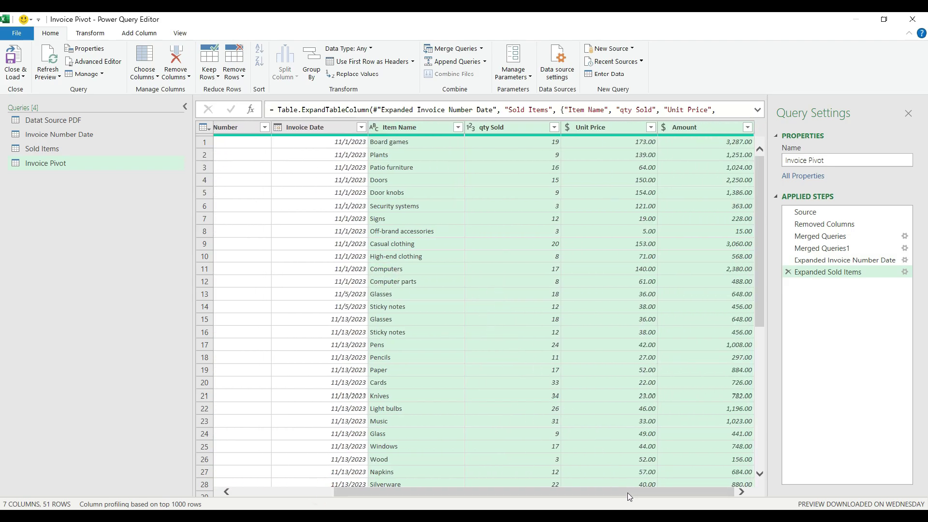
pyautogui.hscroll(-5, 627, 491)
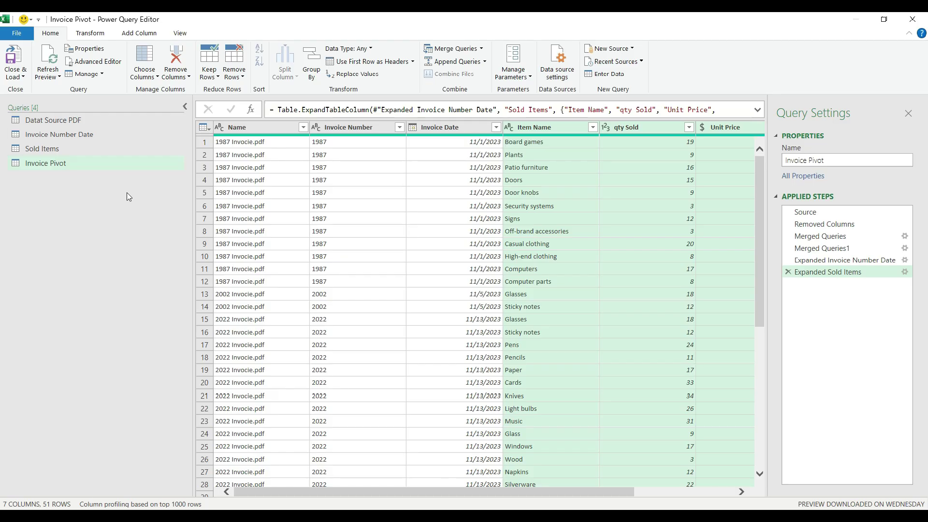
# Close the Power Query Editor and load the queries to the workbook as connections only.
pyautogui.click(12, 79)
pyautogui.click(25, 103)
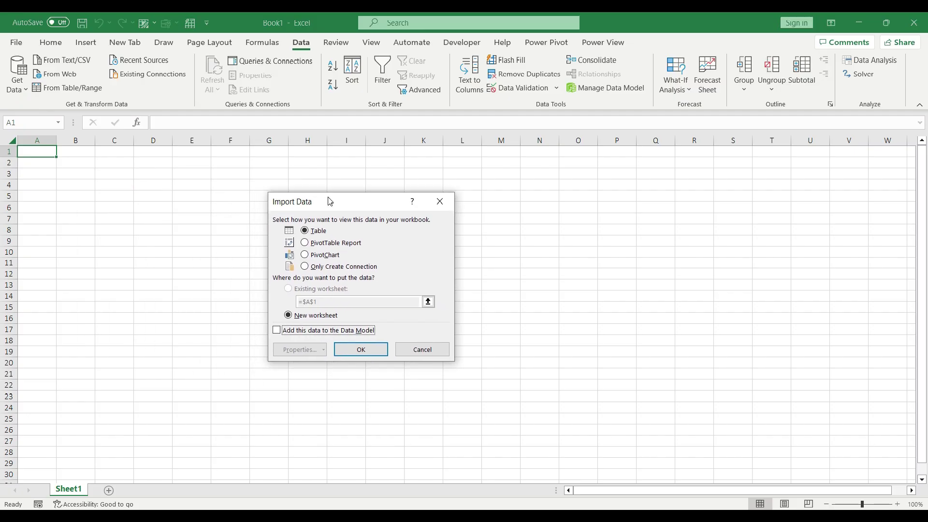
pyautogui.click(326, 267)
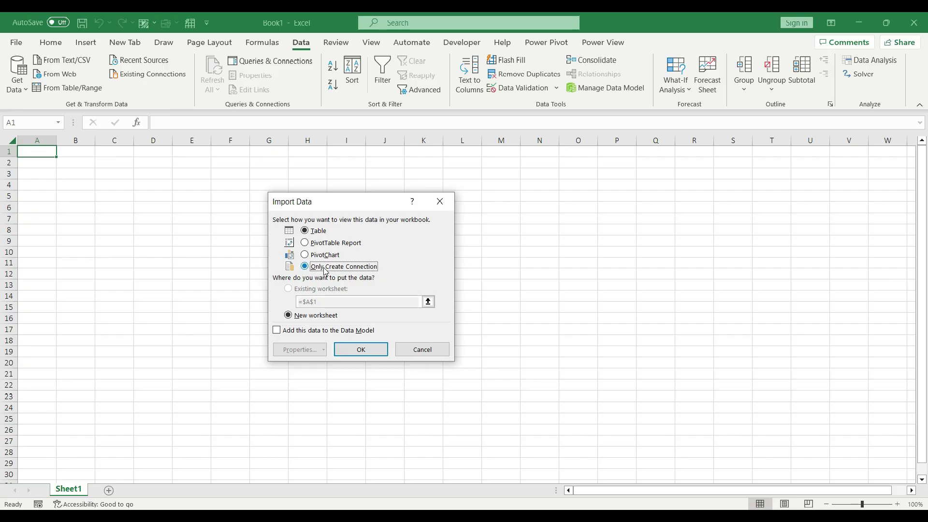
pyautogui.click(374, 351)
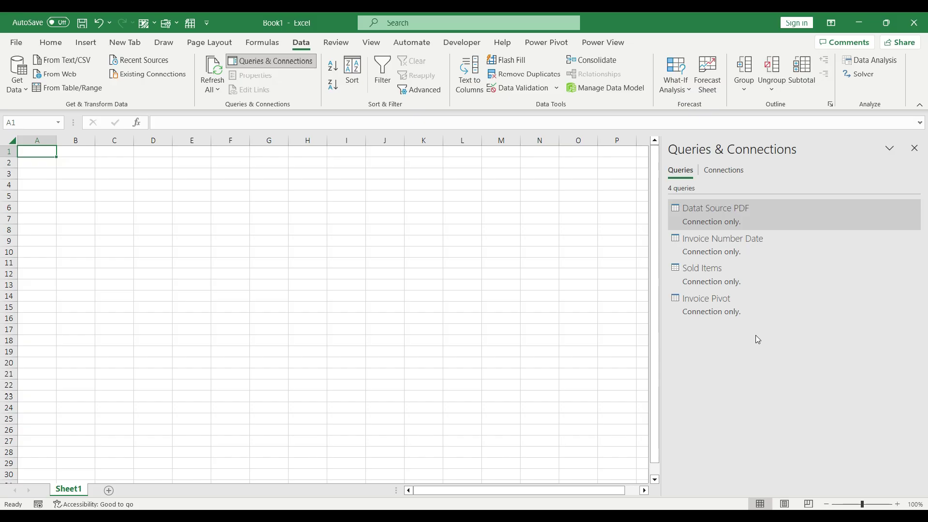
# Load the Invoice Pivot query as a table into Sheet1 at cell A1 and look through its rows.
pyautogui.click(727, 314)
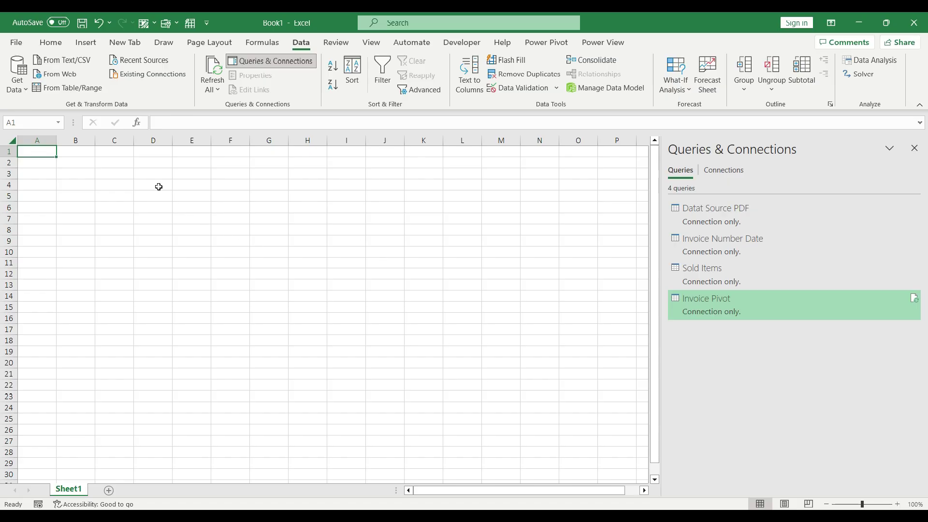
pyautogui.click(87, 43)
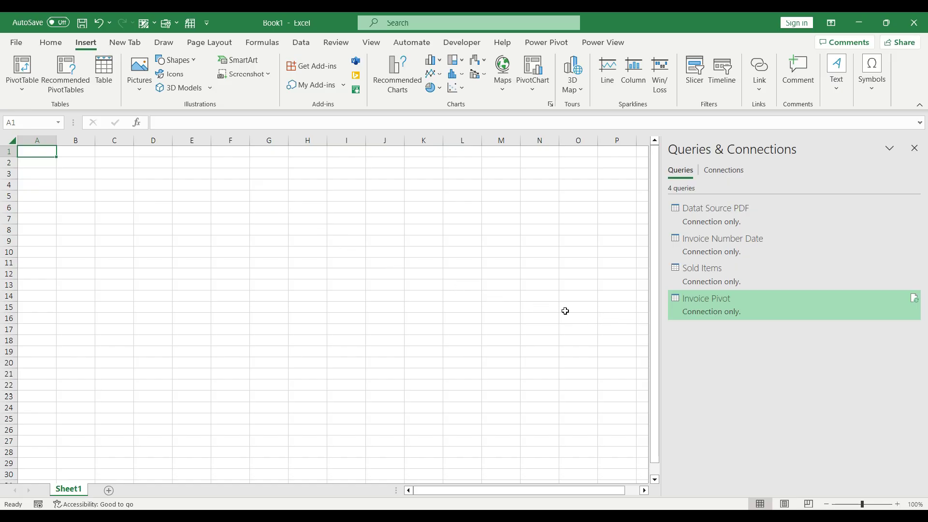
pyautogui.click(462, 340)
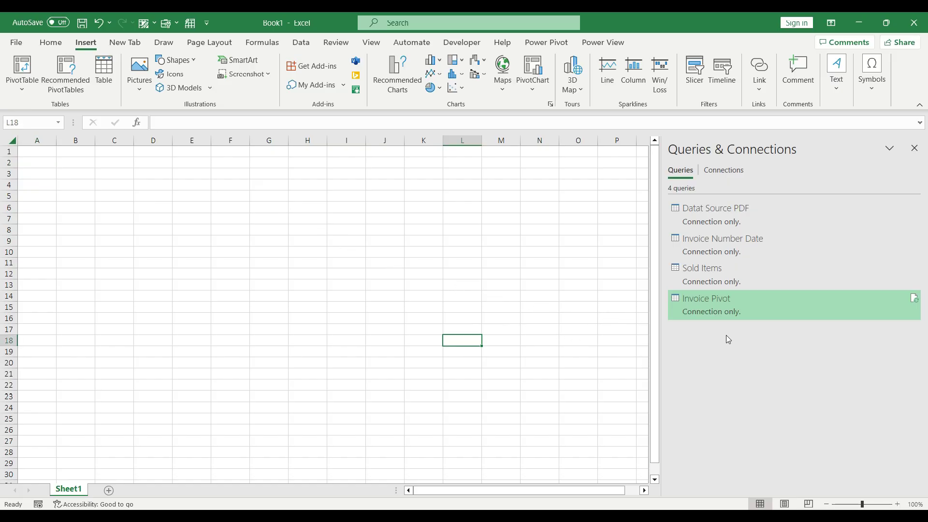
pyautogui.rightClick(709, 310)
pyautogui.click(744, 362)
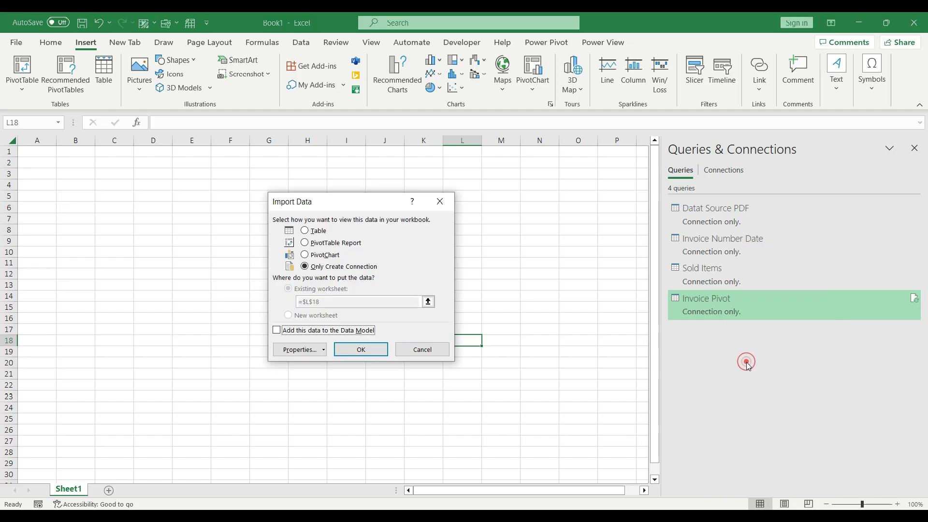
pyautogui.click(318, 232)
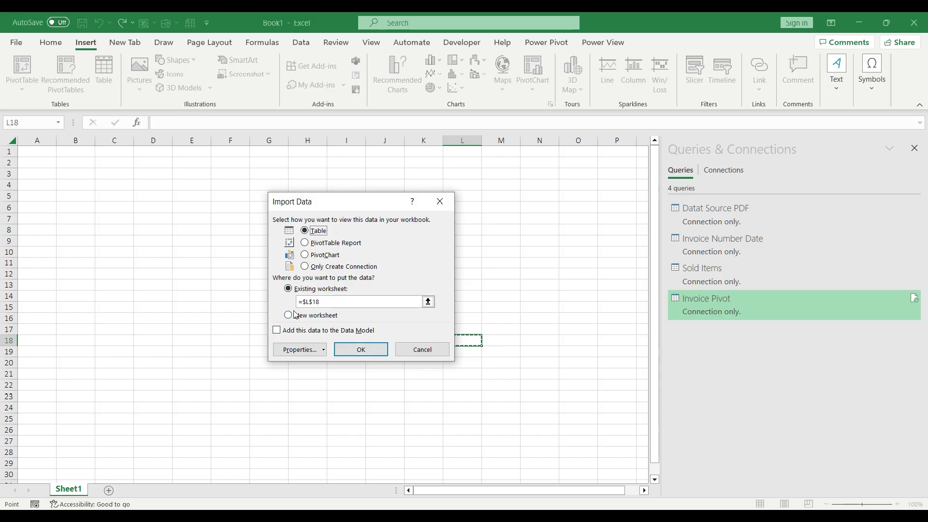
pyautogui.click(45, 152)
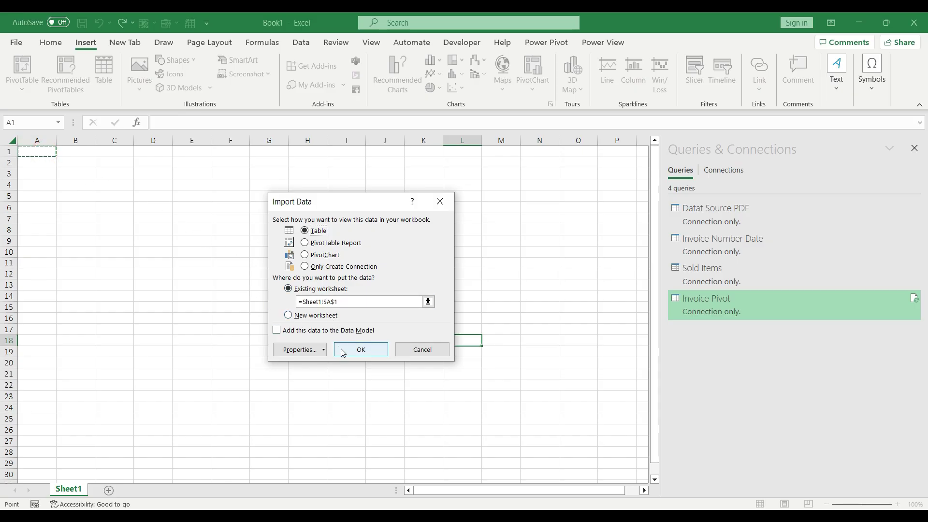
pyautogui.click(360, 349)
pyautogui.scroll(-6, 232, 231)
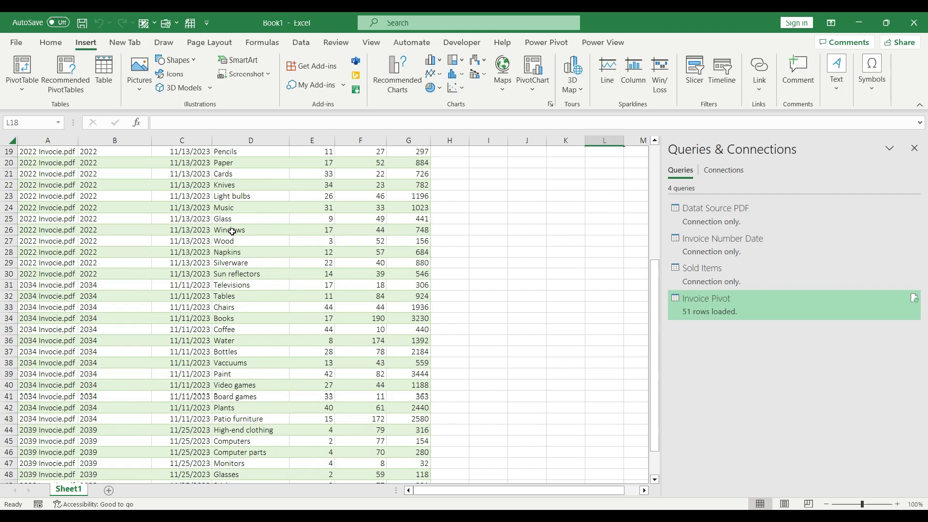
pyautogui.scroll(4, 231, 232)
pyautogui.scroll(1, 231, 231)
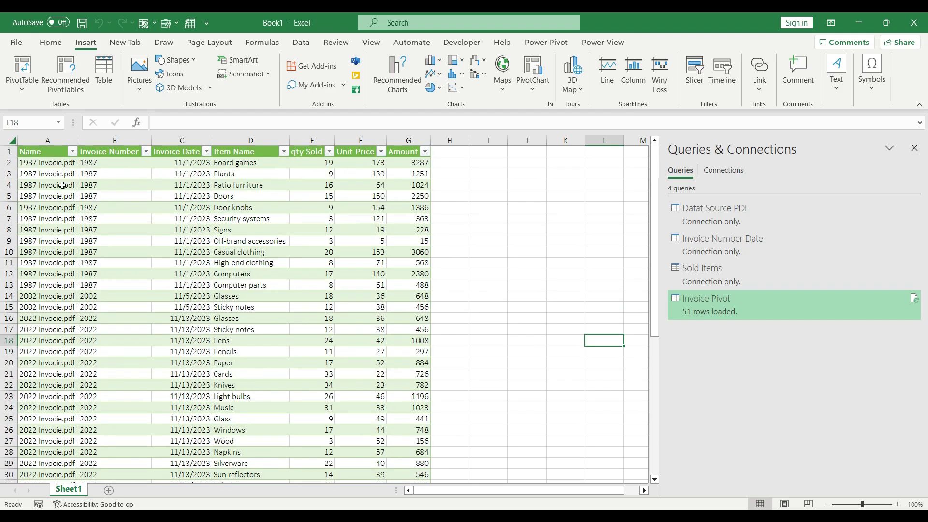
# Try a PivotTable from the Invoice_Pivot table on a new worksheet, and undo both the PivotTable and the loaded table.
pyautogui.click(54, 161)
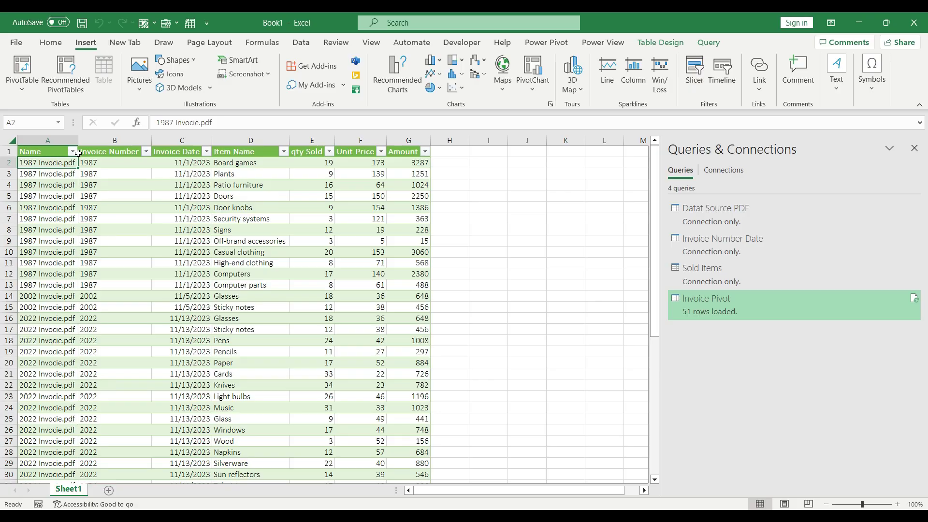
pyautogui.click(22, 67)
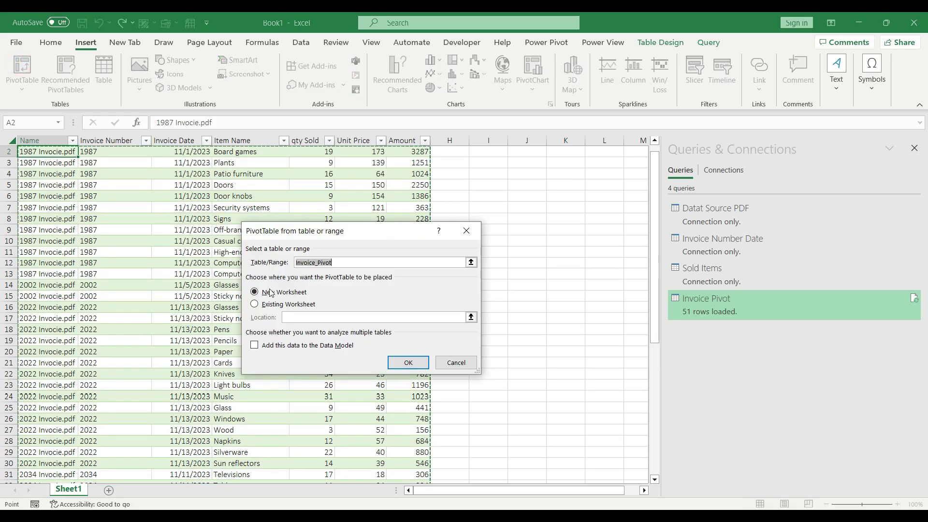
pyautogui.click(408, 362)
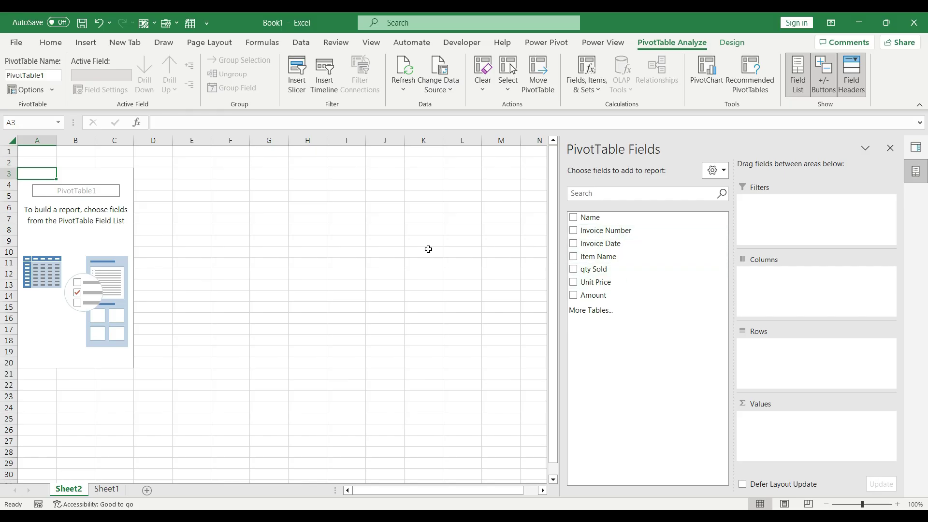
pyautogui.hotkey('ctrl', 'z')
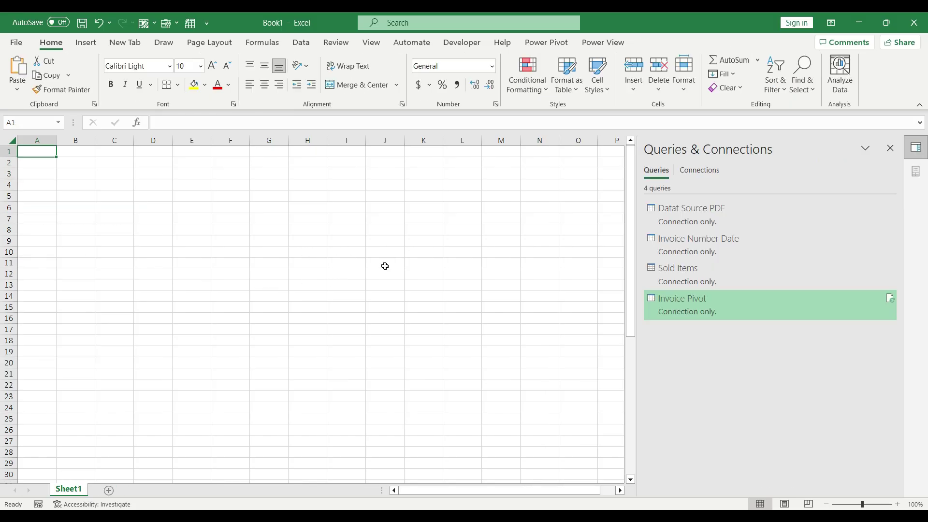
# Change the Invoice Pivot query's load settings to keep it connection-only and add its data to the Data Model.
pyautogui.click(300, 44)
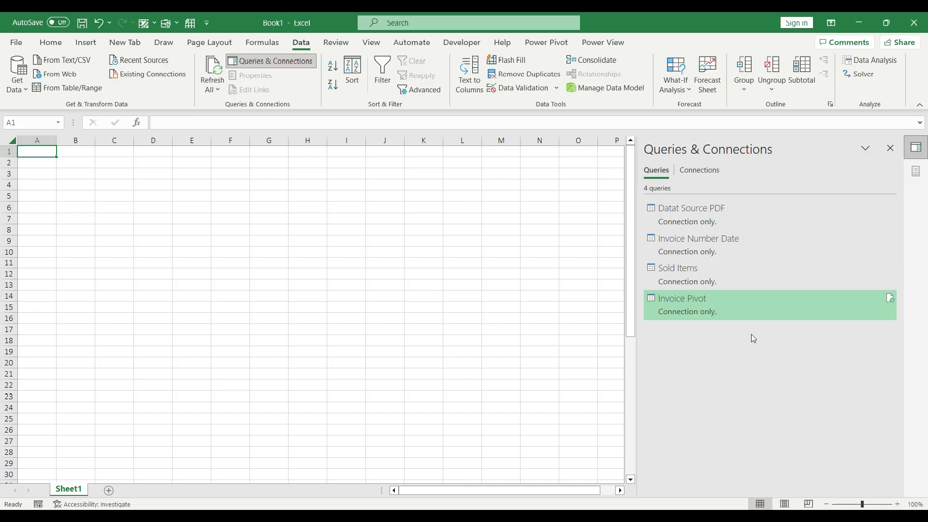
pyautogui.rightClick(756, 308)
pyautogui.click(792, 363)
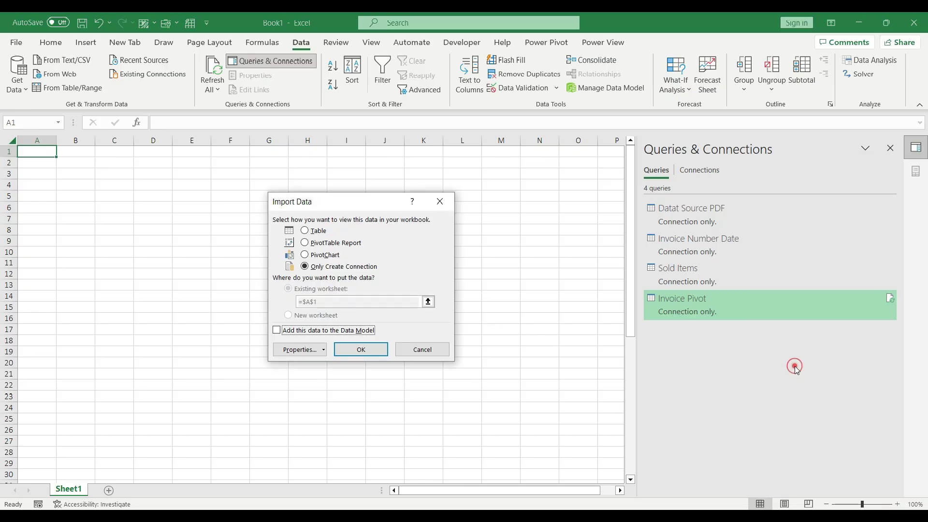
pyautogui.click(300, 330)
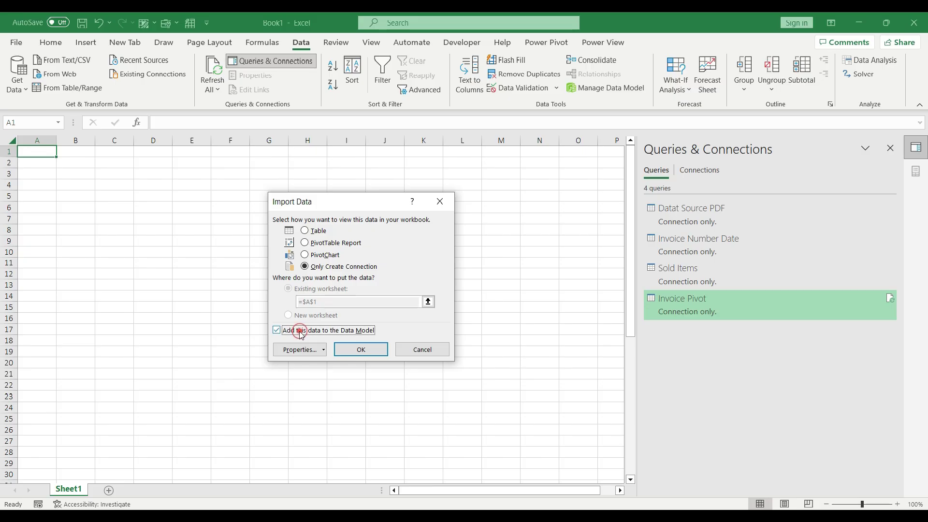
pyautogui.click(361, 350)
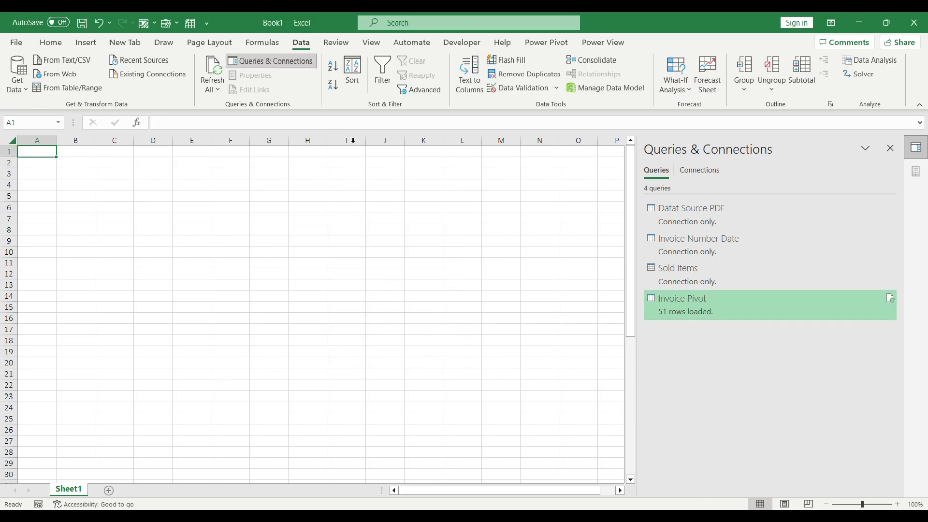
# Review the Invoice Pivot table in the Data Model and create a PivotTable from it on the existing Sheet1 at cell A1.
pyautogui.click(601, 88)
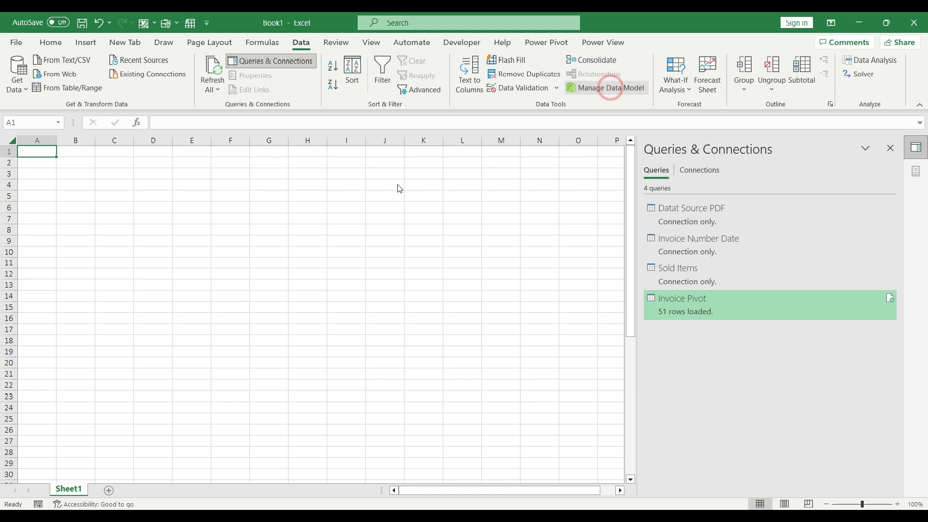
pyautogui.scroll(-1, 235, 206)
pyautogui.scroll(1, 236, 206)
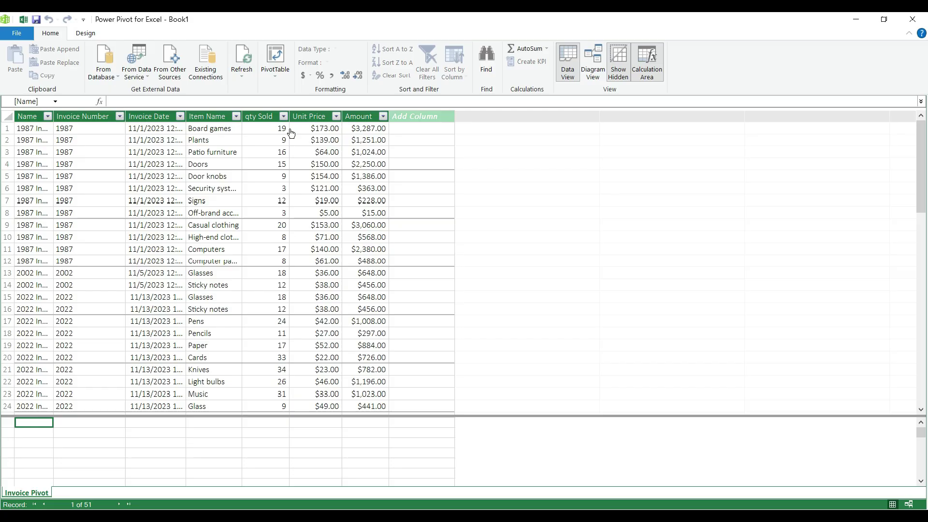
pyautogui.click(279, 78)
pyautogui.click(287, 87)
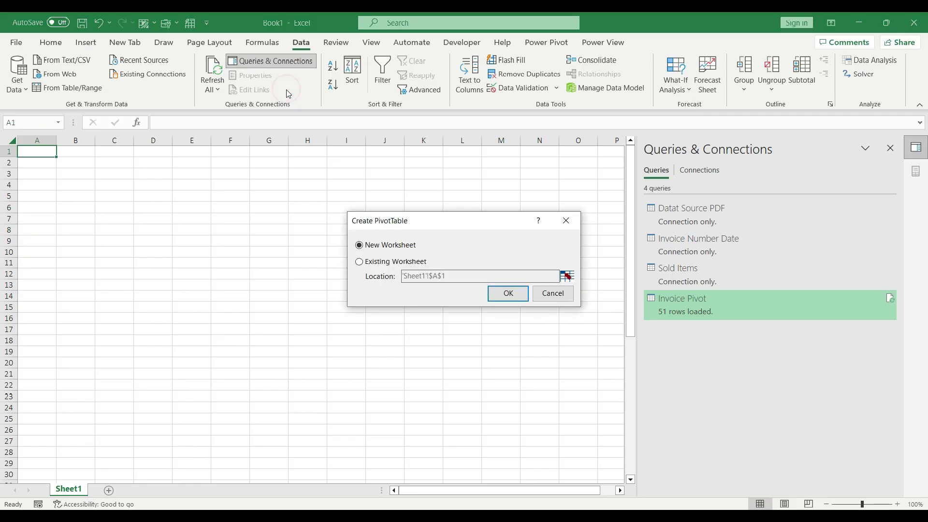
pyautogui.click(379, 262)
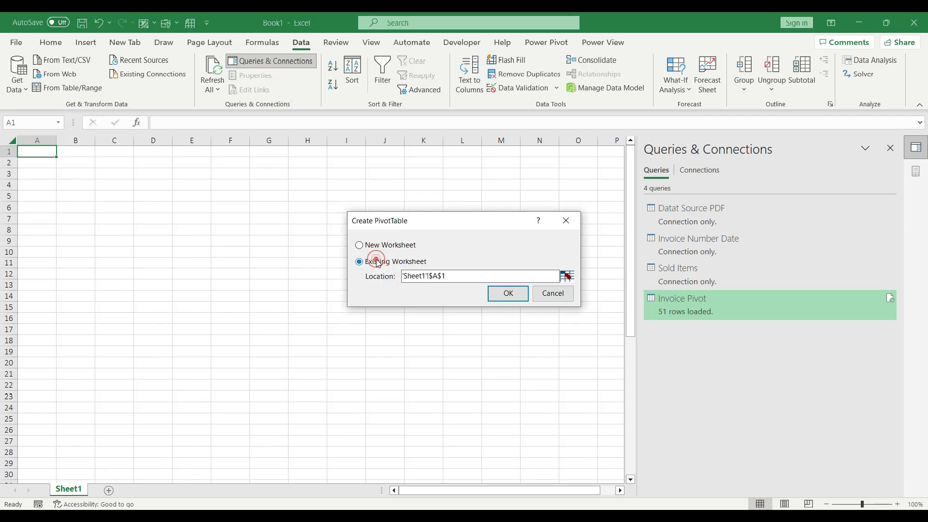
pyautogui.click(507, 293)
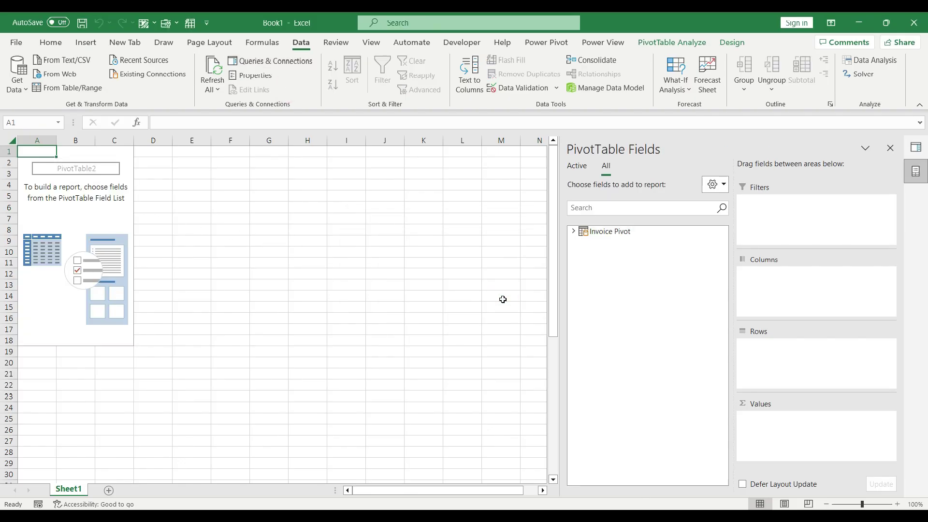
# Lay out the PivotTable with Name as filter, Invoice Date in columns, Invoice Number and Item Name in rows, and the sum of Amount as values.
pyautogui.click(573, 231)
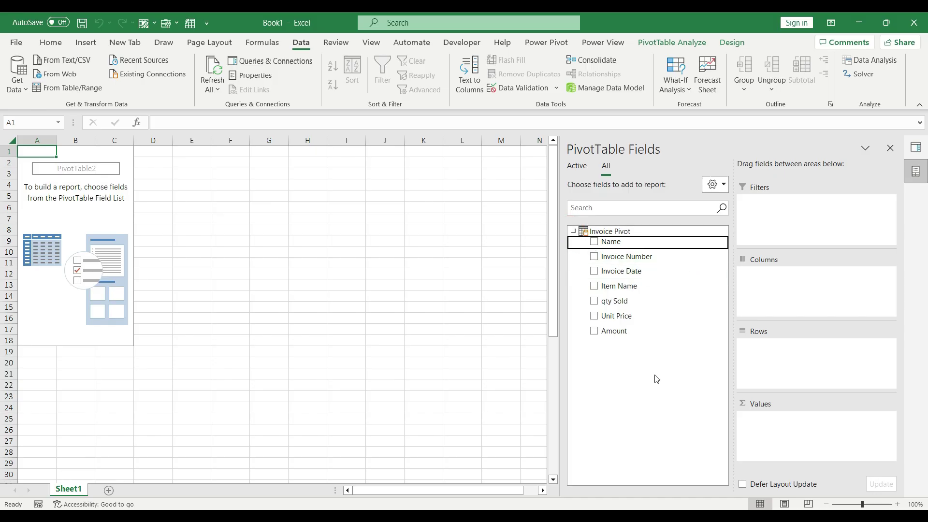
pyautogui.moveTo(675, 244); pyautogui.dragTo(803, 219)
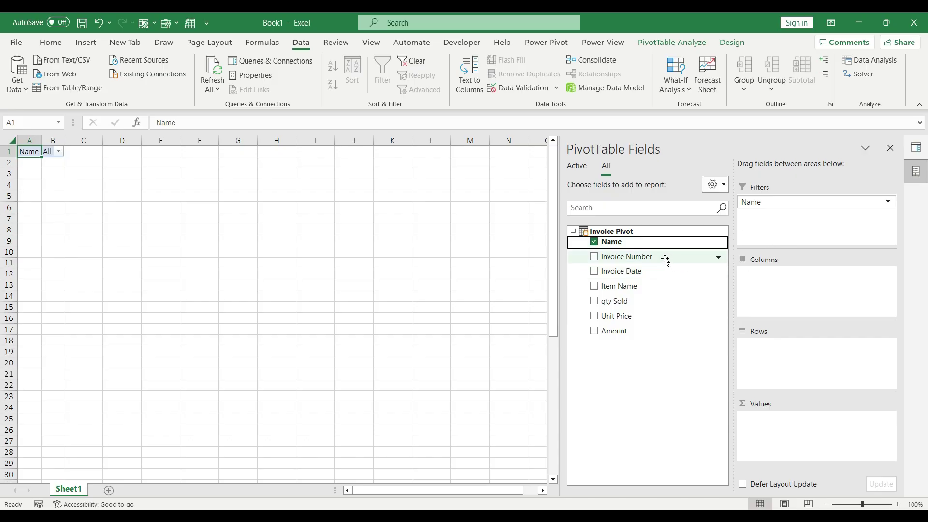
pyautogui.moveTo(665, 259); pyautogui.dragTo(776, 346)
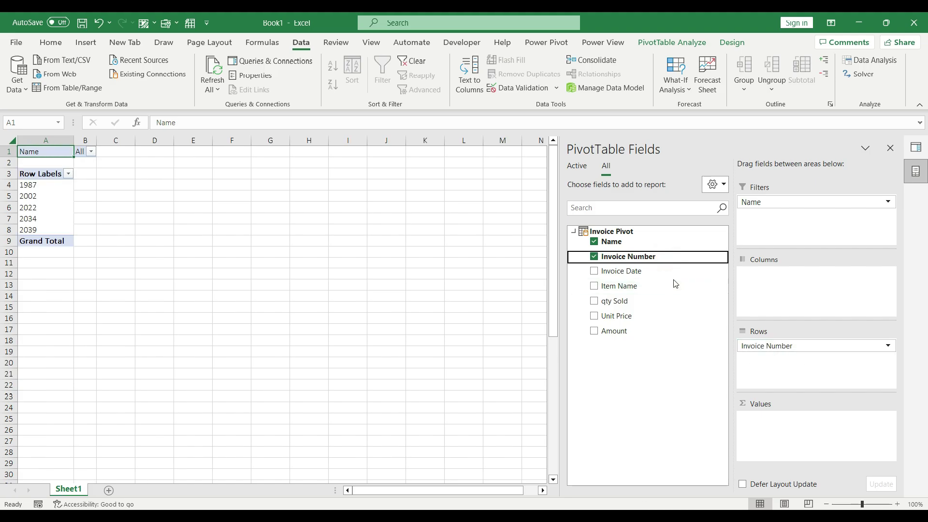
pyautogui.moveTo(658, 274); pyautogui.dragTo(777, 287)
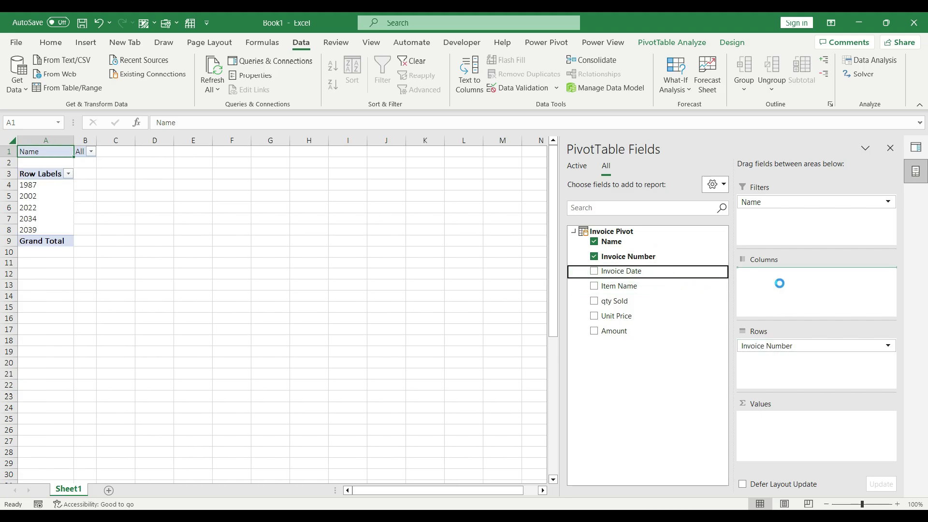
pyautogui.moveTo(648, 290); pyautogui.dragTo(806, 356)
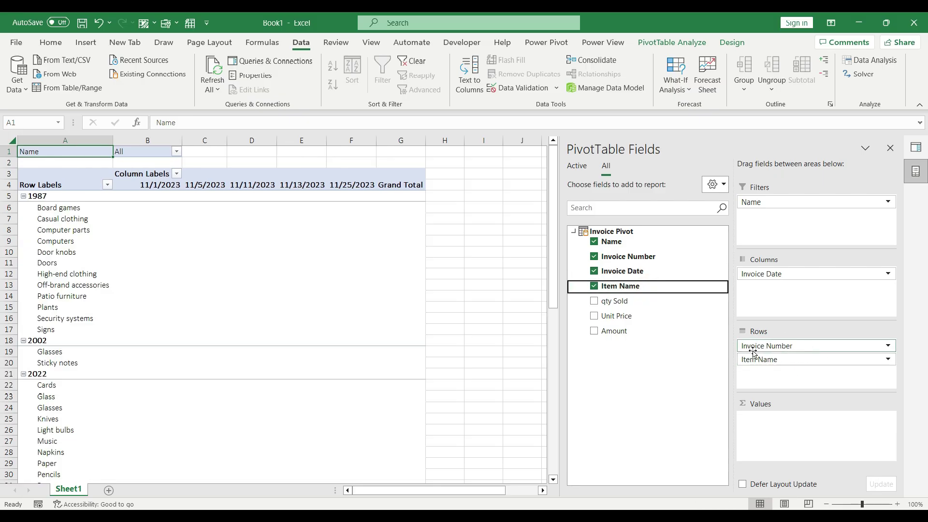
pyautogui.click(657, 305)
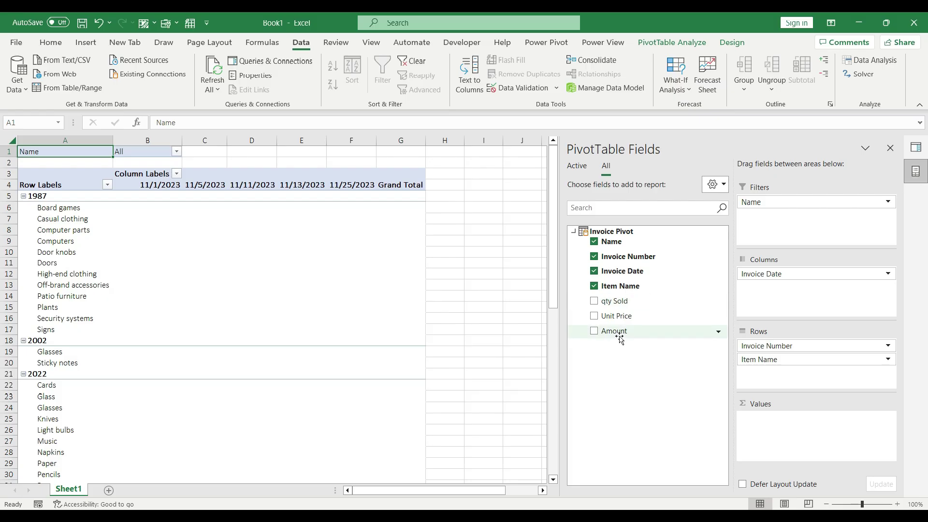
pyautogui.moveTo(620, 338); pyautogui.dragTo(798, 425)
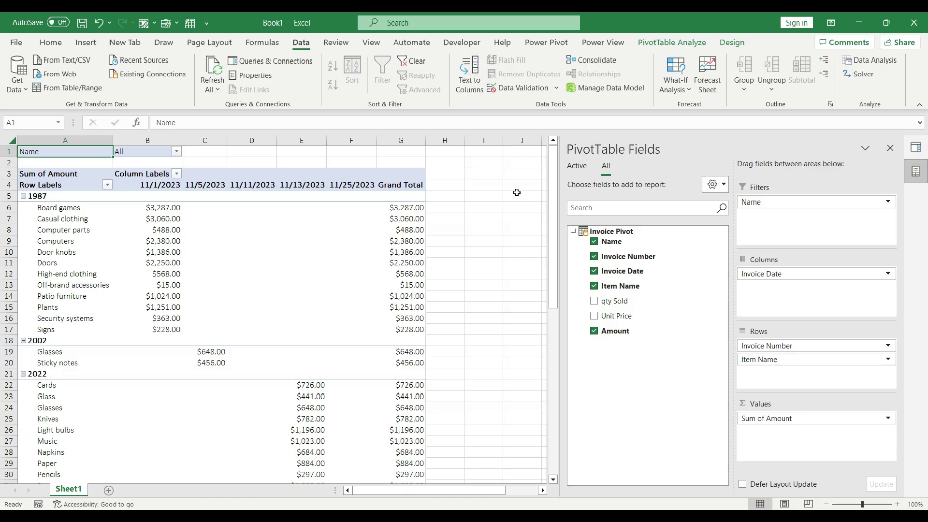
# Turn off the PivotTable's subtotals and its grand totals for both rows and columns.
pyautogui.click(731, 42)
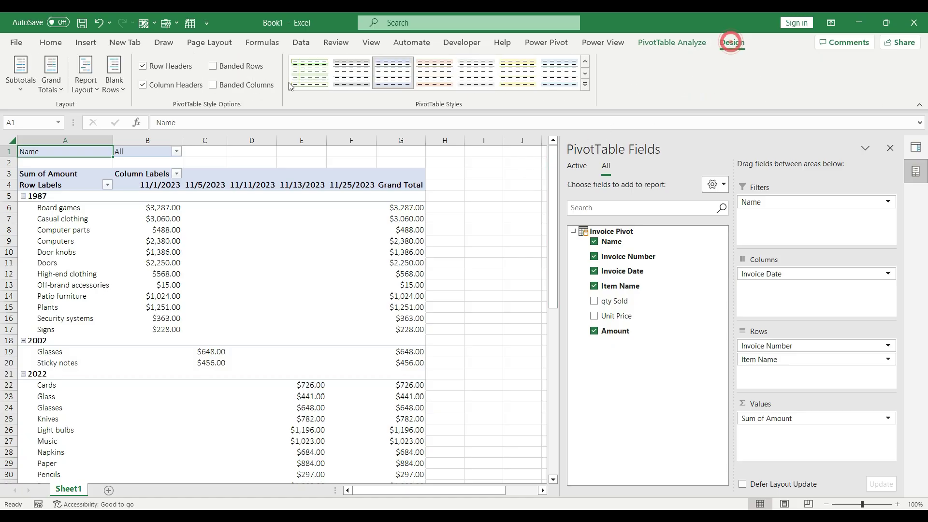
pyautogui.click(20, 88)
pyautogui.click(44, 124)
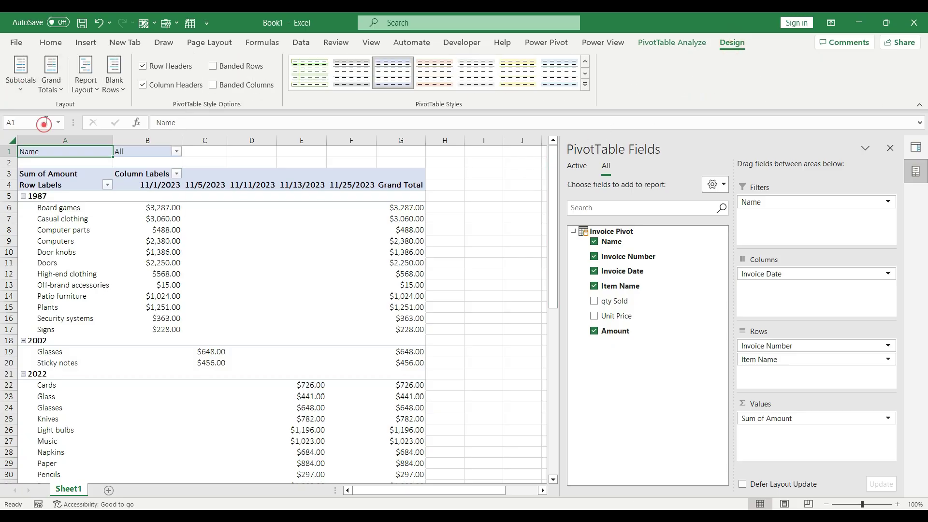
pyautogui.click(58, 92)
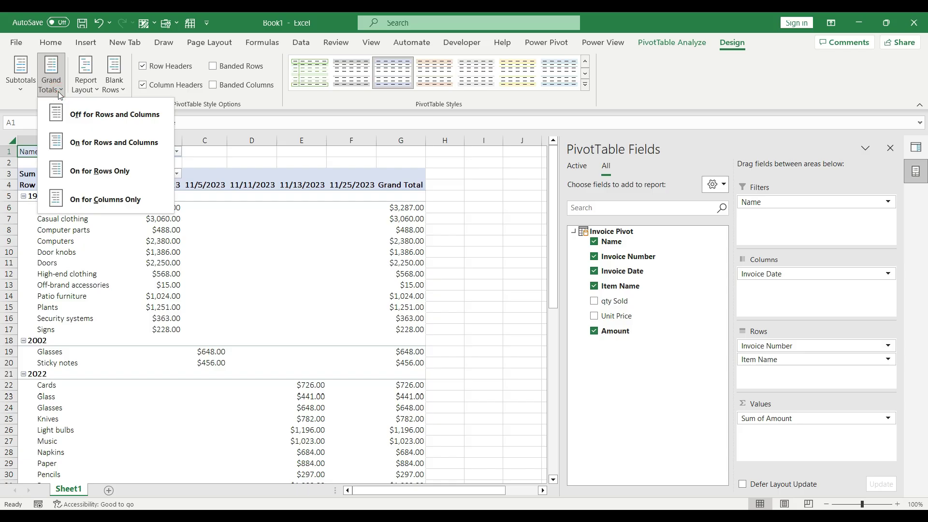
pyautogui.click(63, 114)
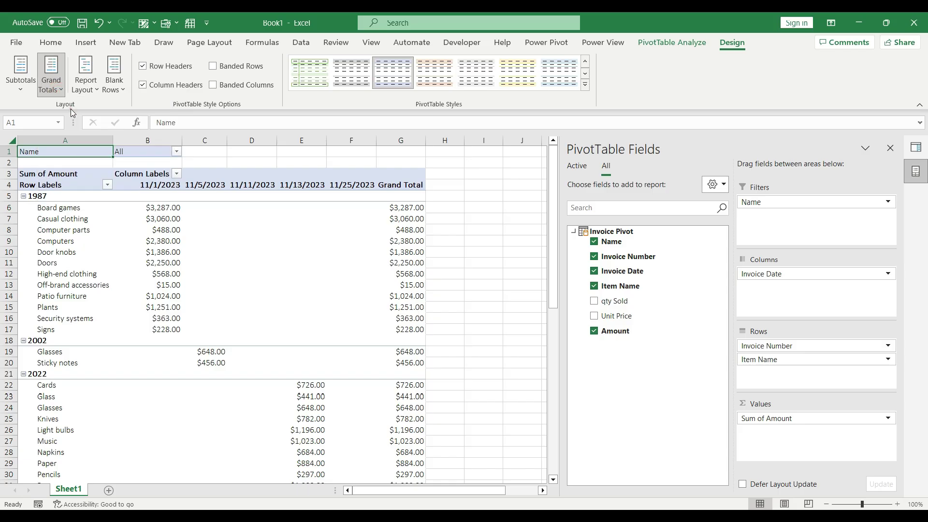
# Show the PivotTable report in tabular form and hide the gridlines of Sheet1.
pyautogui.click(87, 95)
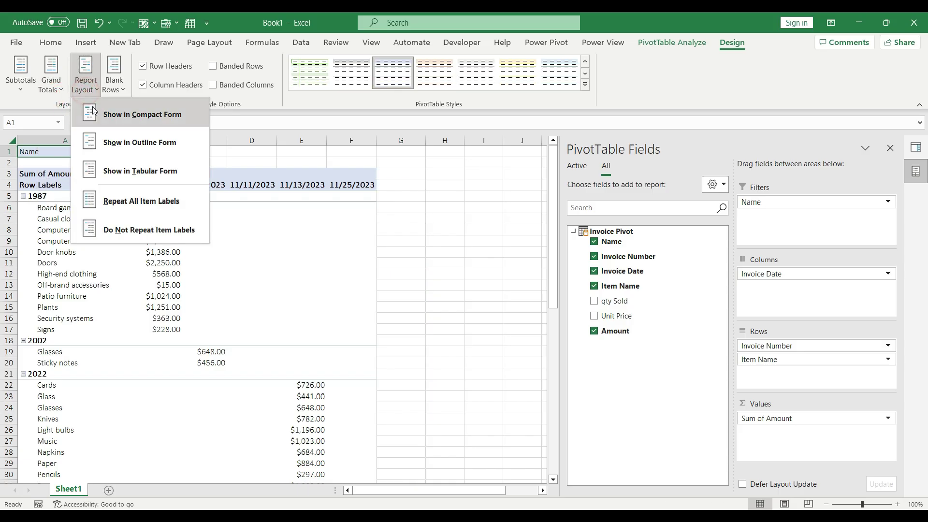
pyautogui.click(110, 175)
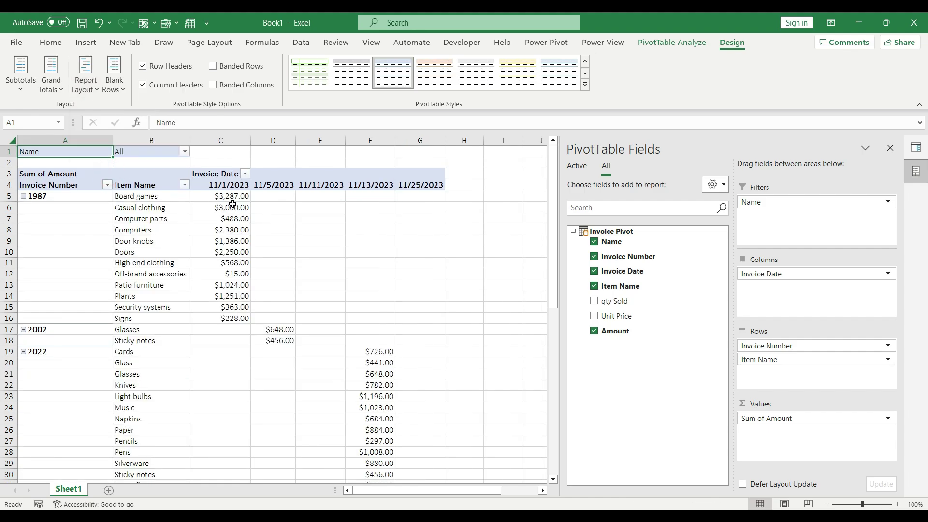
pyautogui.click(370, 44)
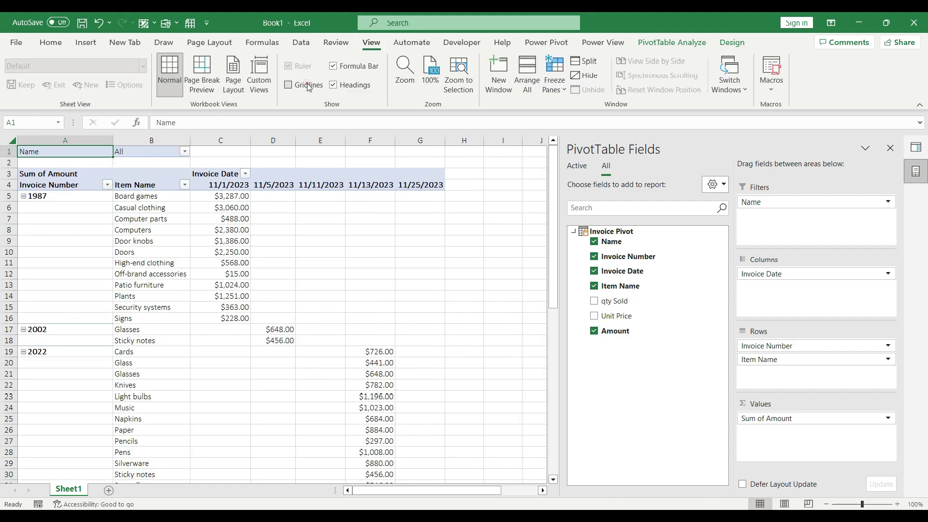
pyautogui.click(304, 84)
pyautogui.scroll(-2, 175, 243)
pyautogui.scroll(-2, 176, 244)
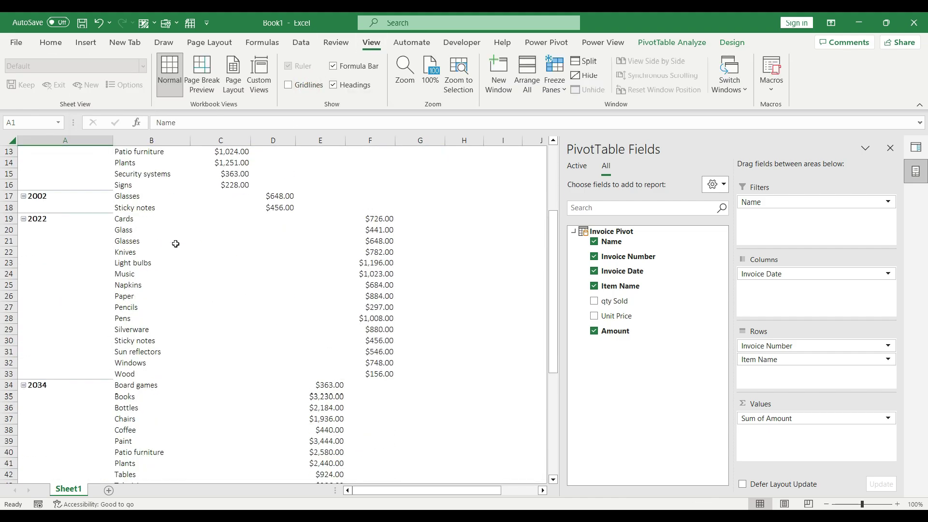
pyautogui.scroll(4, 175, 243)
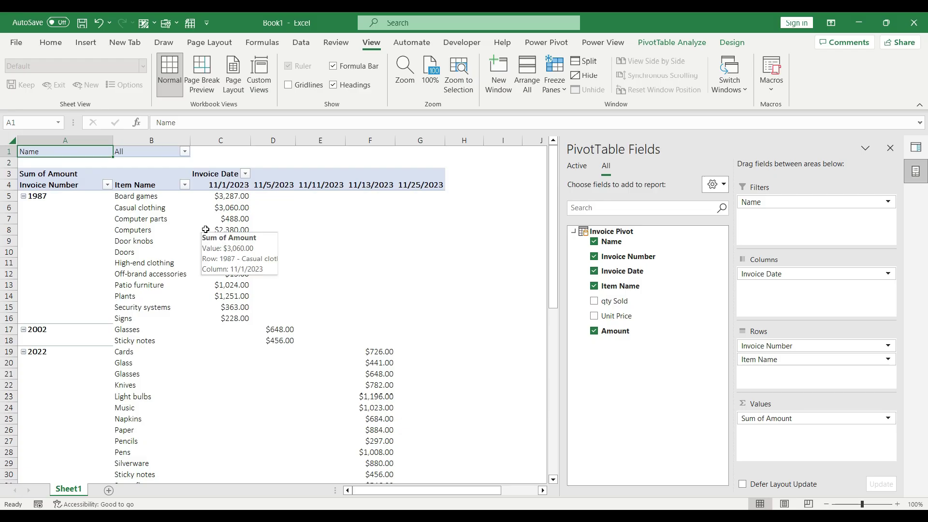
# Repeat all item labels in the PivotTable so each item row carries its invoice number, and check the labels of invoice 1987.
pyautogui.moveTo(72, 202); pyautogui.dragTo(412, 317)
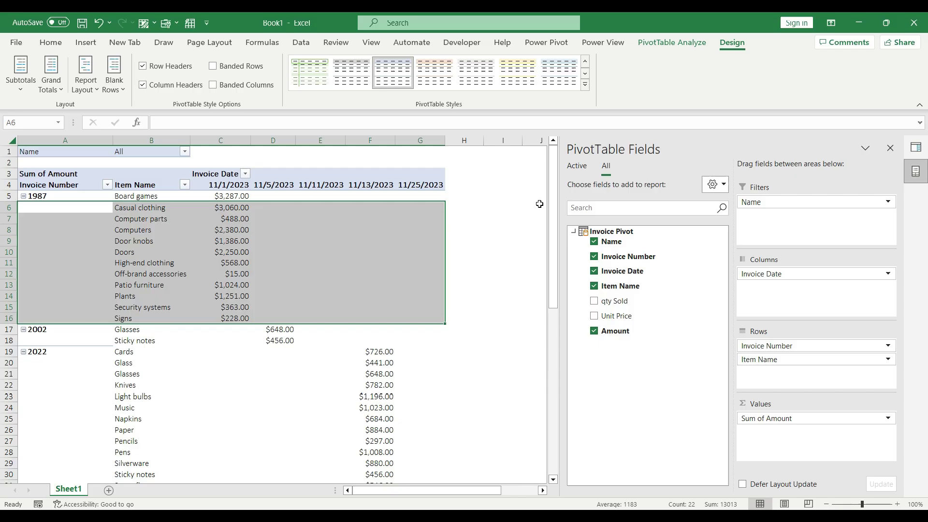
pyautogui.click(85, 93)
pyautogui.click(106, 211)
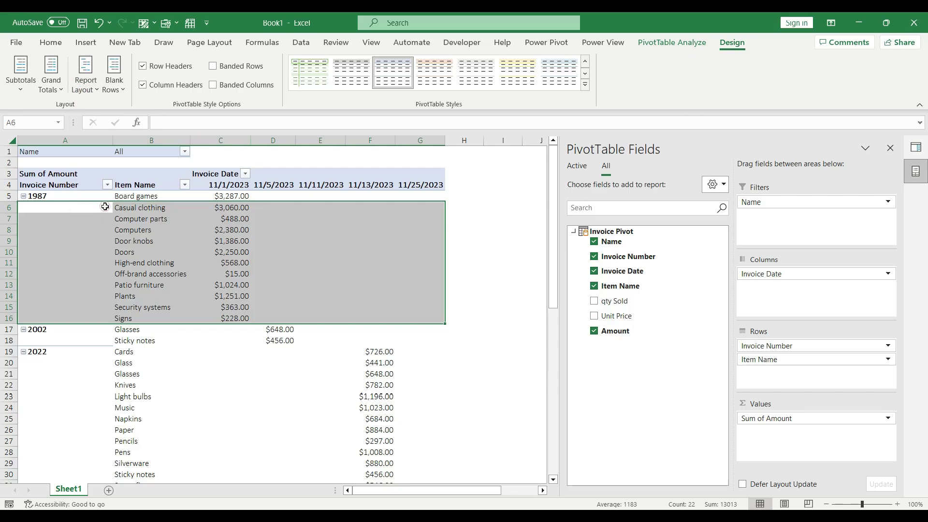
pyautogui.click(103, 237)
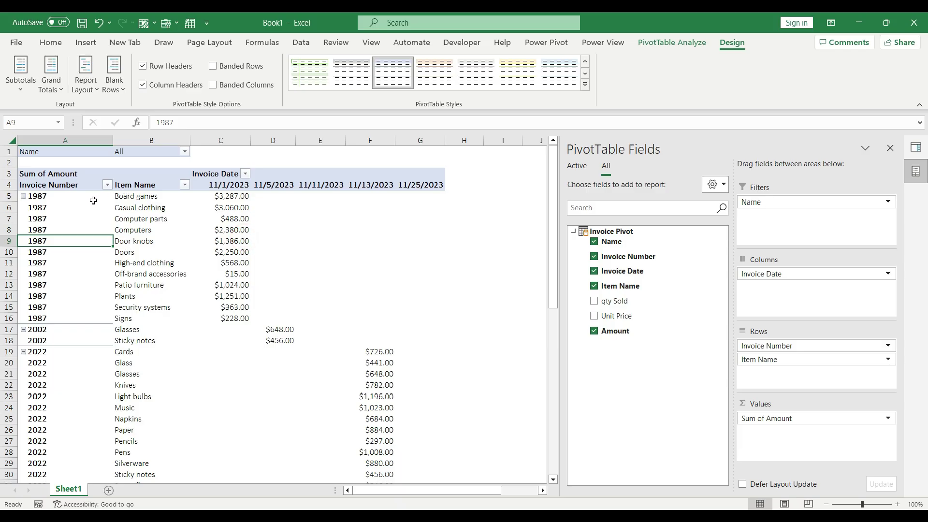
pyautogui.moveTo(92, 200); pyautogui.dragTo(88, 317)
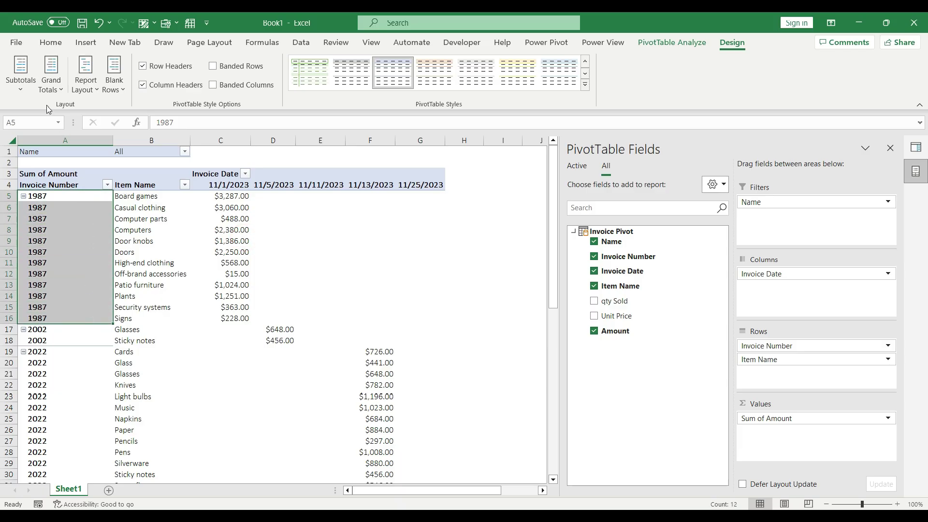
# Show subtotals at the bottom of each invoice group, collapse the entire Invoice Number field, and select the invoice amounts.
pyautogui.click(25, 87)
pyautogui.click(66, 146)
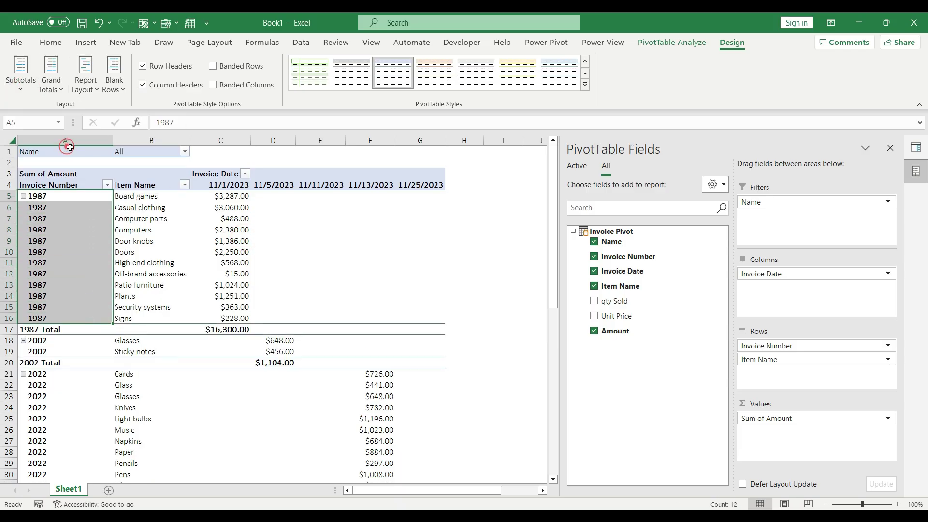
pyautogui.click(87, 197)
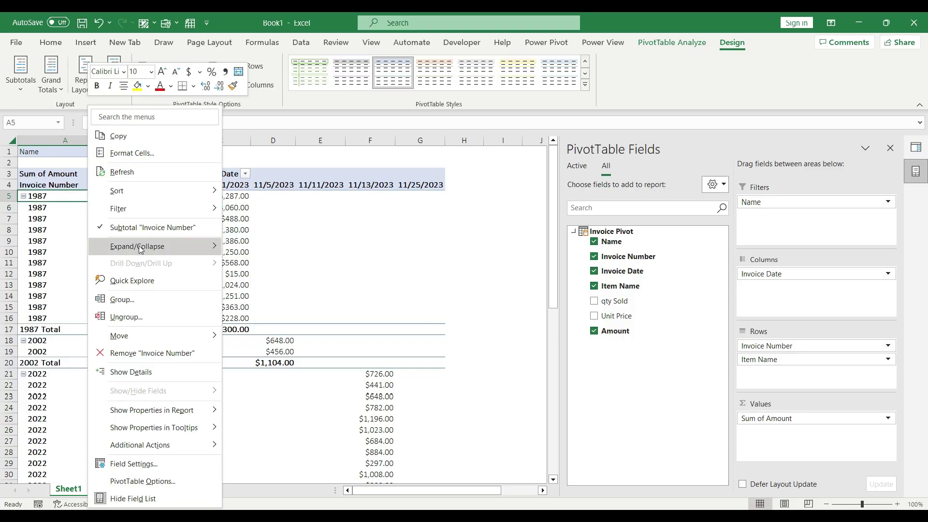
pyautogui.moveTo(140, 248)
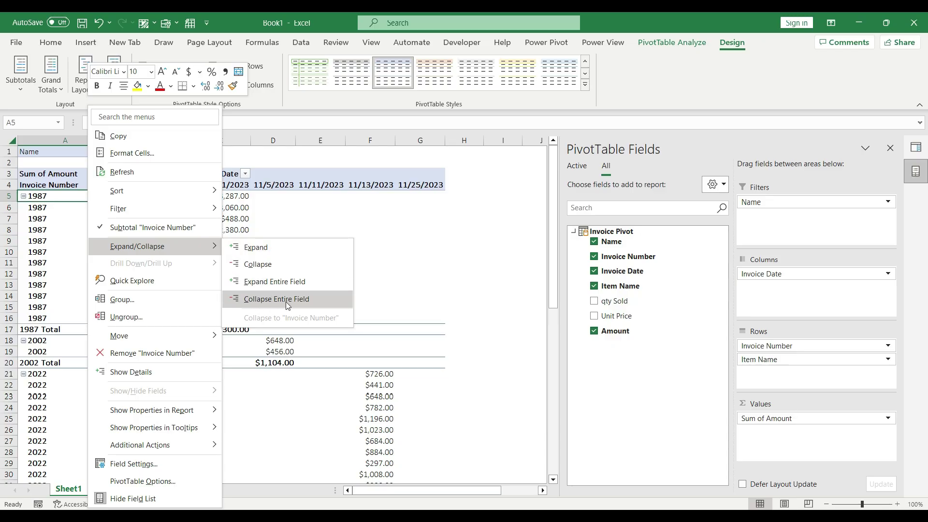
pyautogui.click(269, 301)
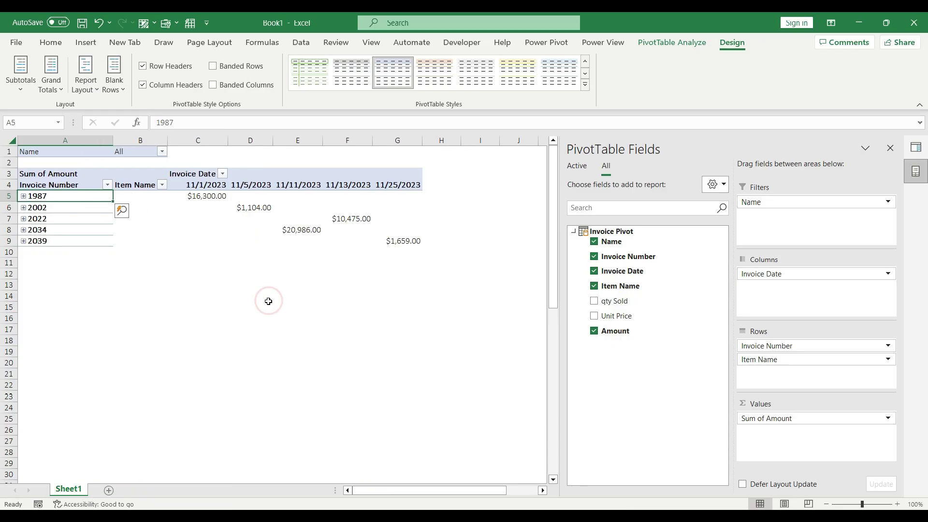
pyautogui.click(184, 291)
pyautogui.moveTo(136, 197); pyautogui.dragTo(403, 240)
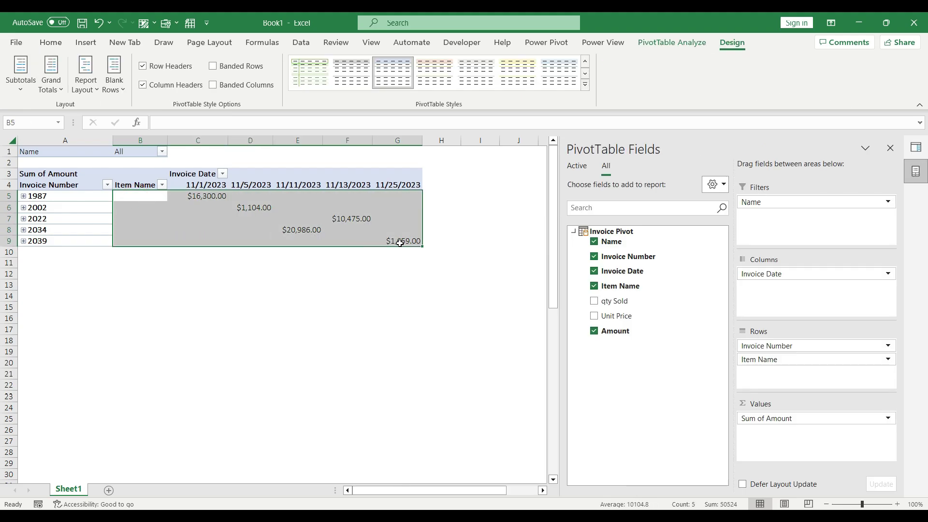